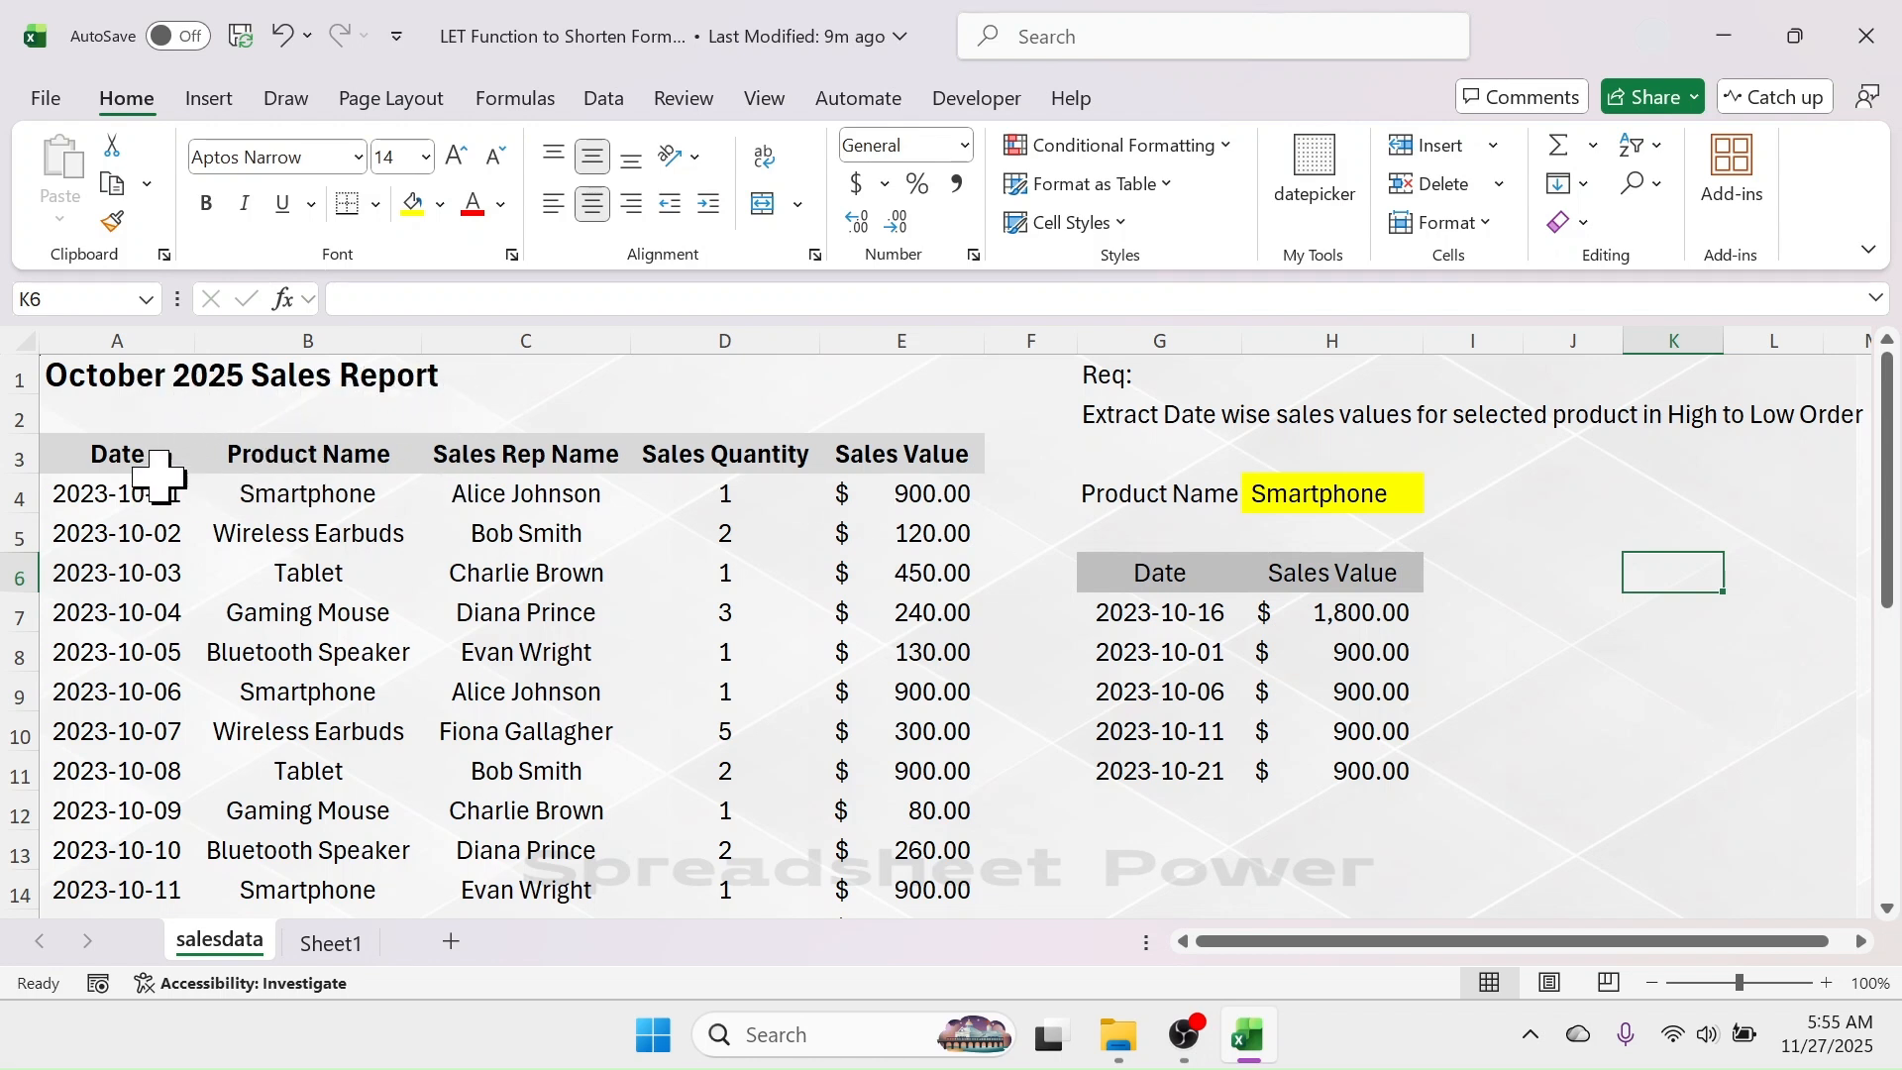
- Examine the Date, Product Name, Sales Rep Name, Sales Quantity and Sales Value columns of the sales table
drag(133, 457, 129, 654)
drag(329, 454, 361, 614)
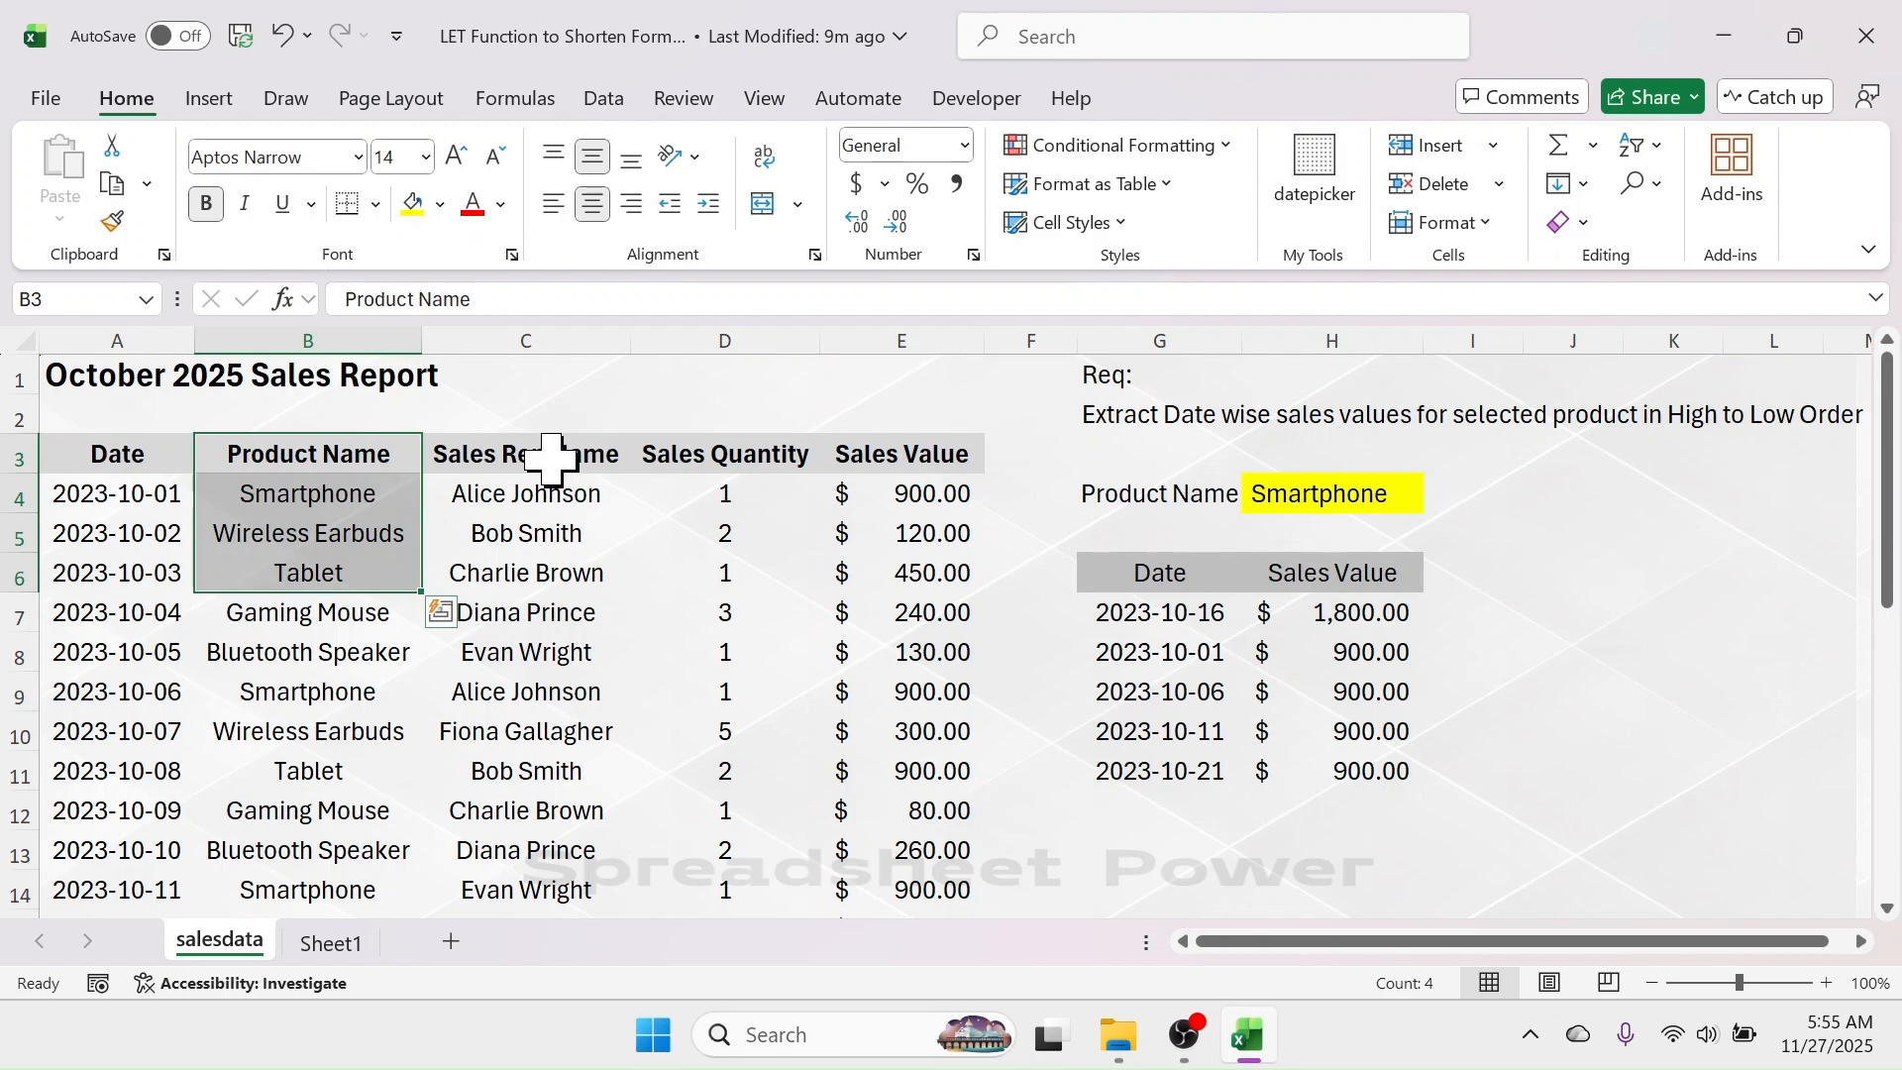
drag(552, 453, 562, 669)
drag(735, 460, 747, 607)
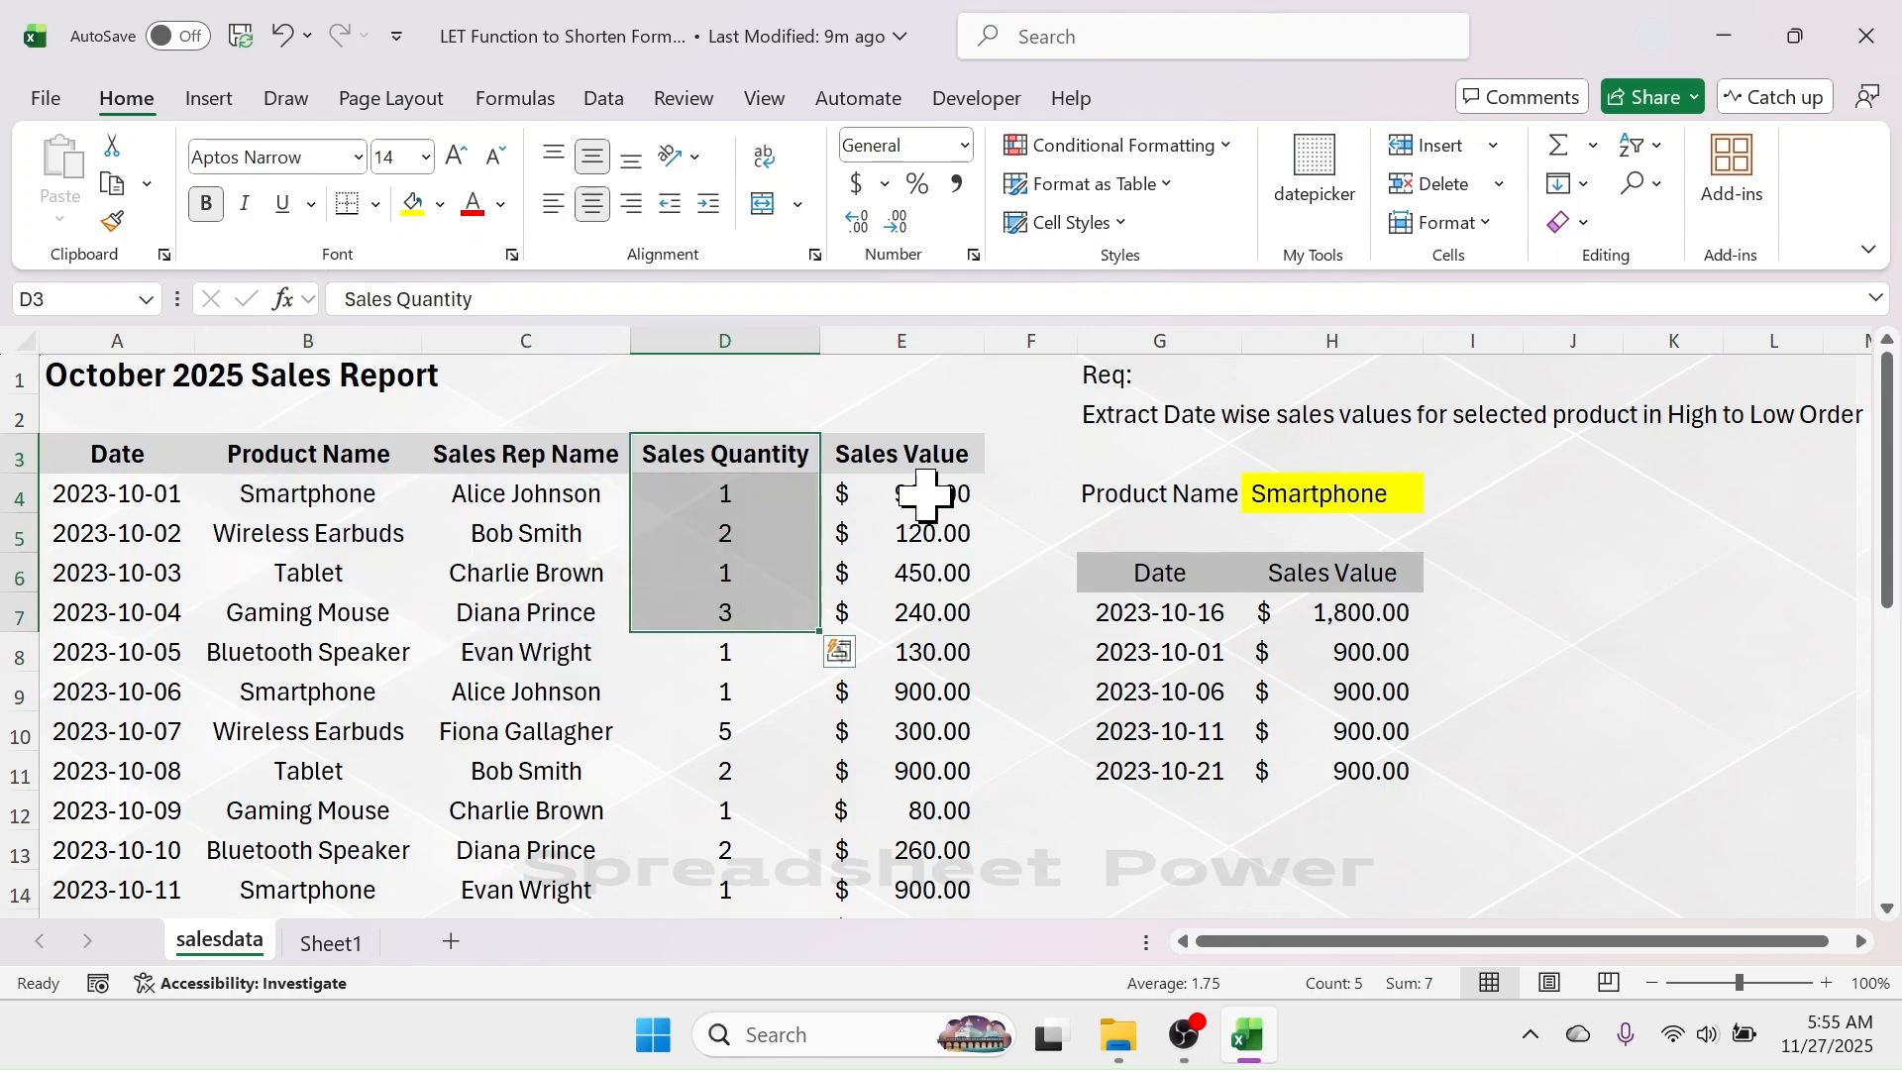
click(929, 460)
drag(929, 461, 912, 658)
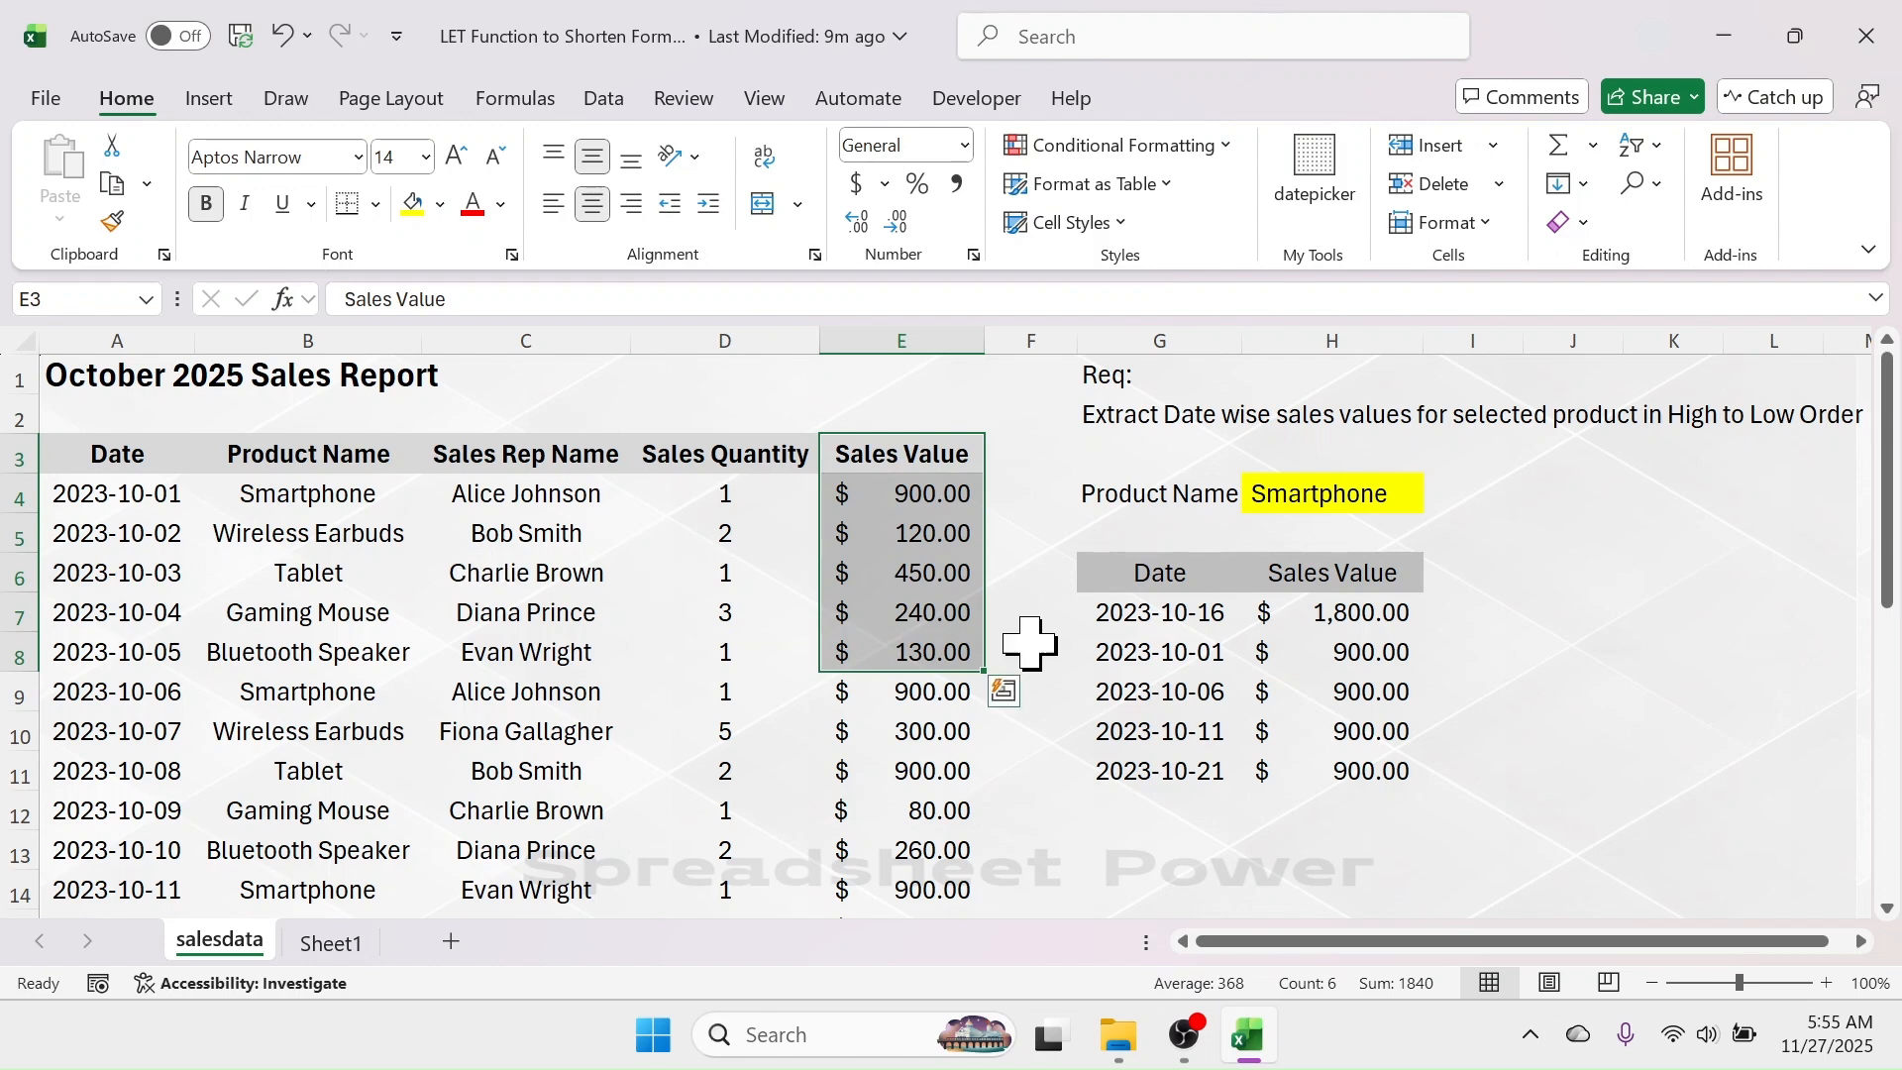
- Examine the extracted Date and Sales Value results and the product choices available in H4
drag(1211, 592, 1203, 756)
drag(1349, 579, 1351, 752)
click(1372, 498)
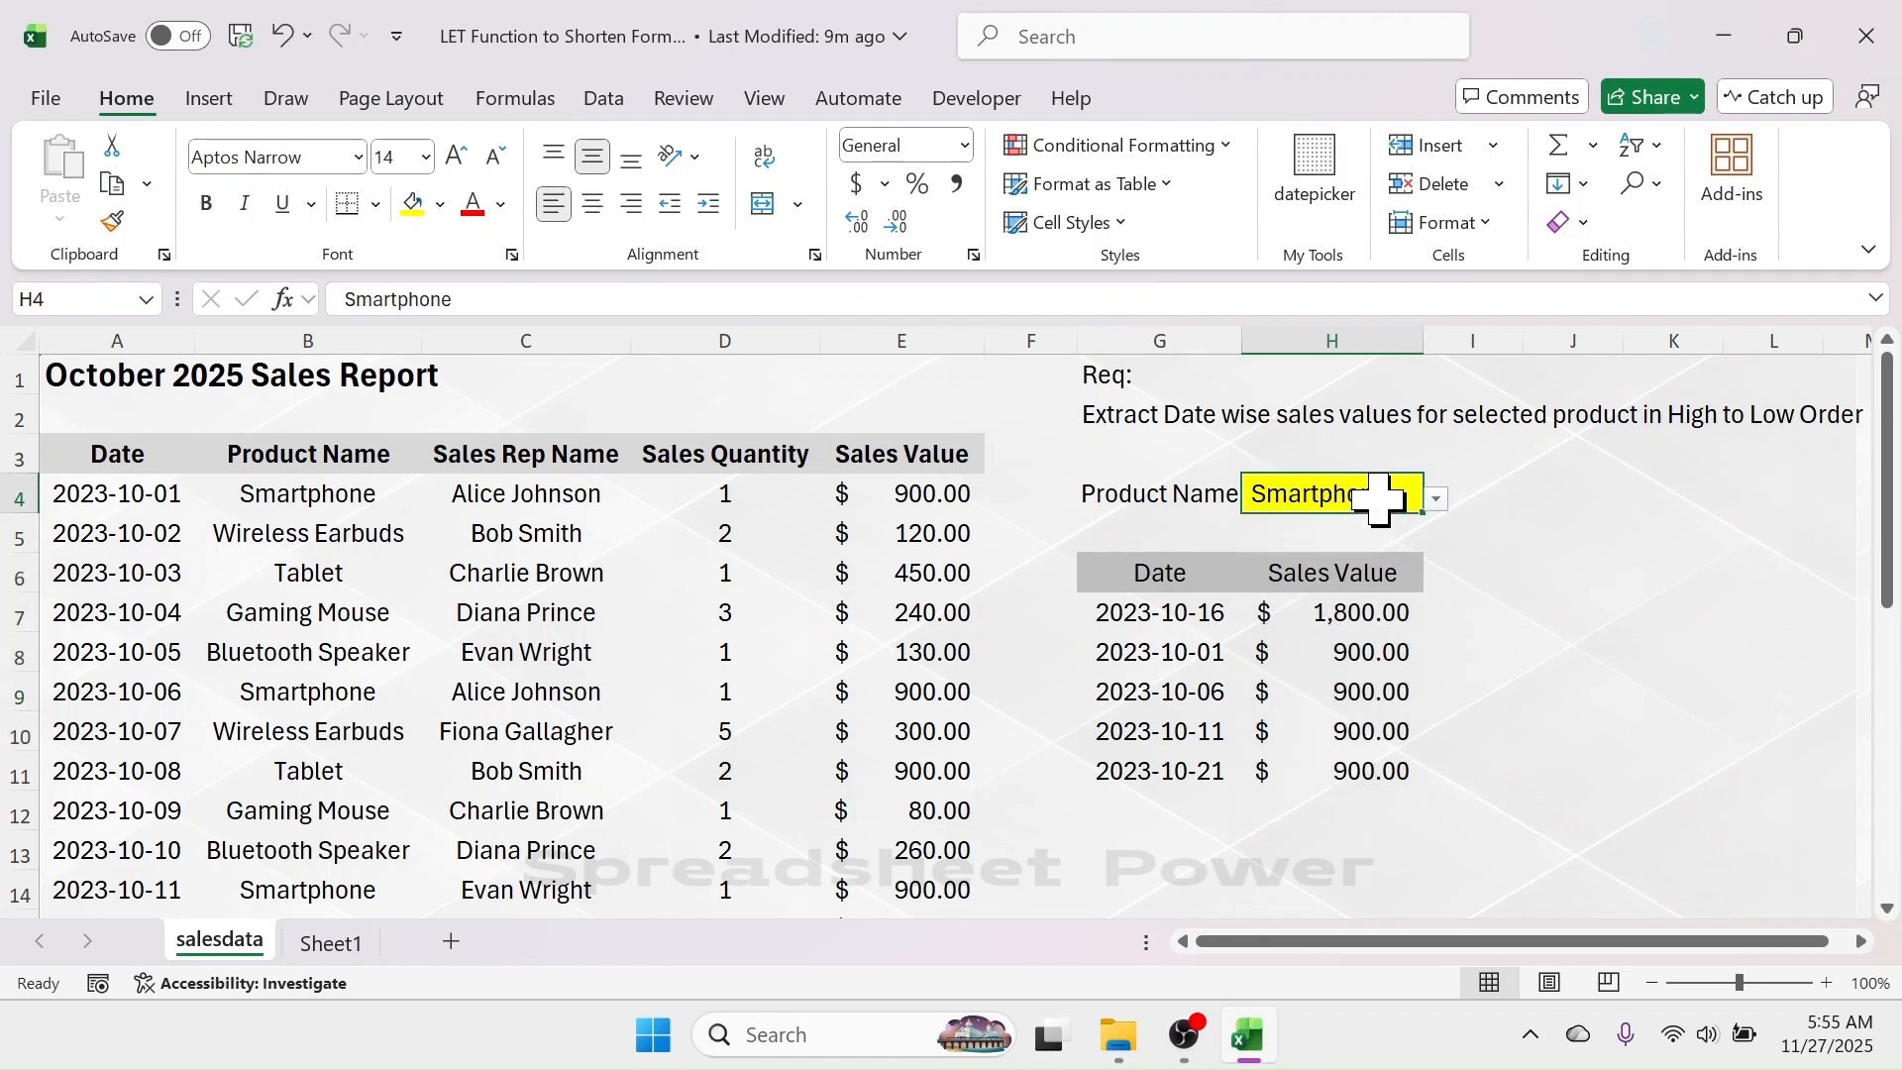
click(1436, 500)
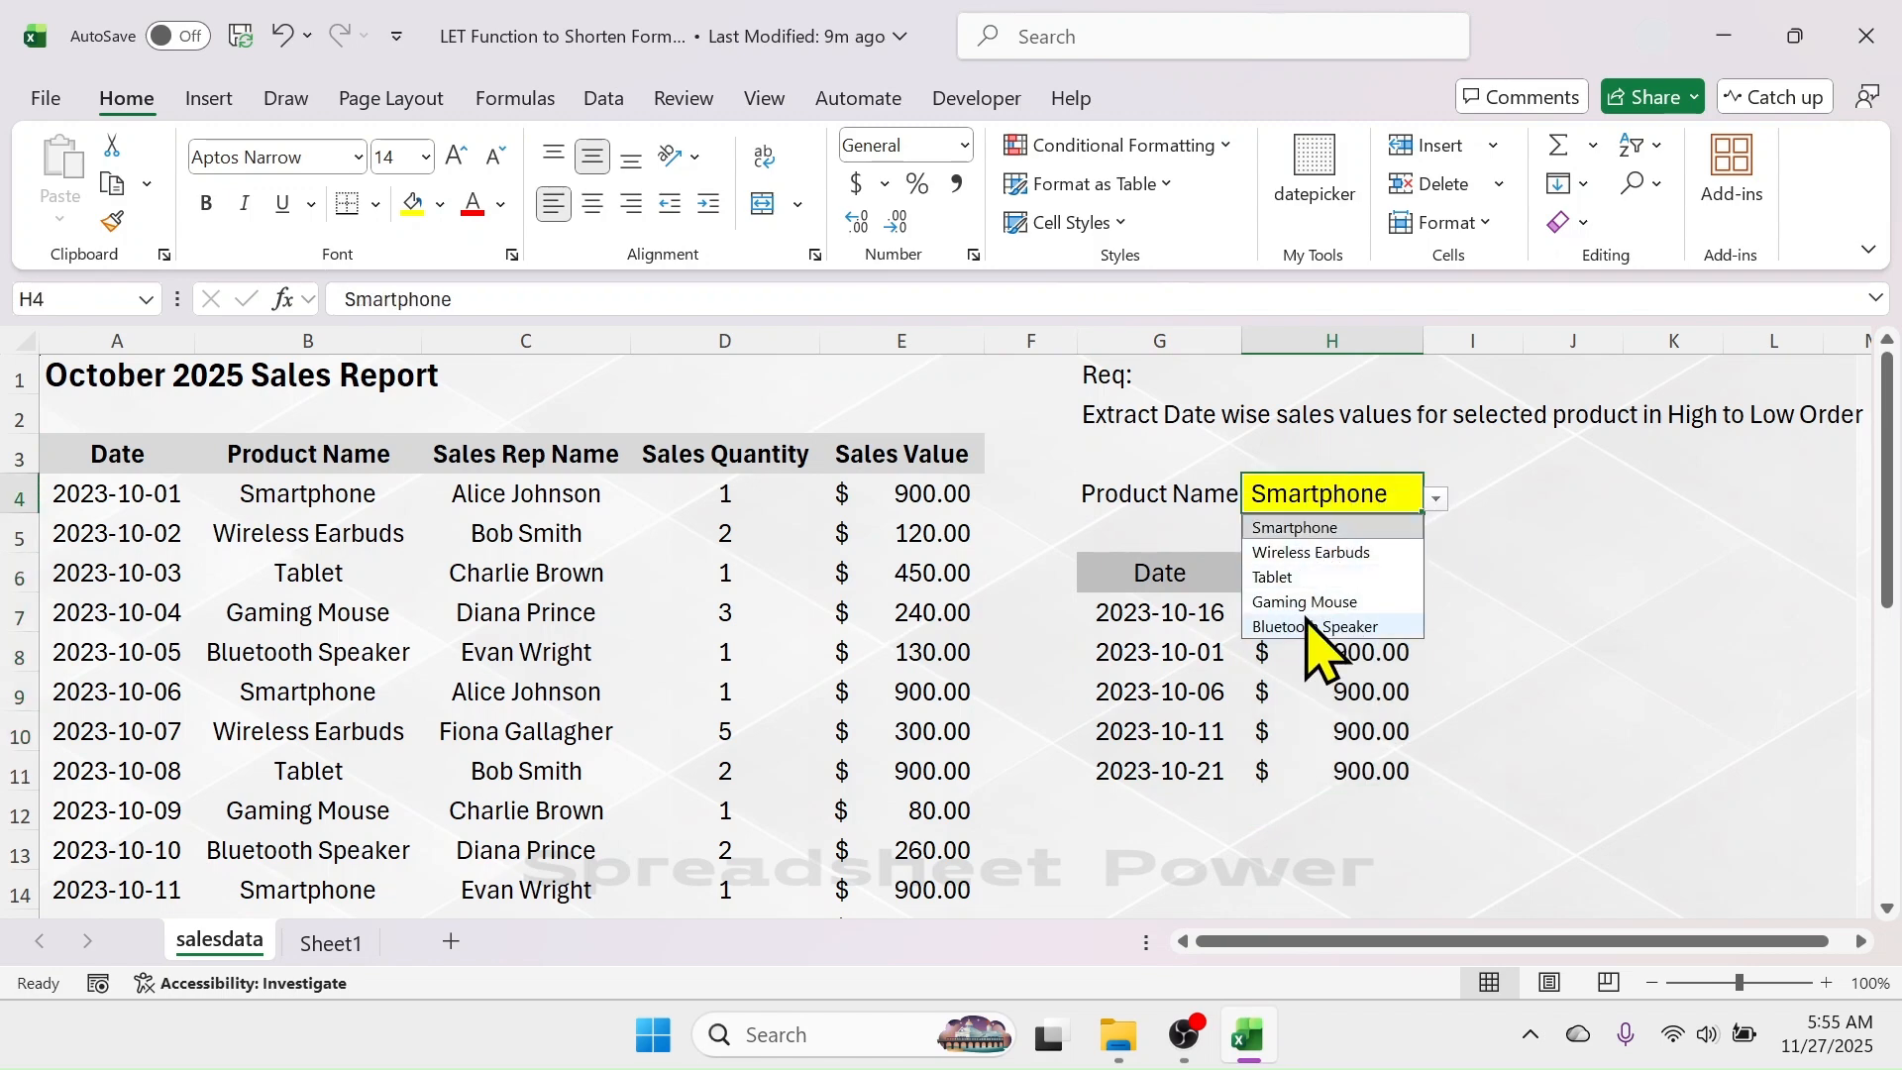
click(1361, 703)
click(1360, 626)
drag(1362, 634, 1350, 765)
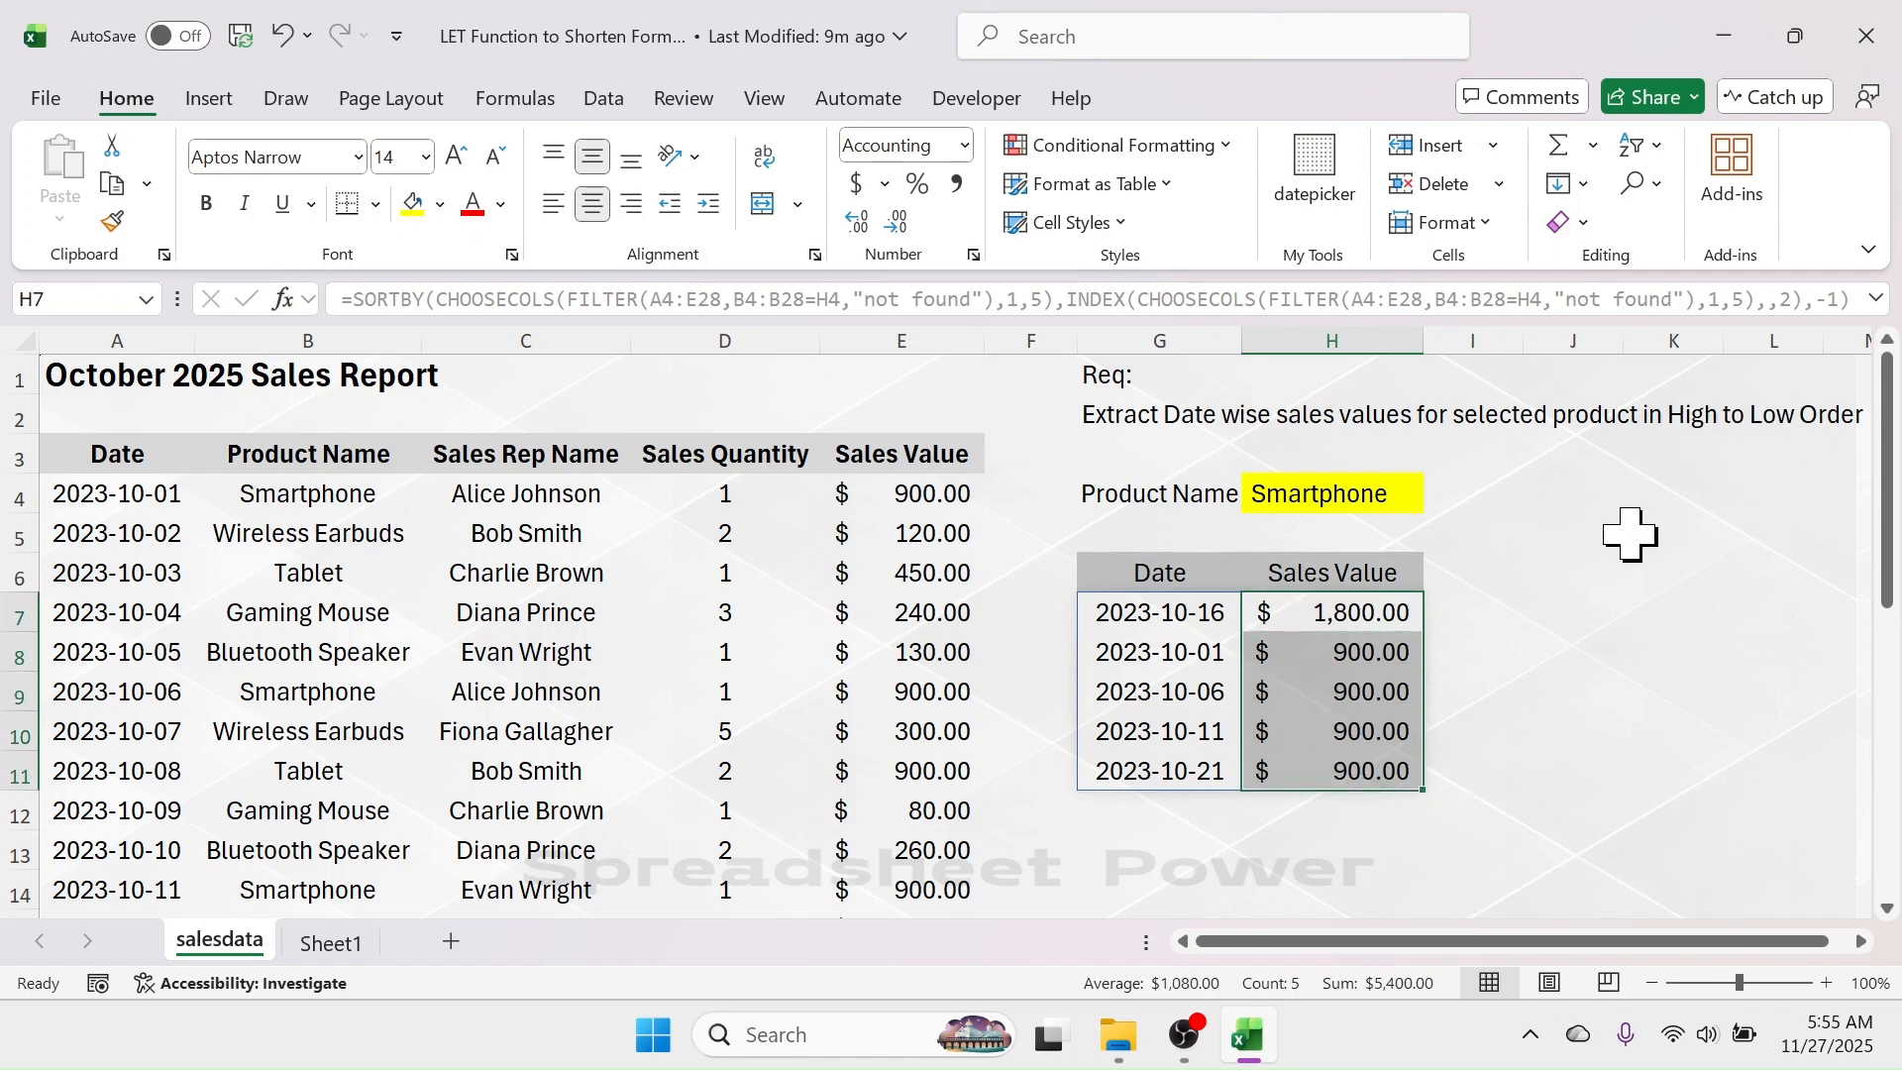
click(1579, 538)
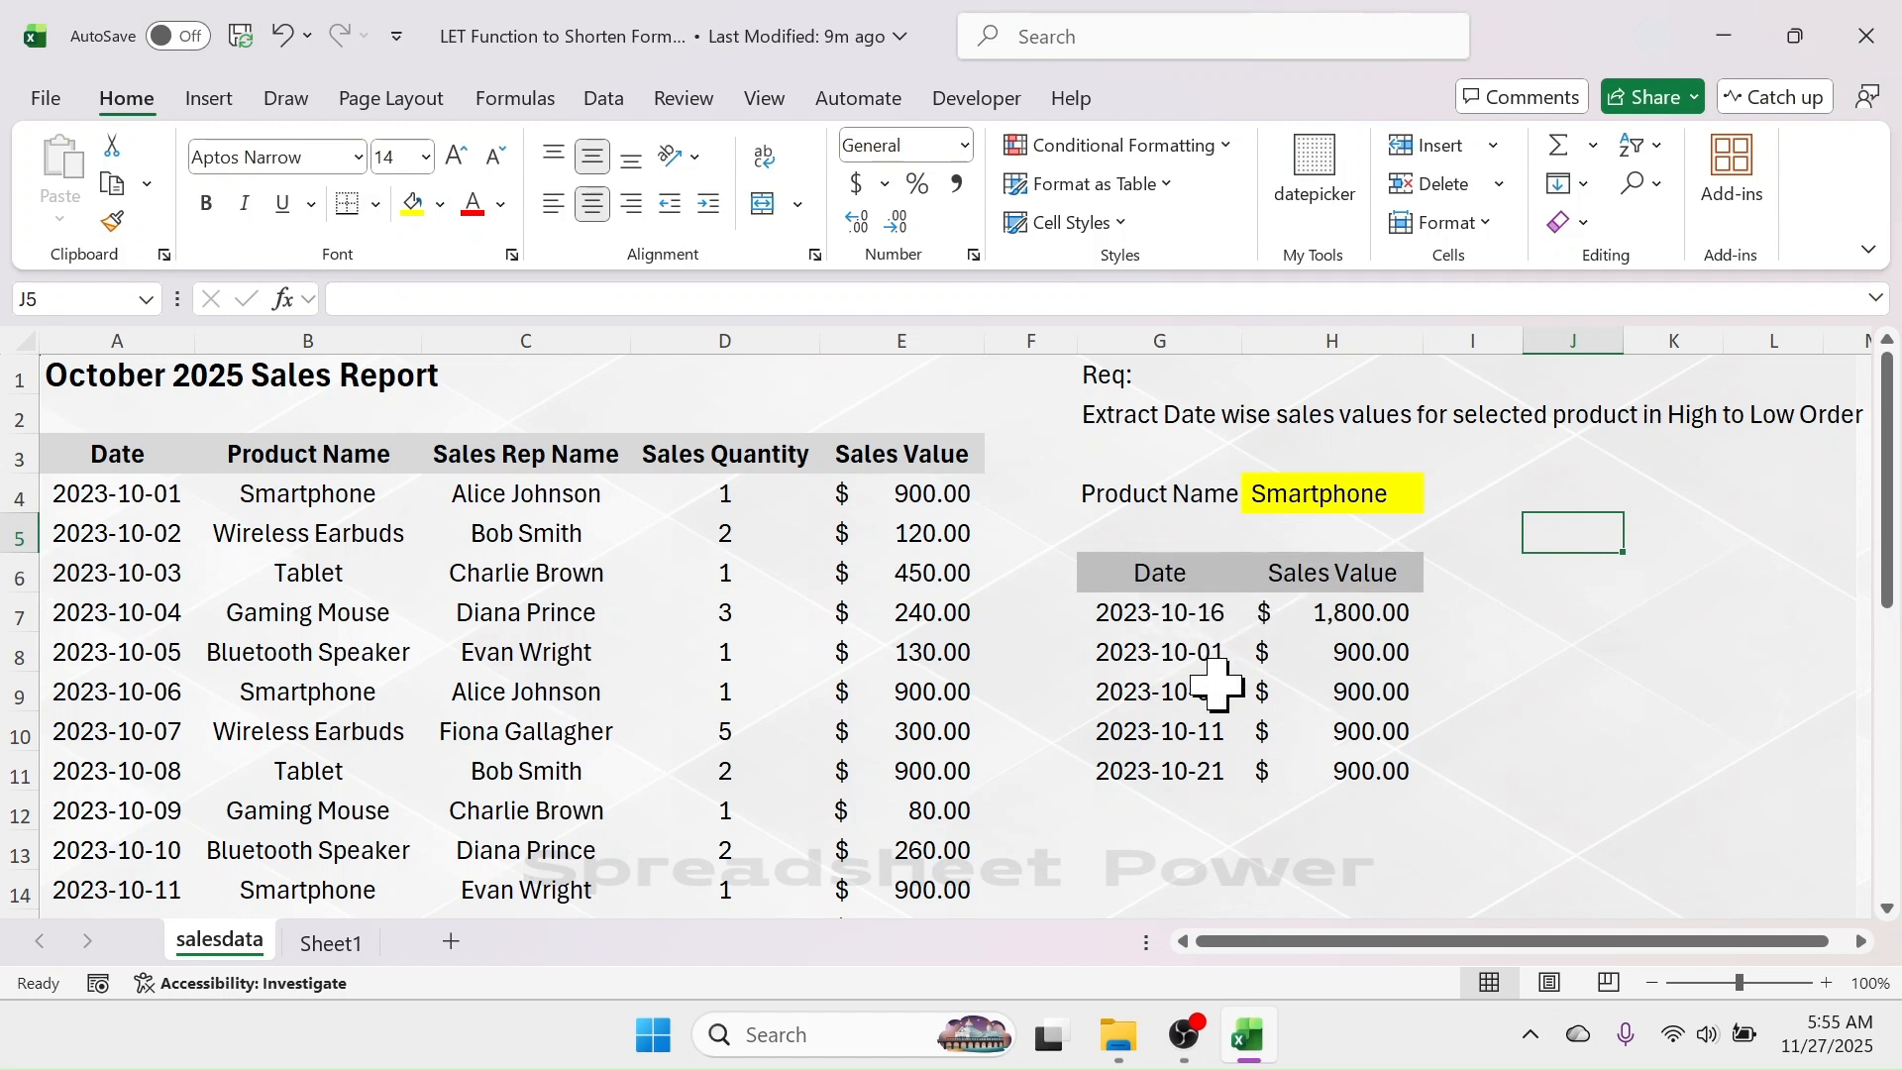
- Review the SORTBY formula in G7, highlighting both of its CHOOSECOLS(FILTER()) expressions
click(1178, 614)
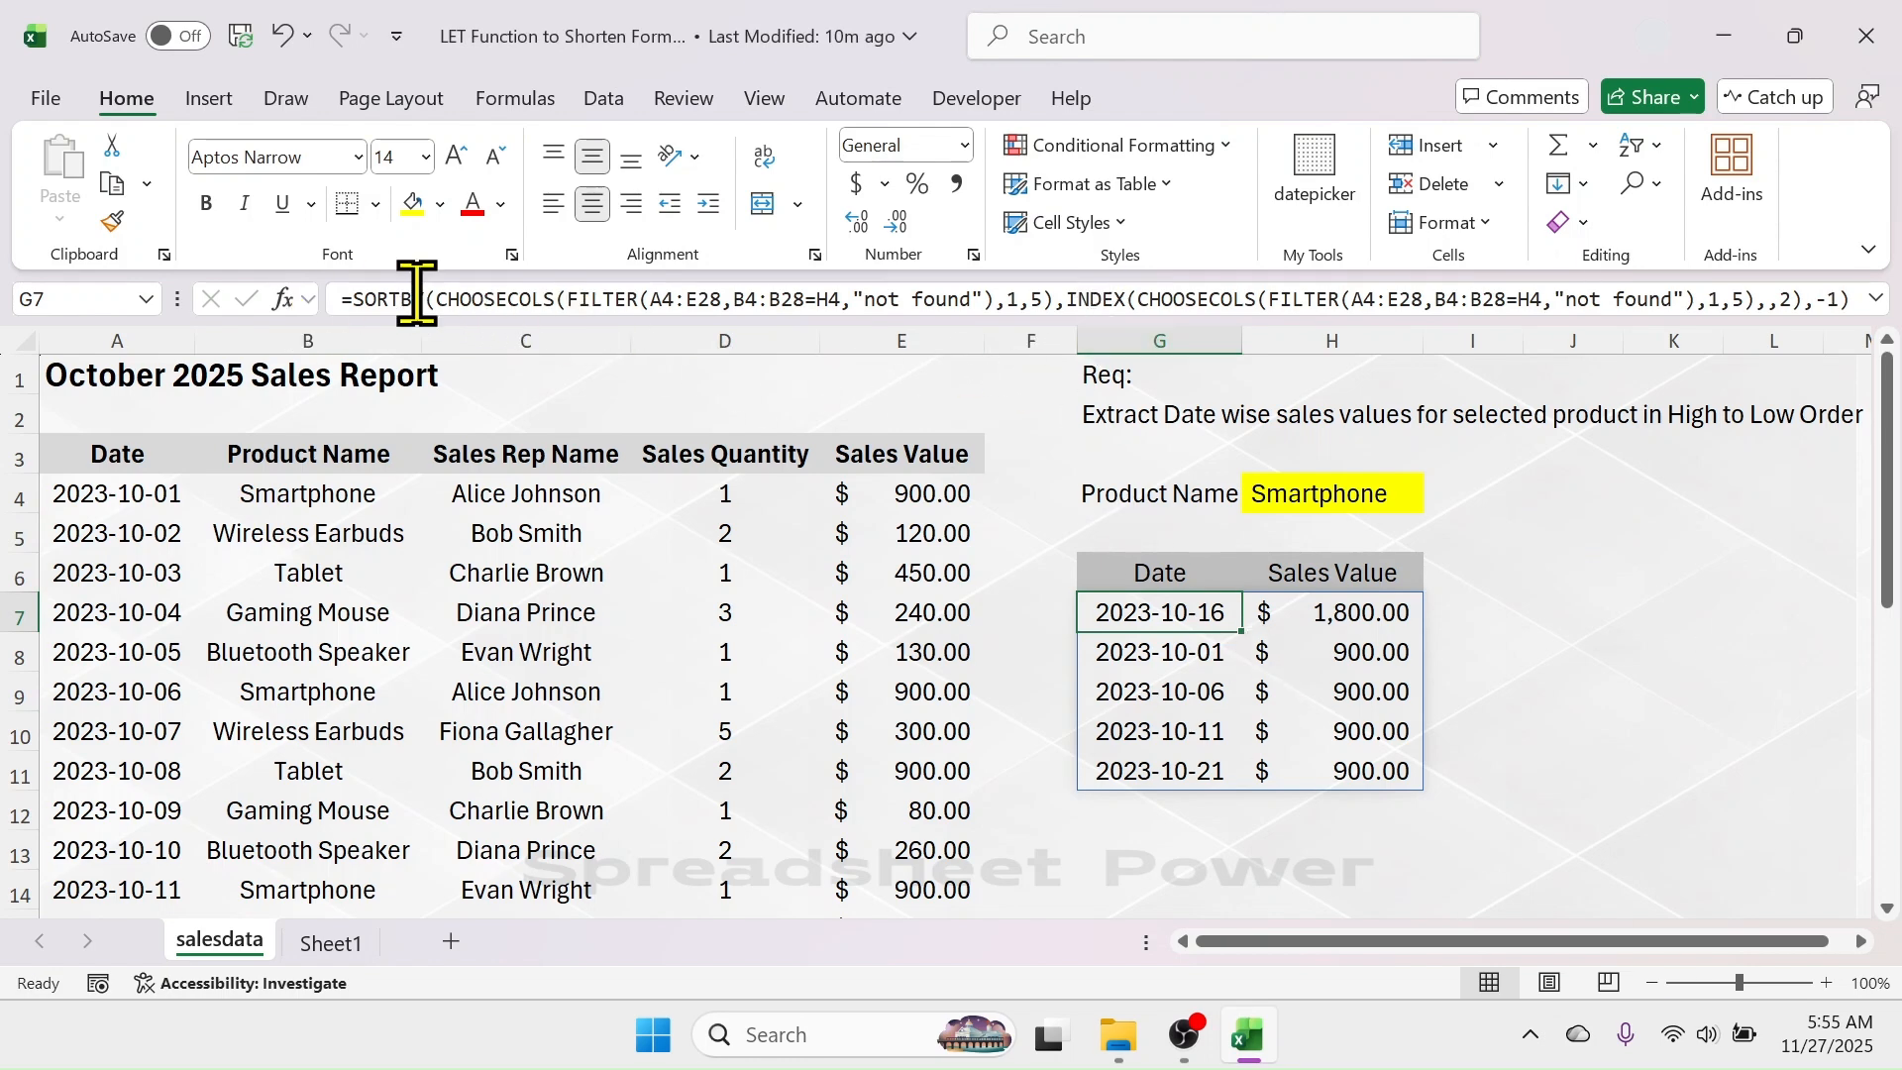
drag(435, 299, 1056, 307)
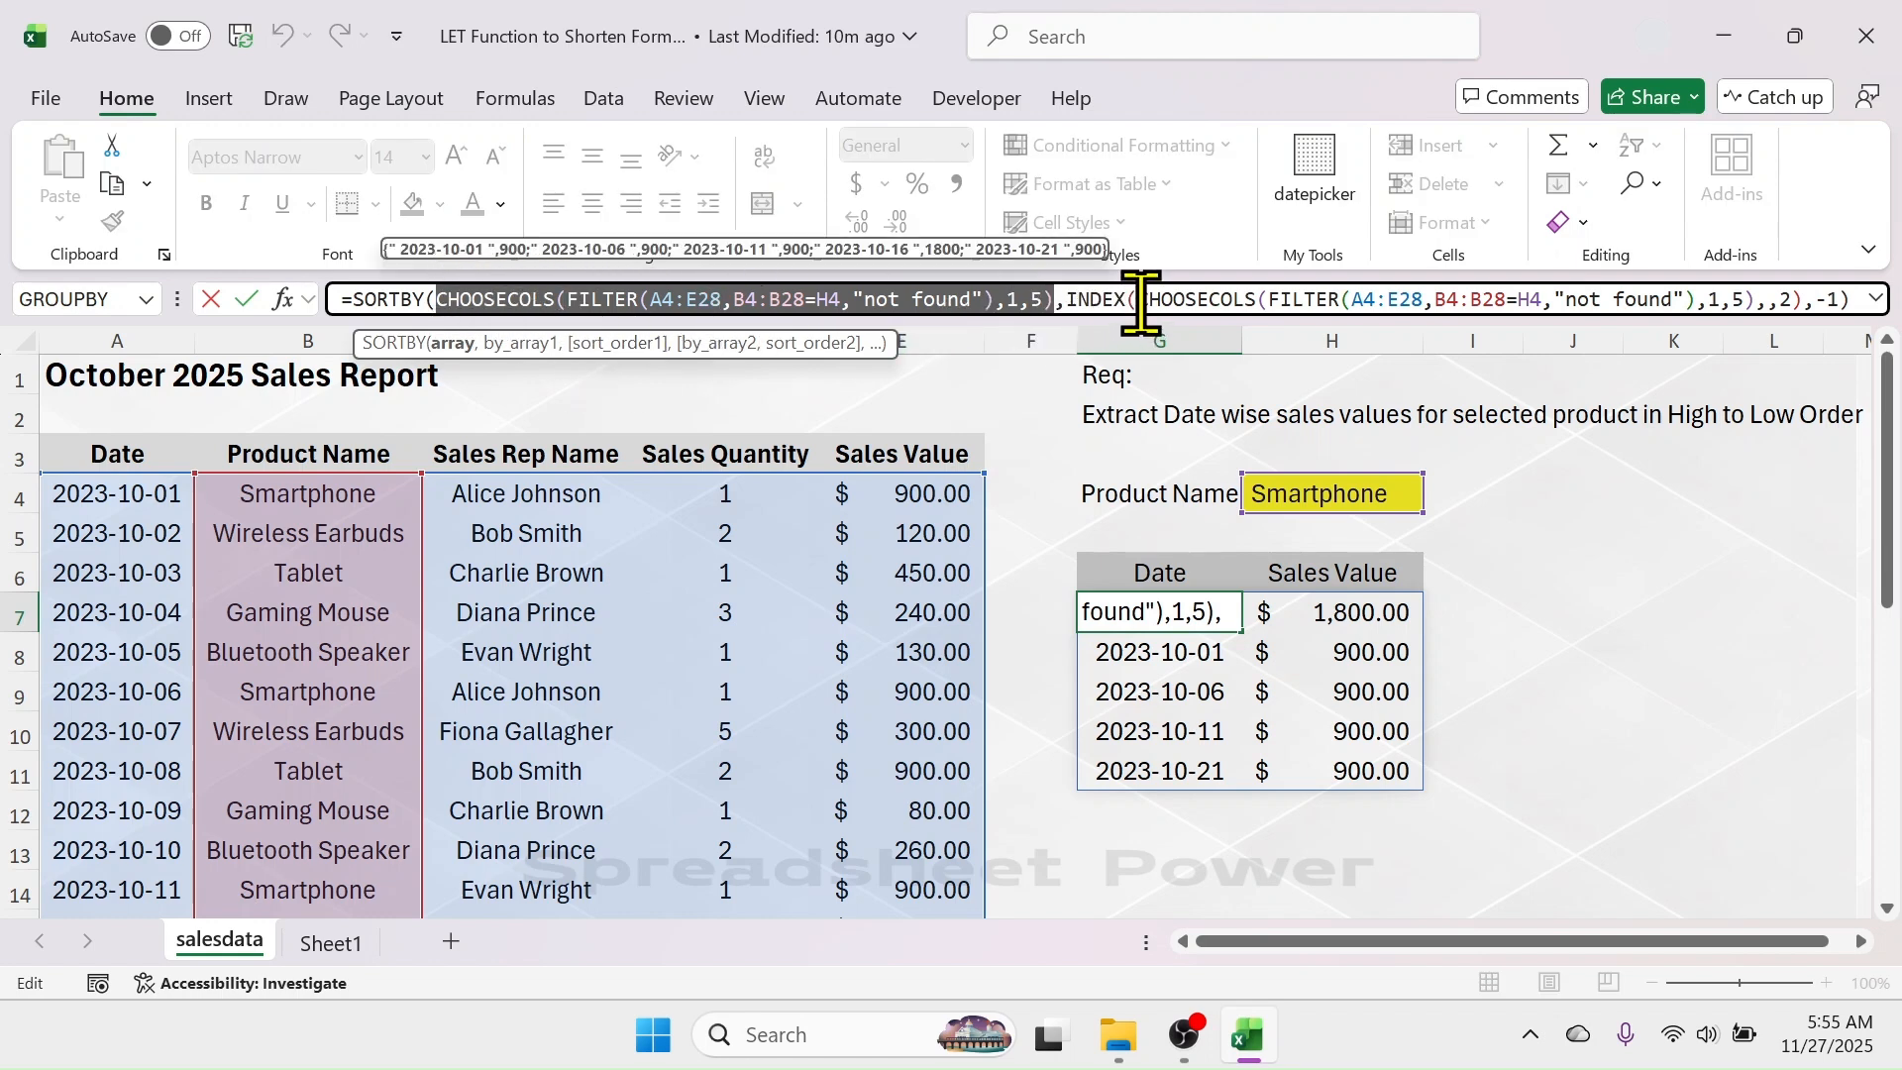
drag(1141, 307, 1761, 303)
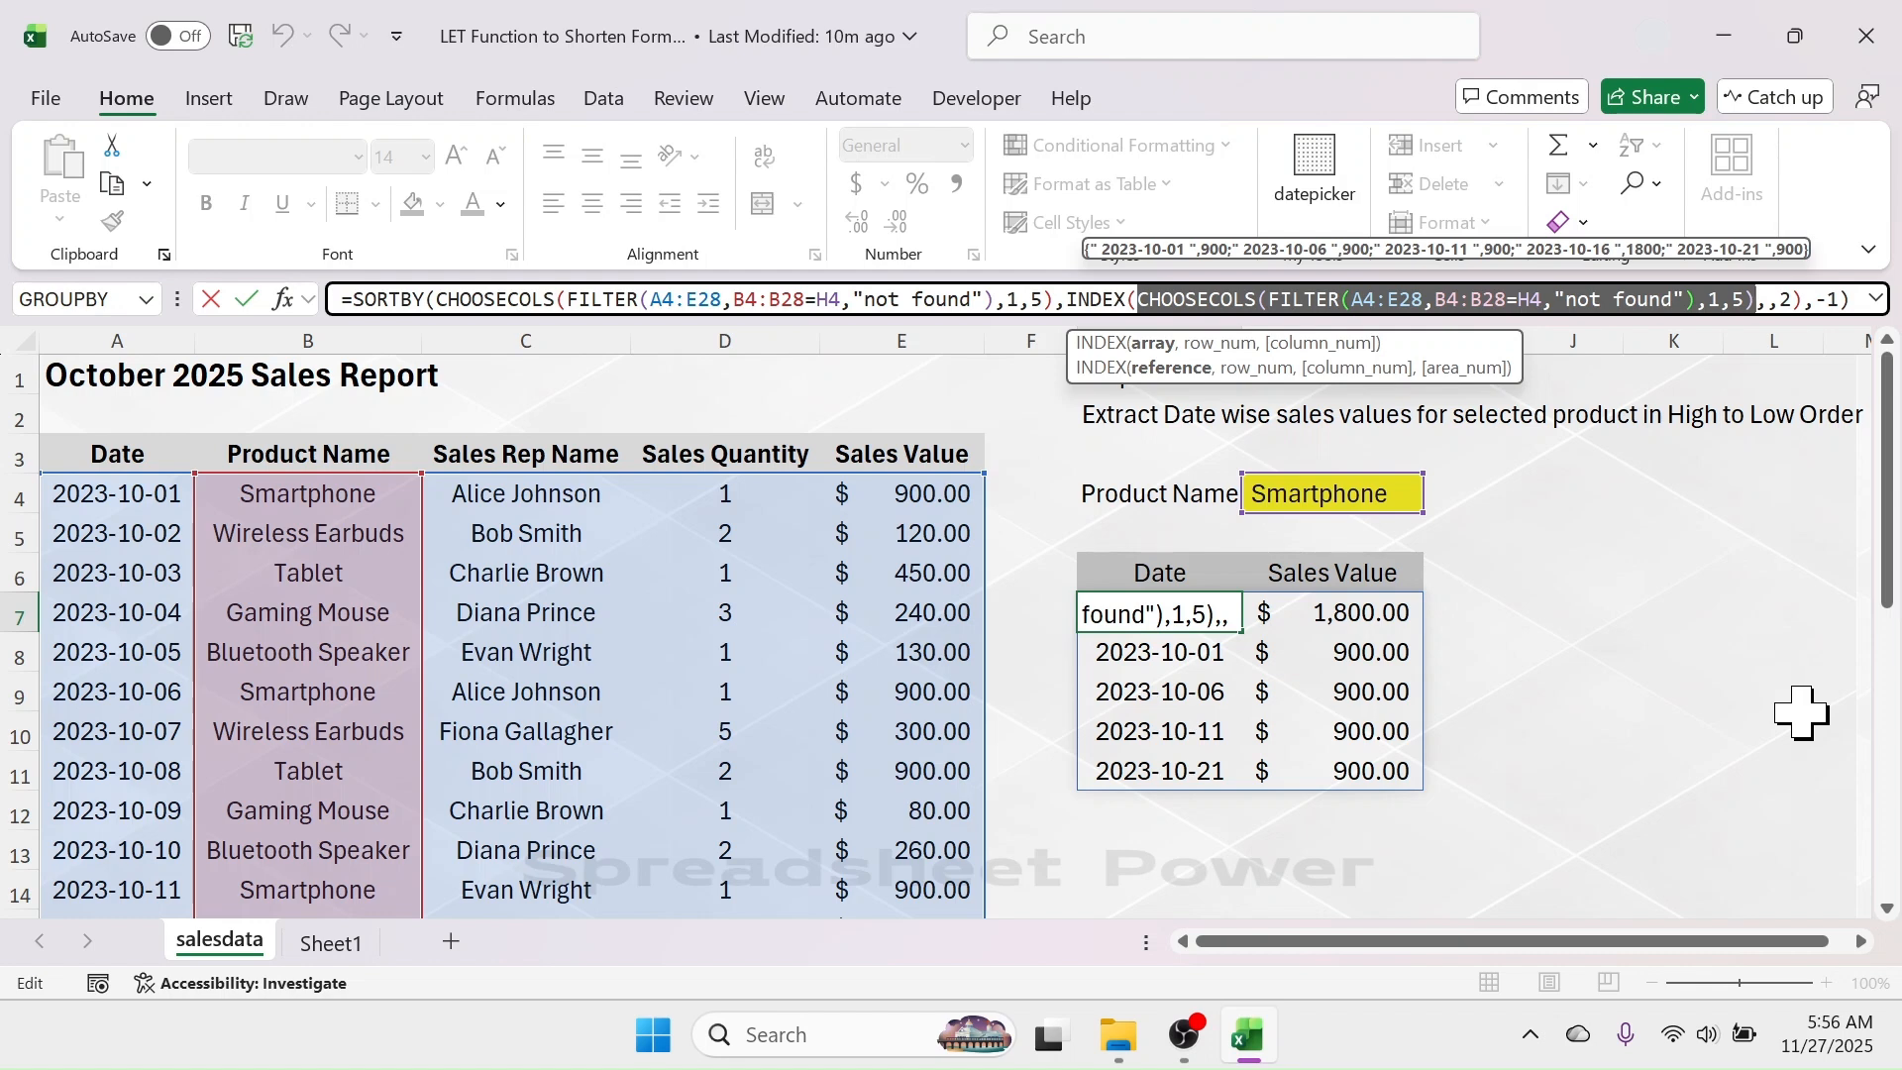
key(ctrl+Return)
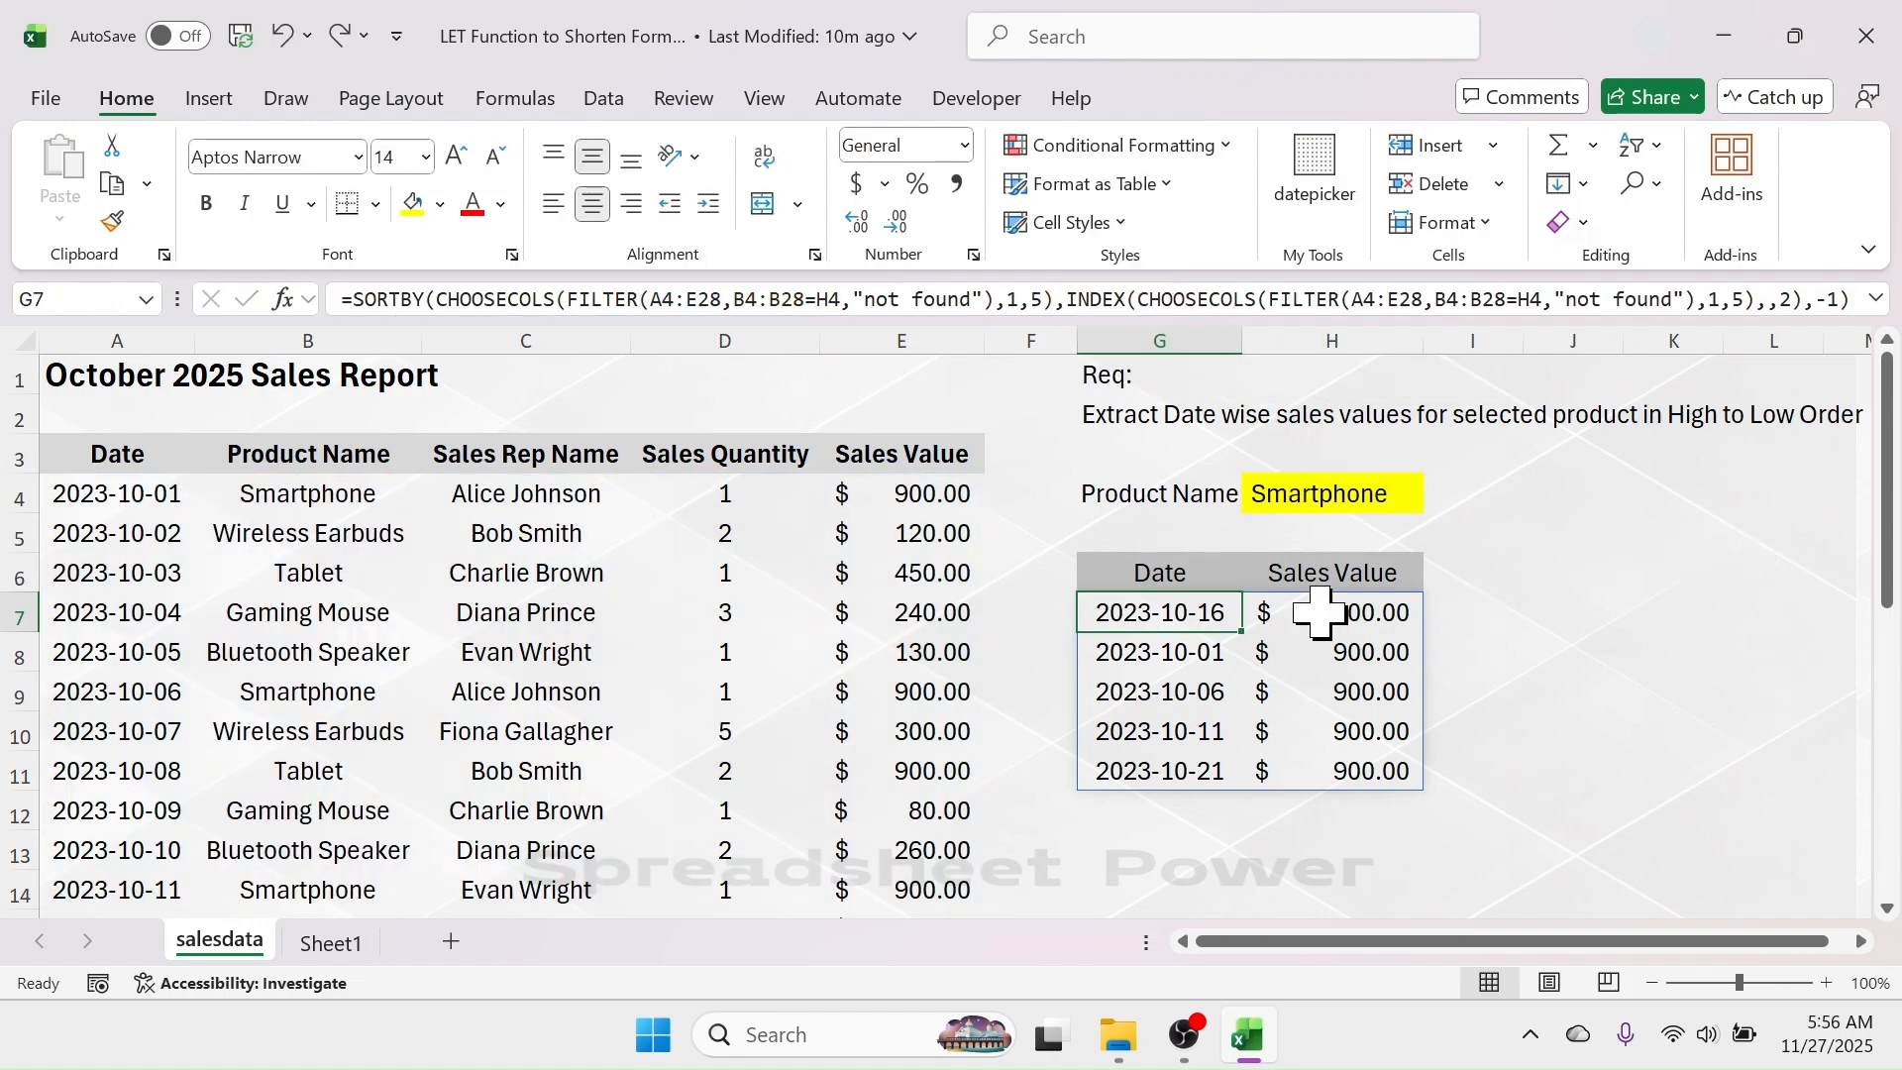
- Clear the formula in G7 and begin a LET formula there with x as the first name
key(Delete)
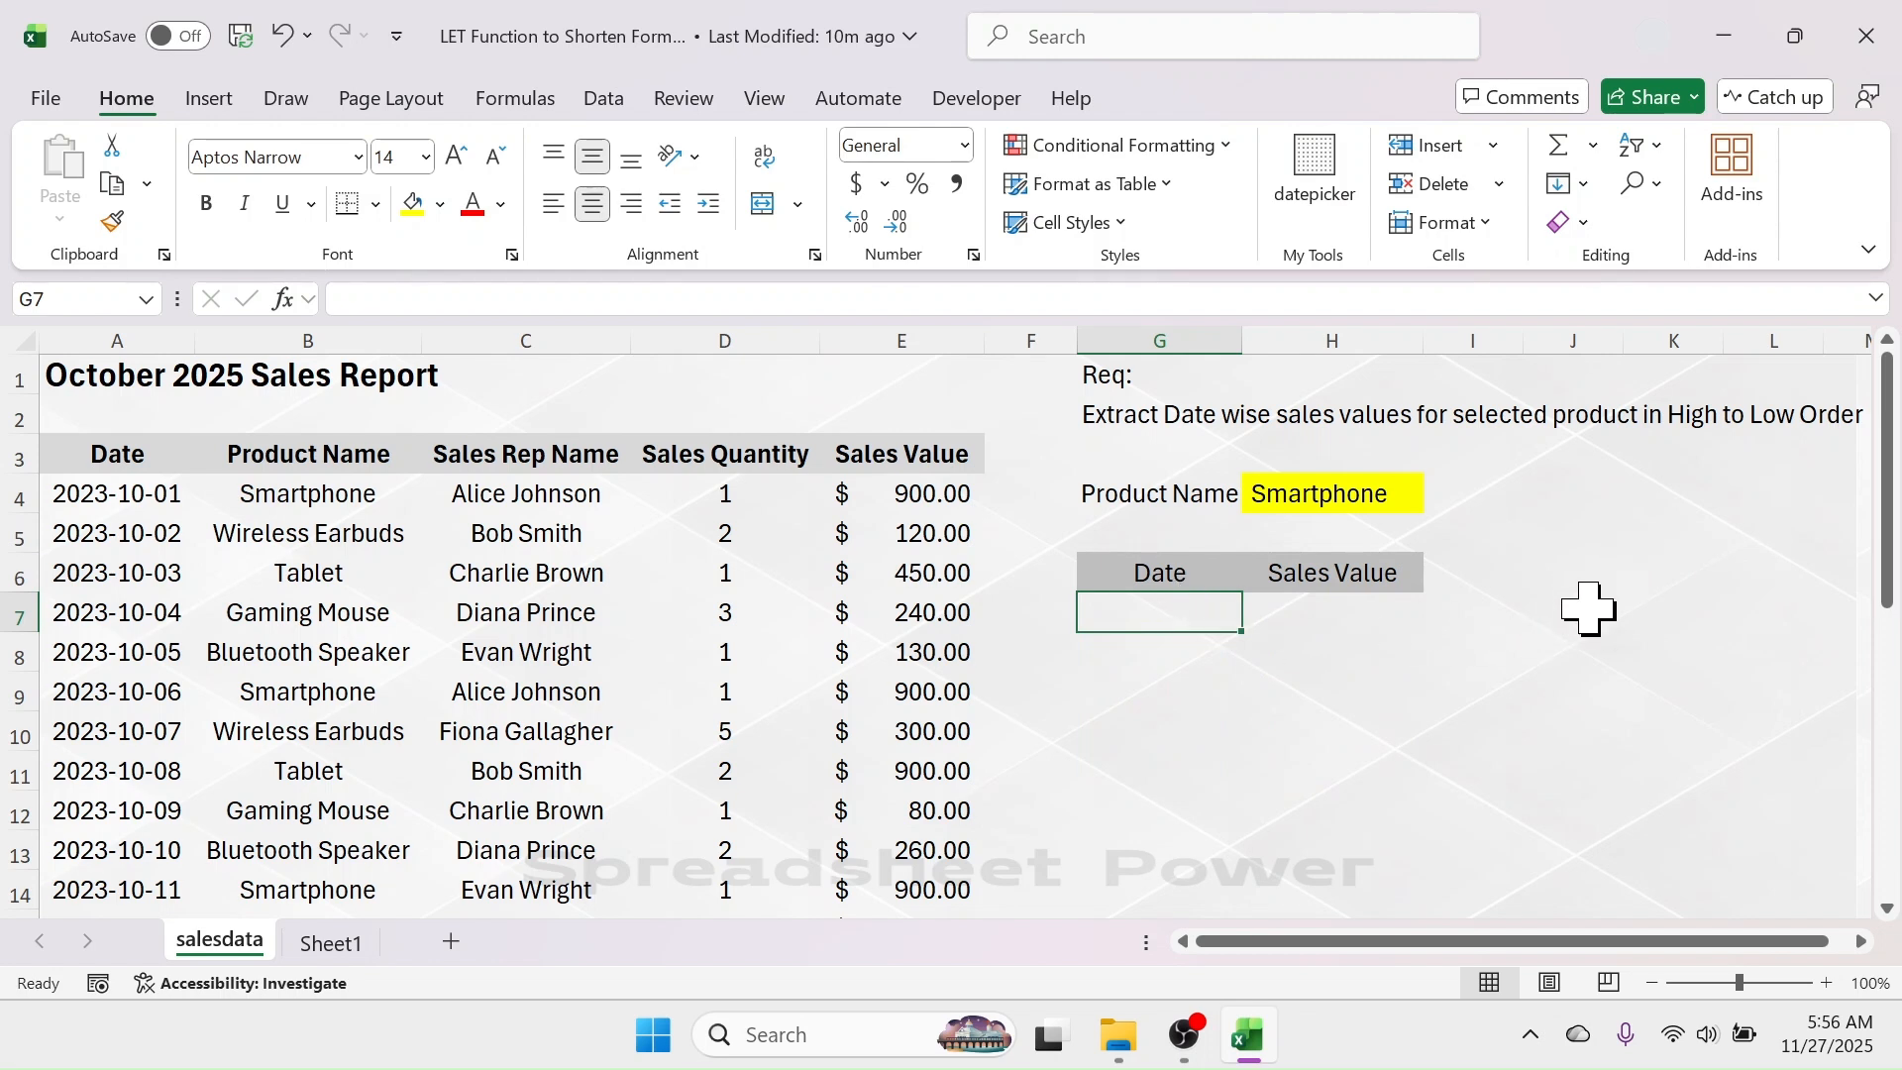
text(=)
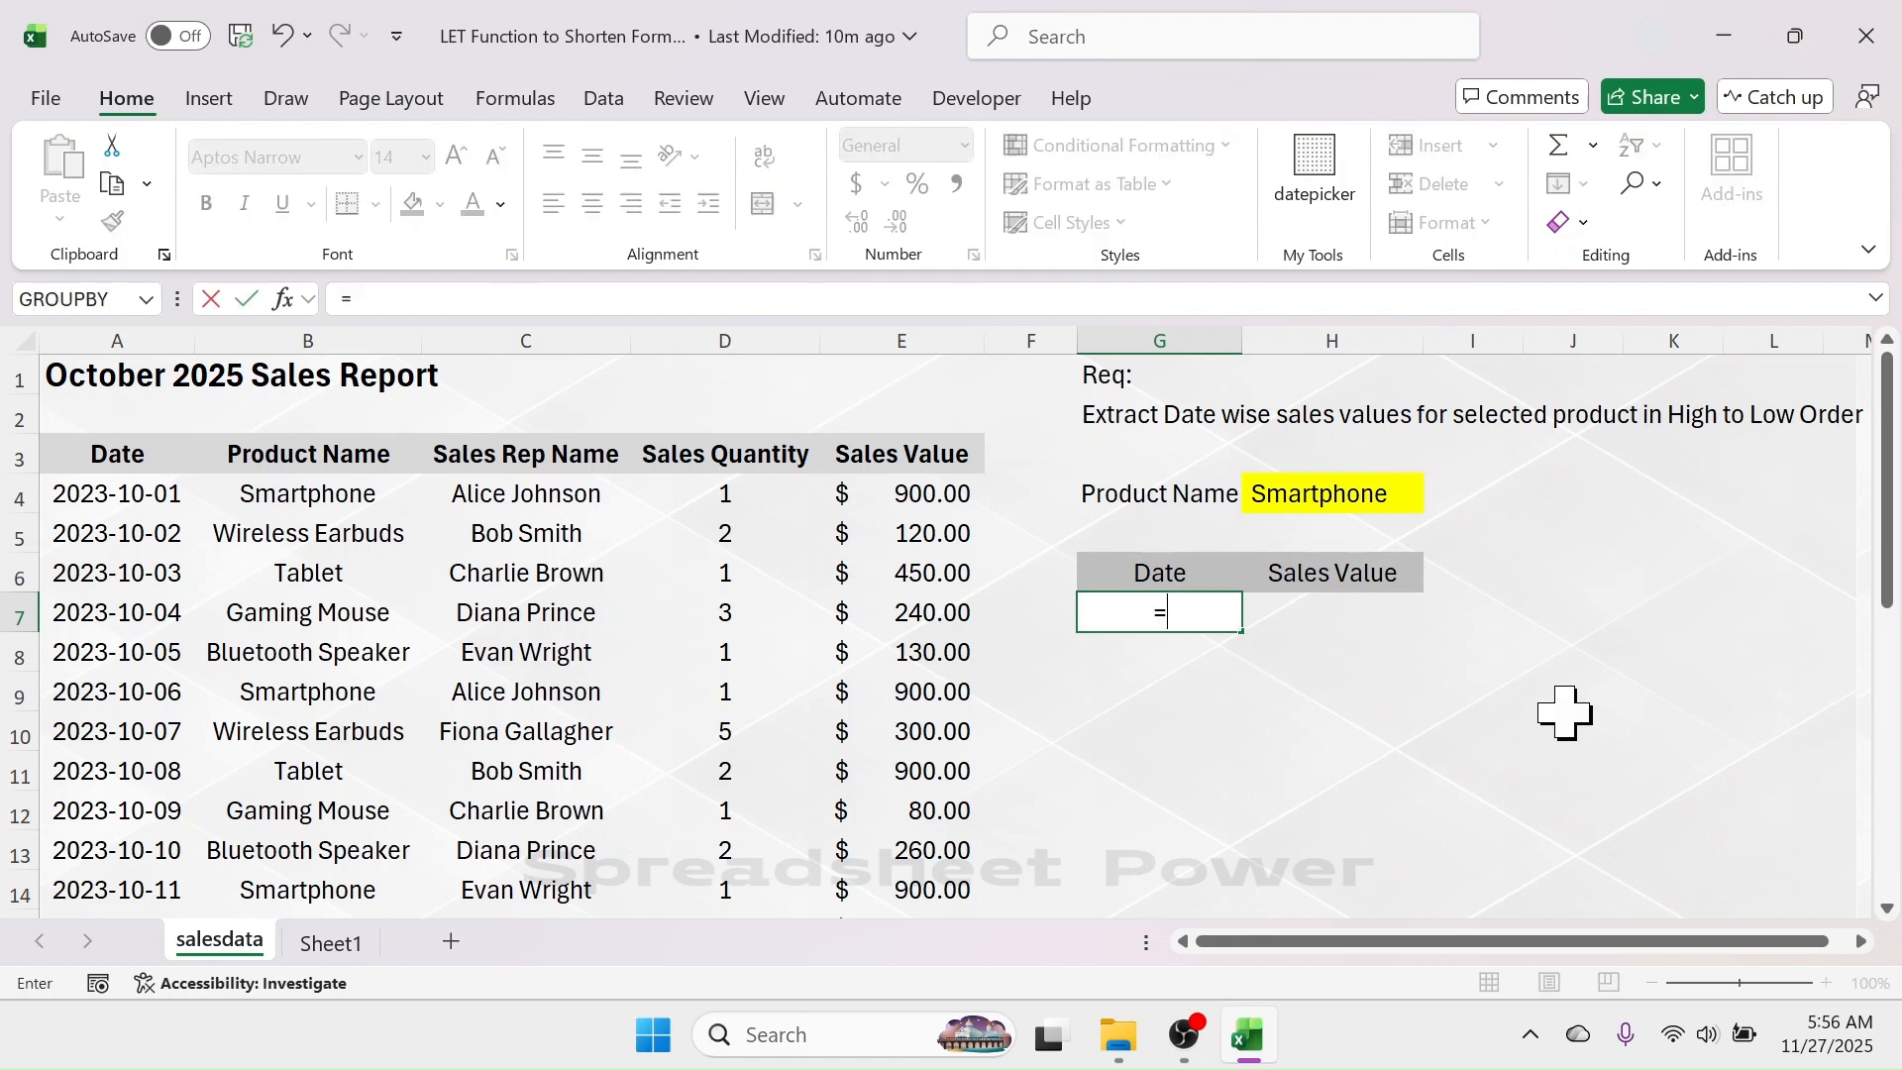
text(LET)
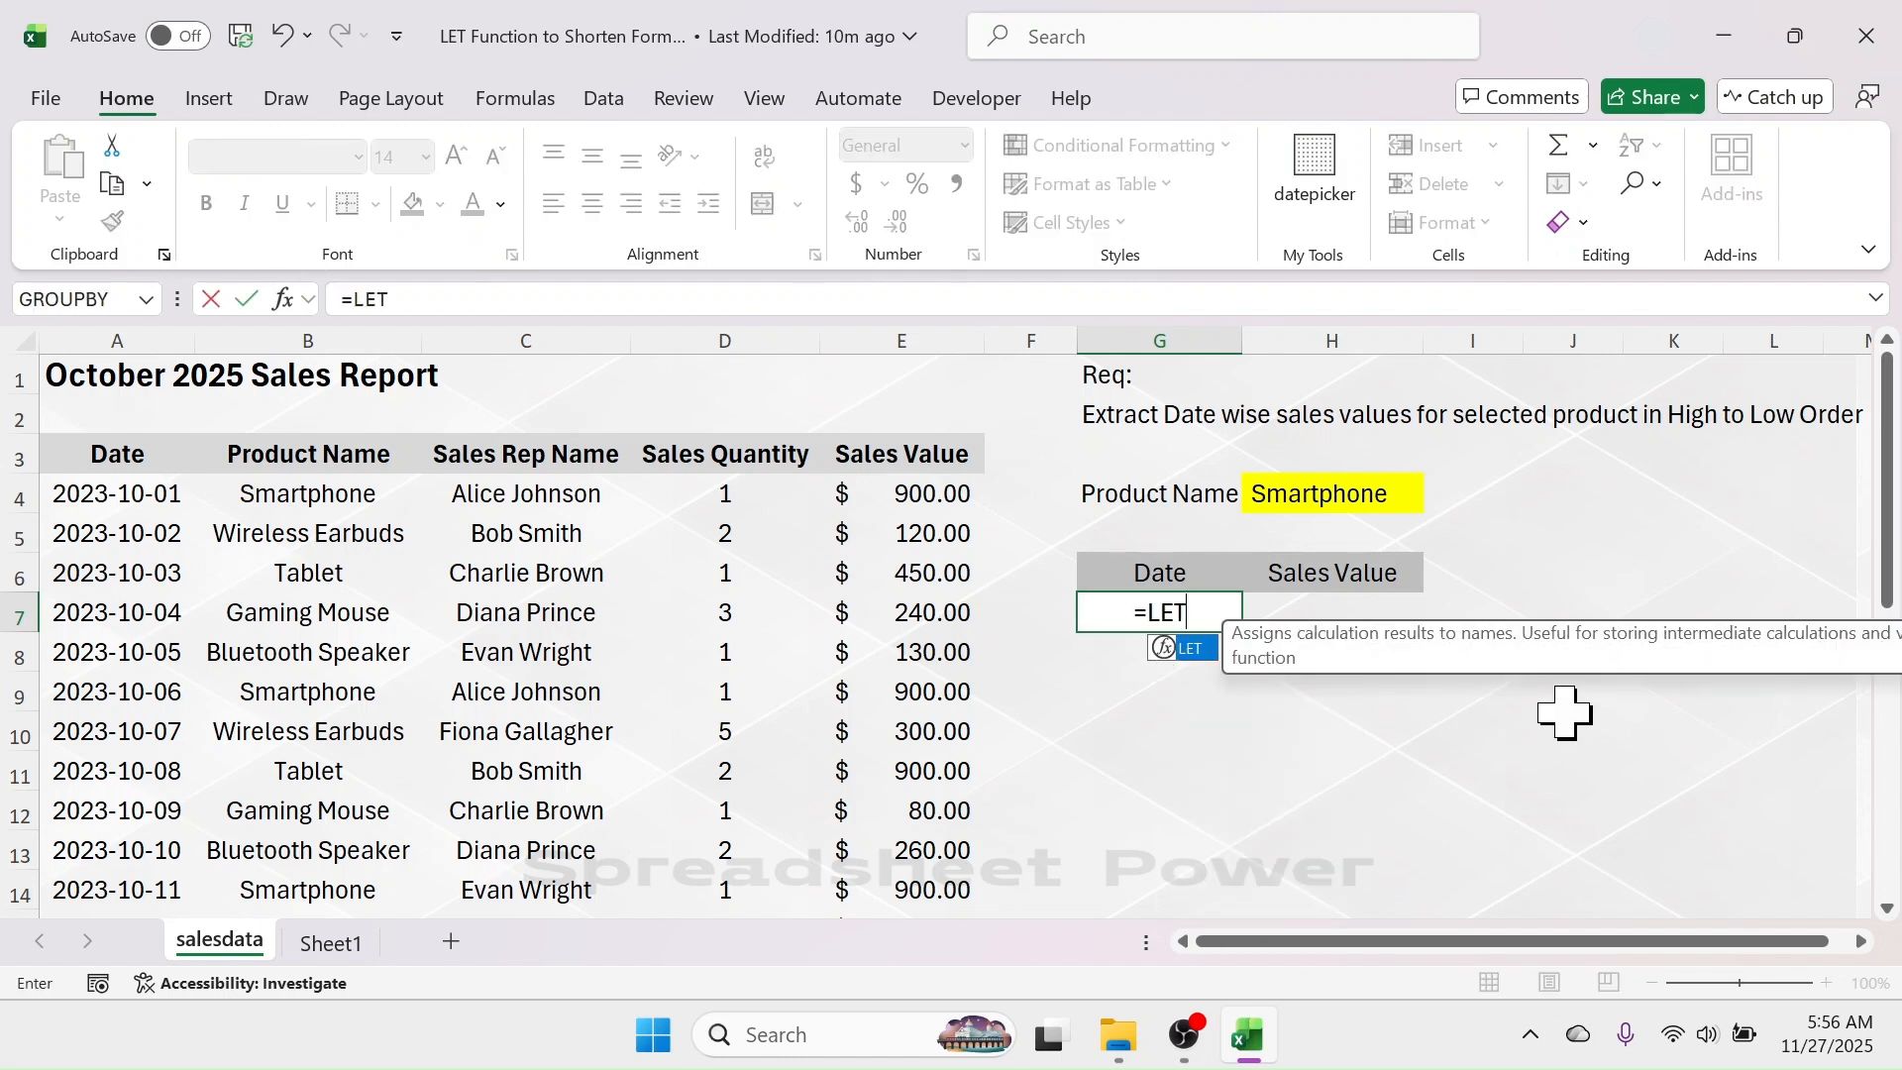
text(()
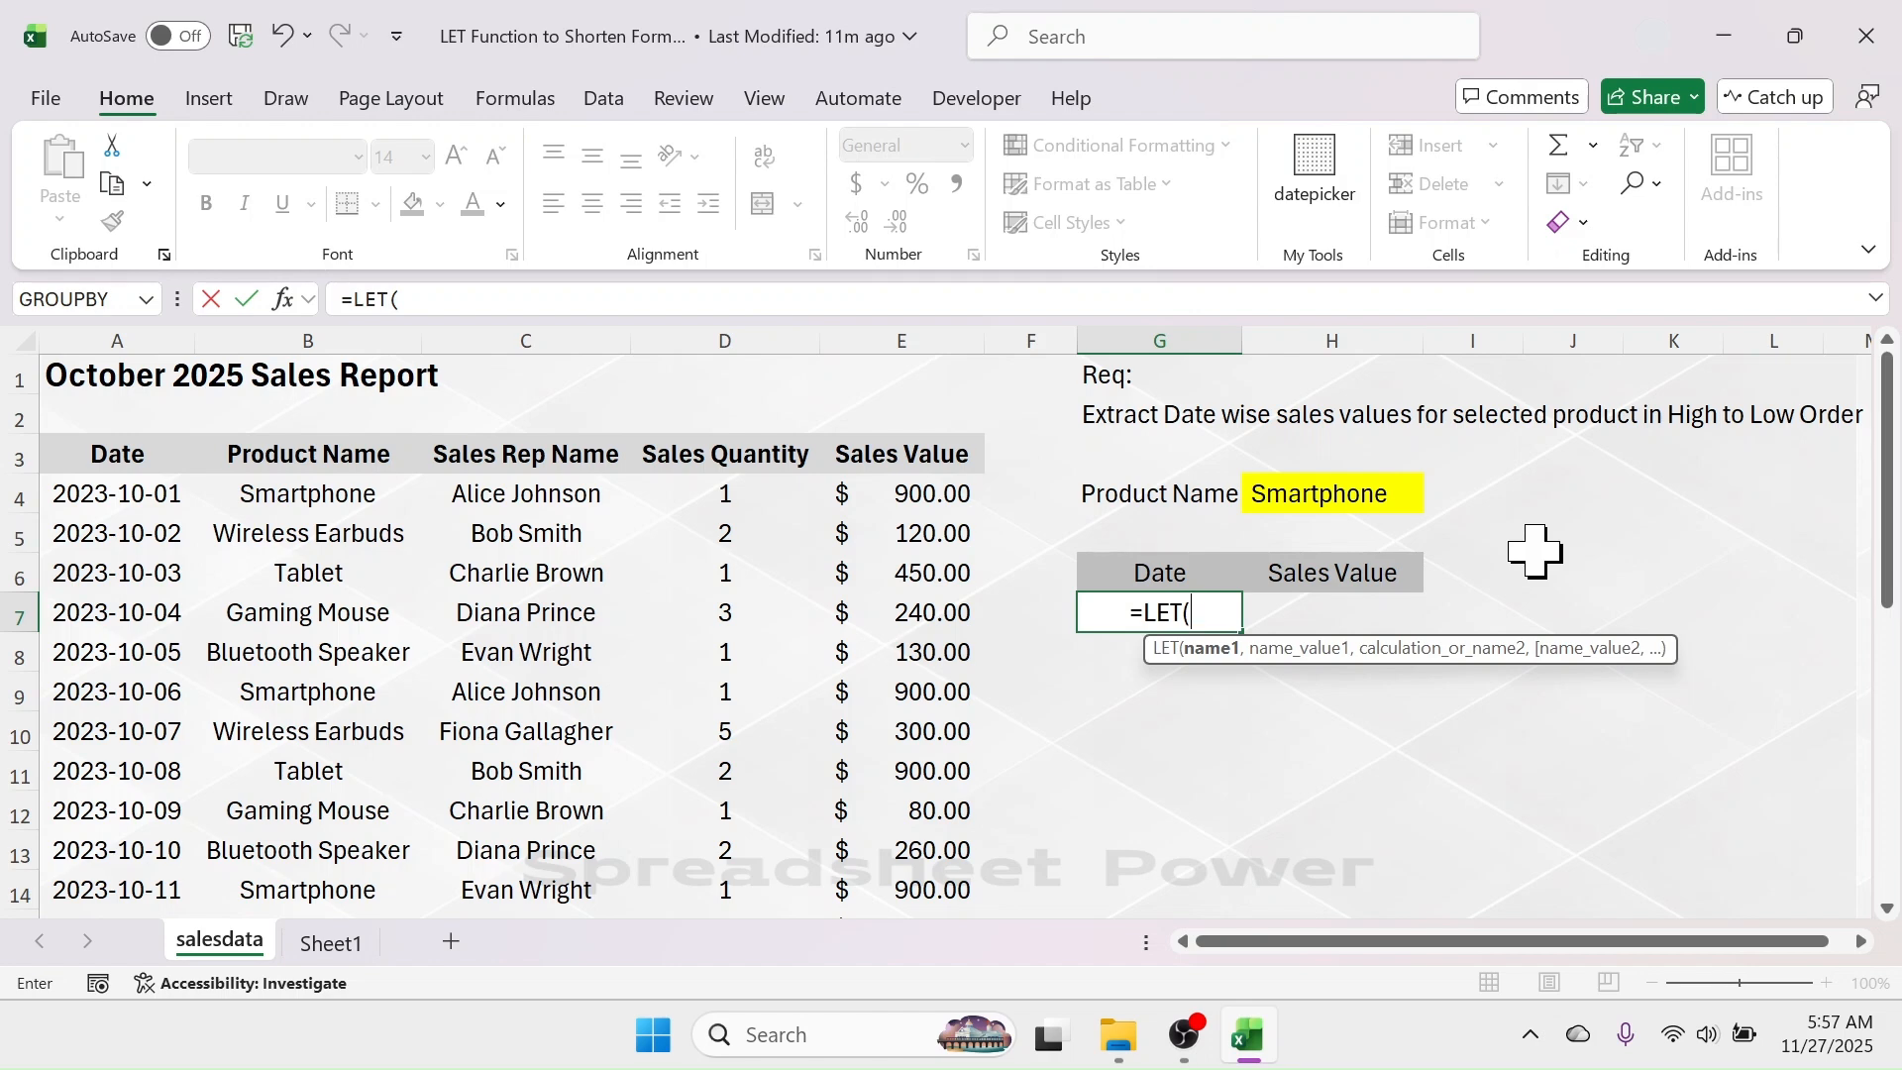
text(x)
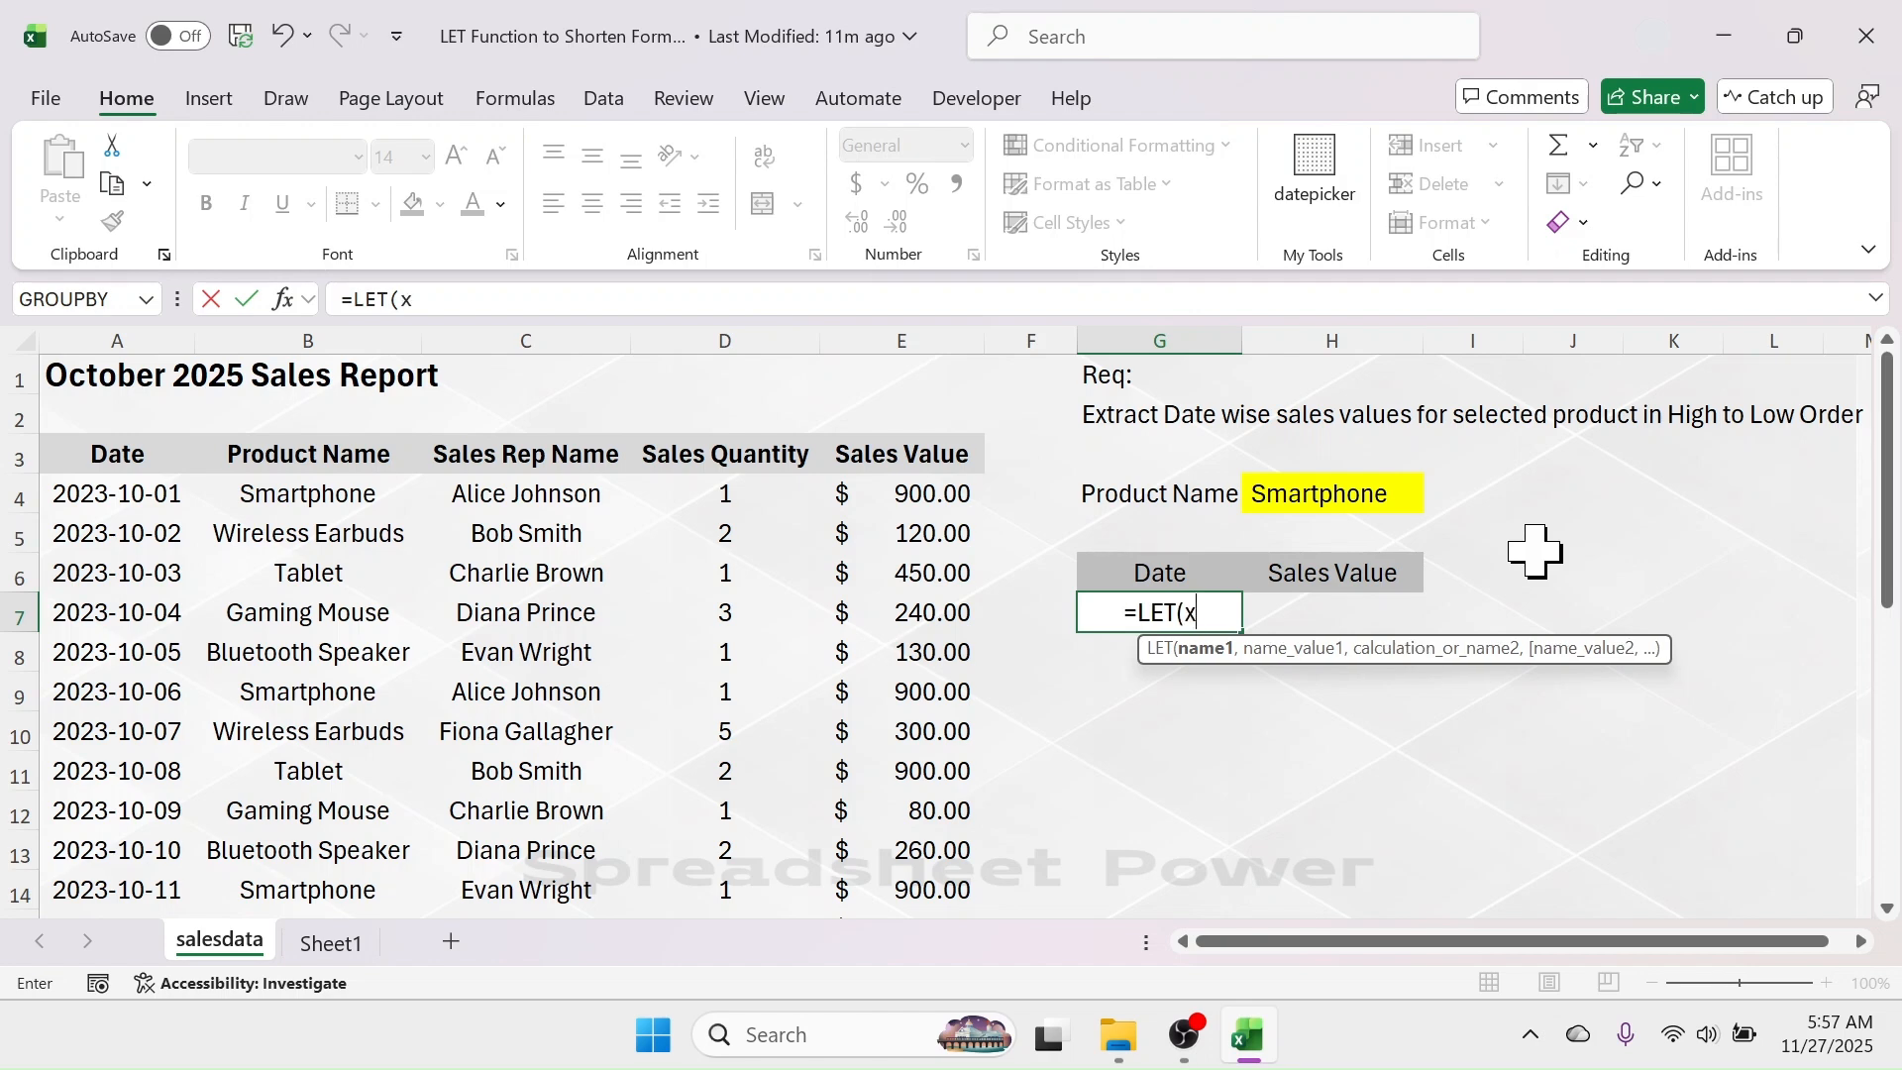
text(,)
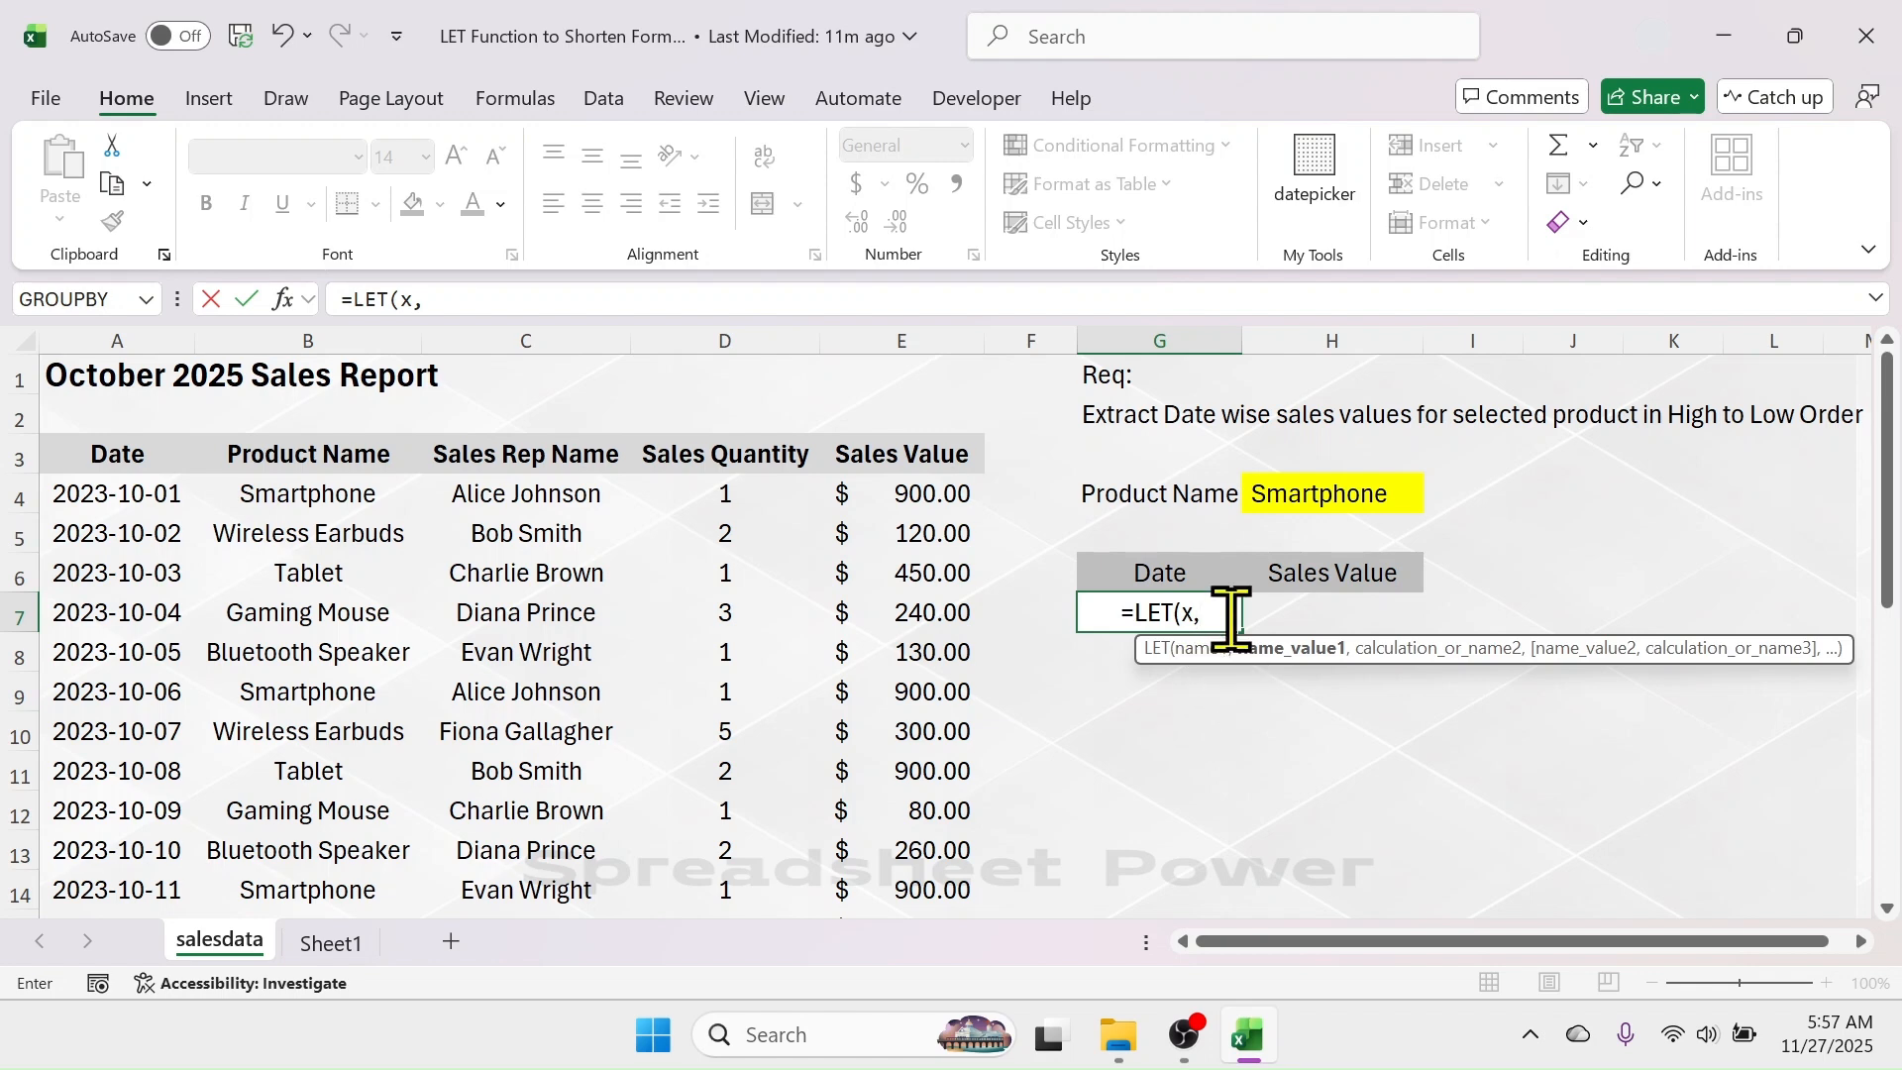
- Start the value of x with CHOOSECOLS around a FILTER function that uses A4:E28 as its array
text(CHOO)
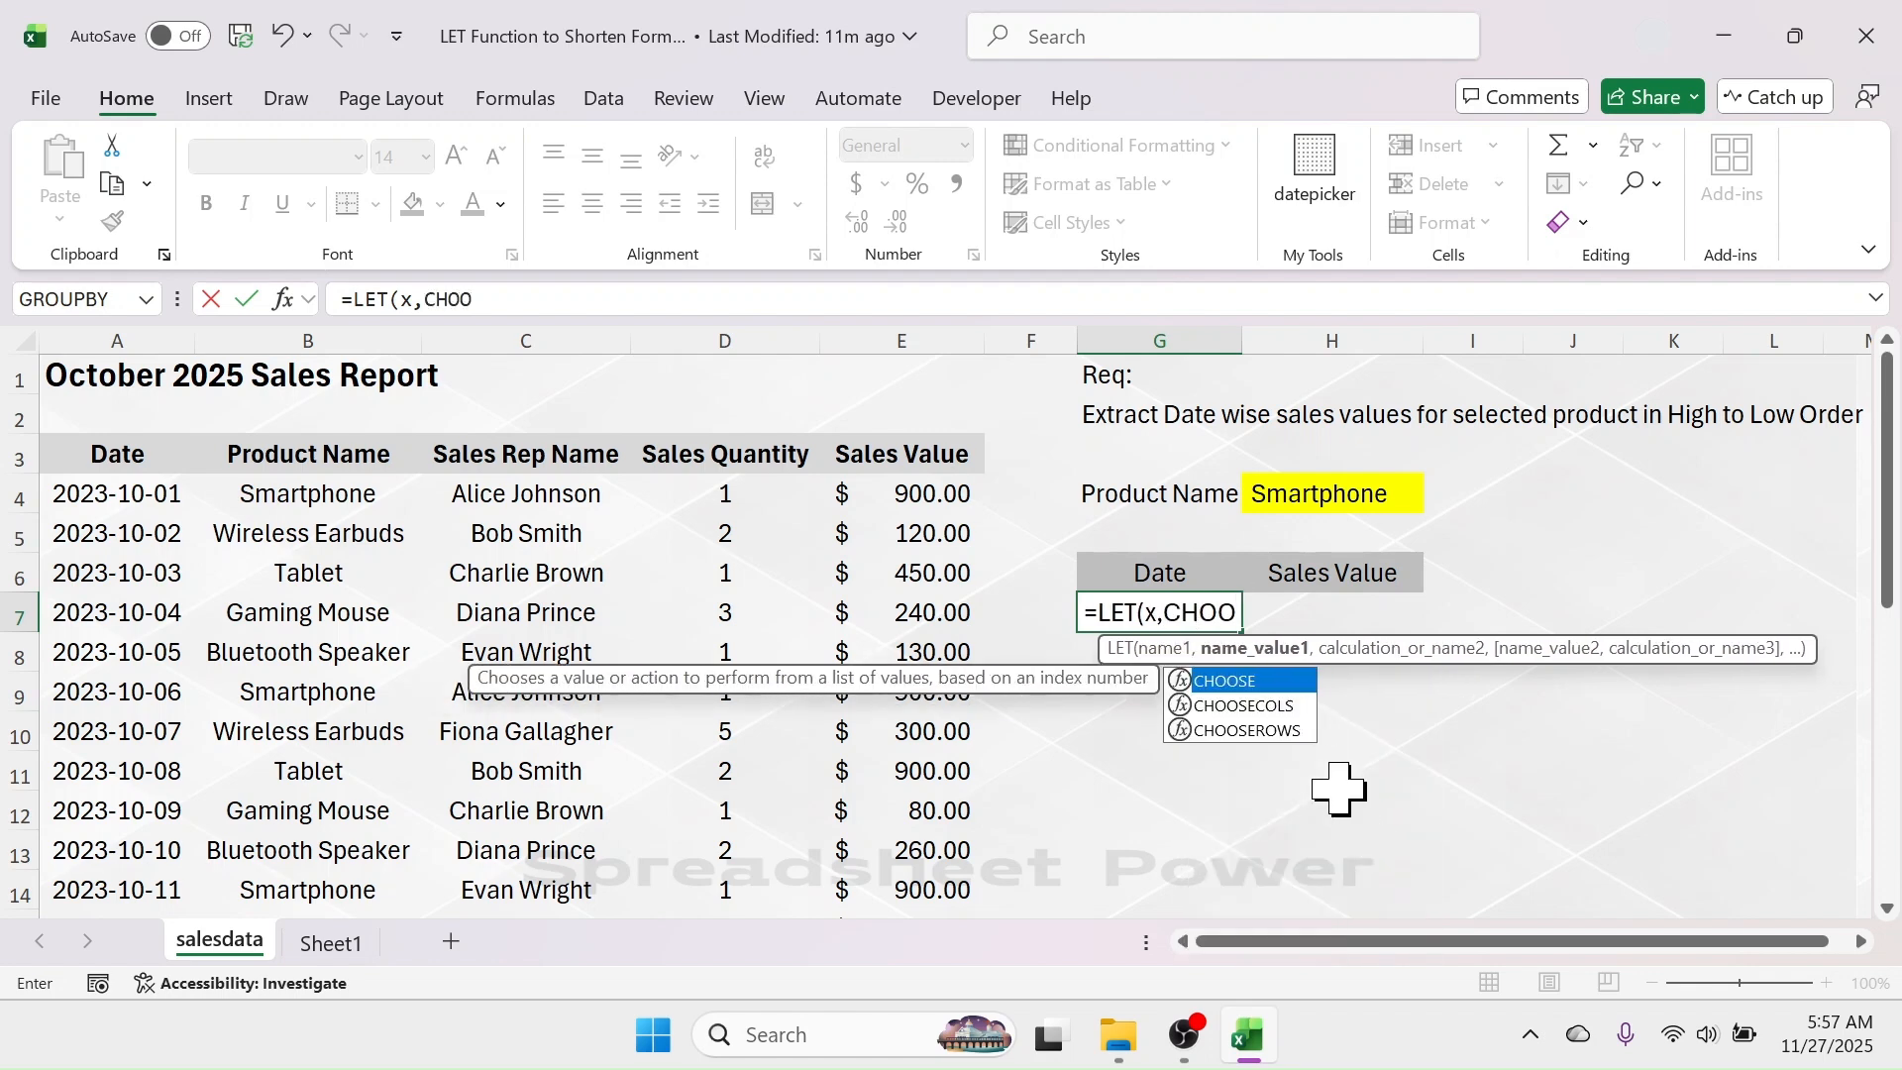
text(SECOLS()
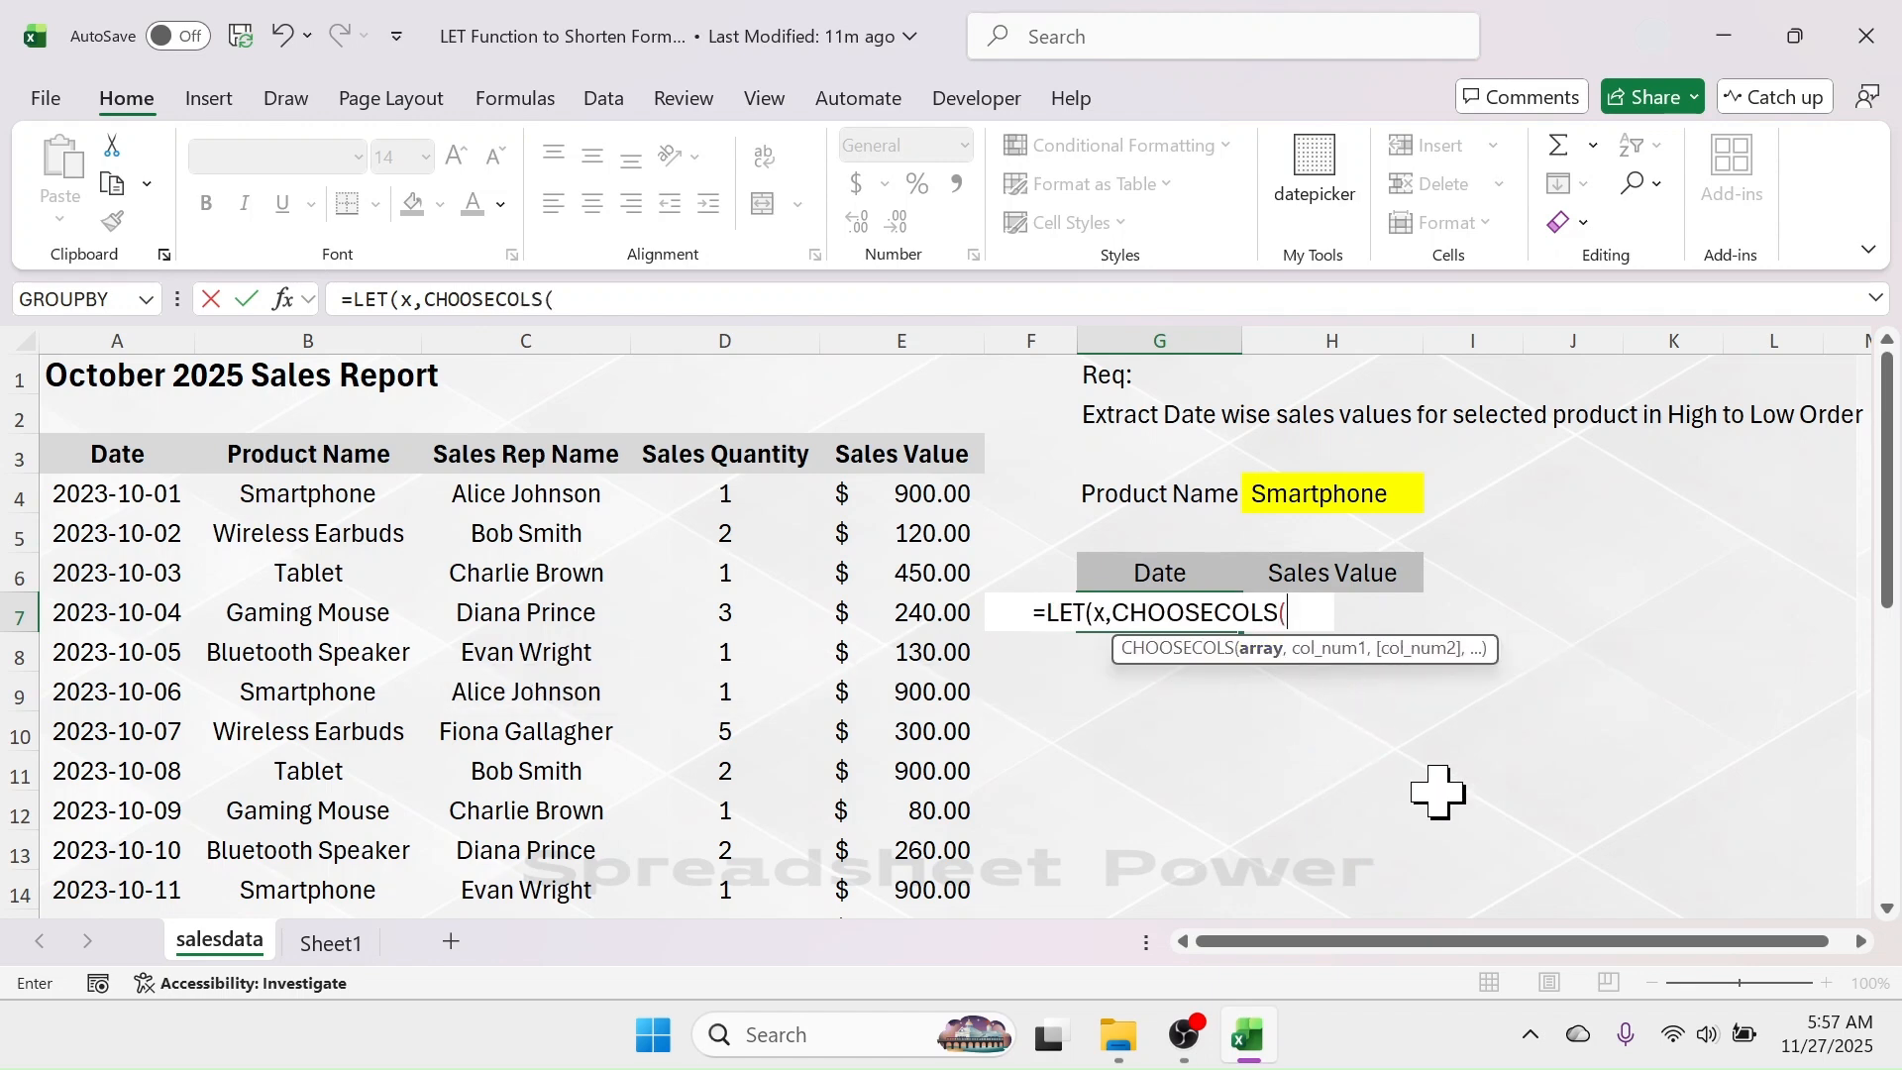
text(FILTER)
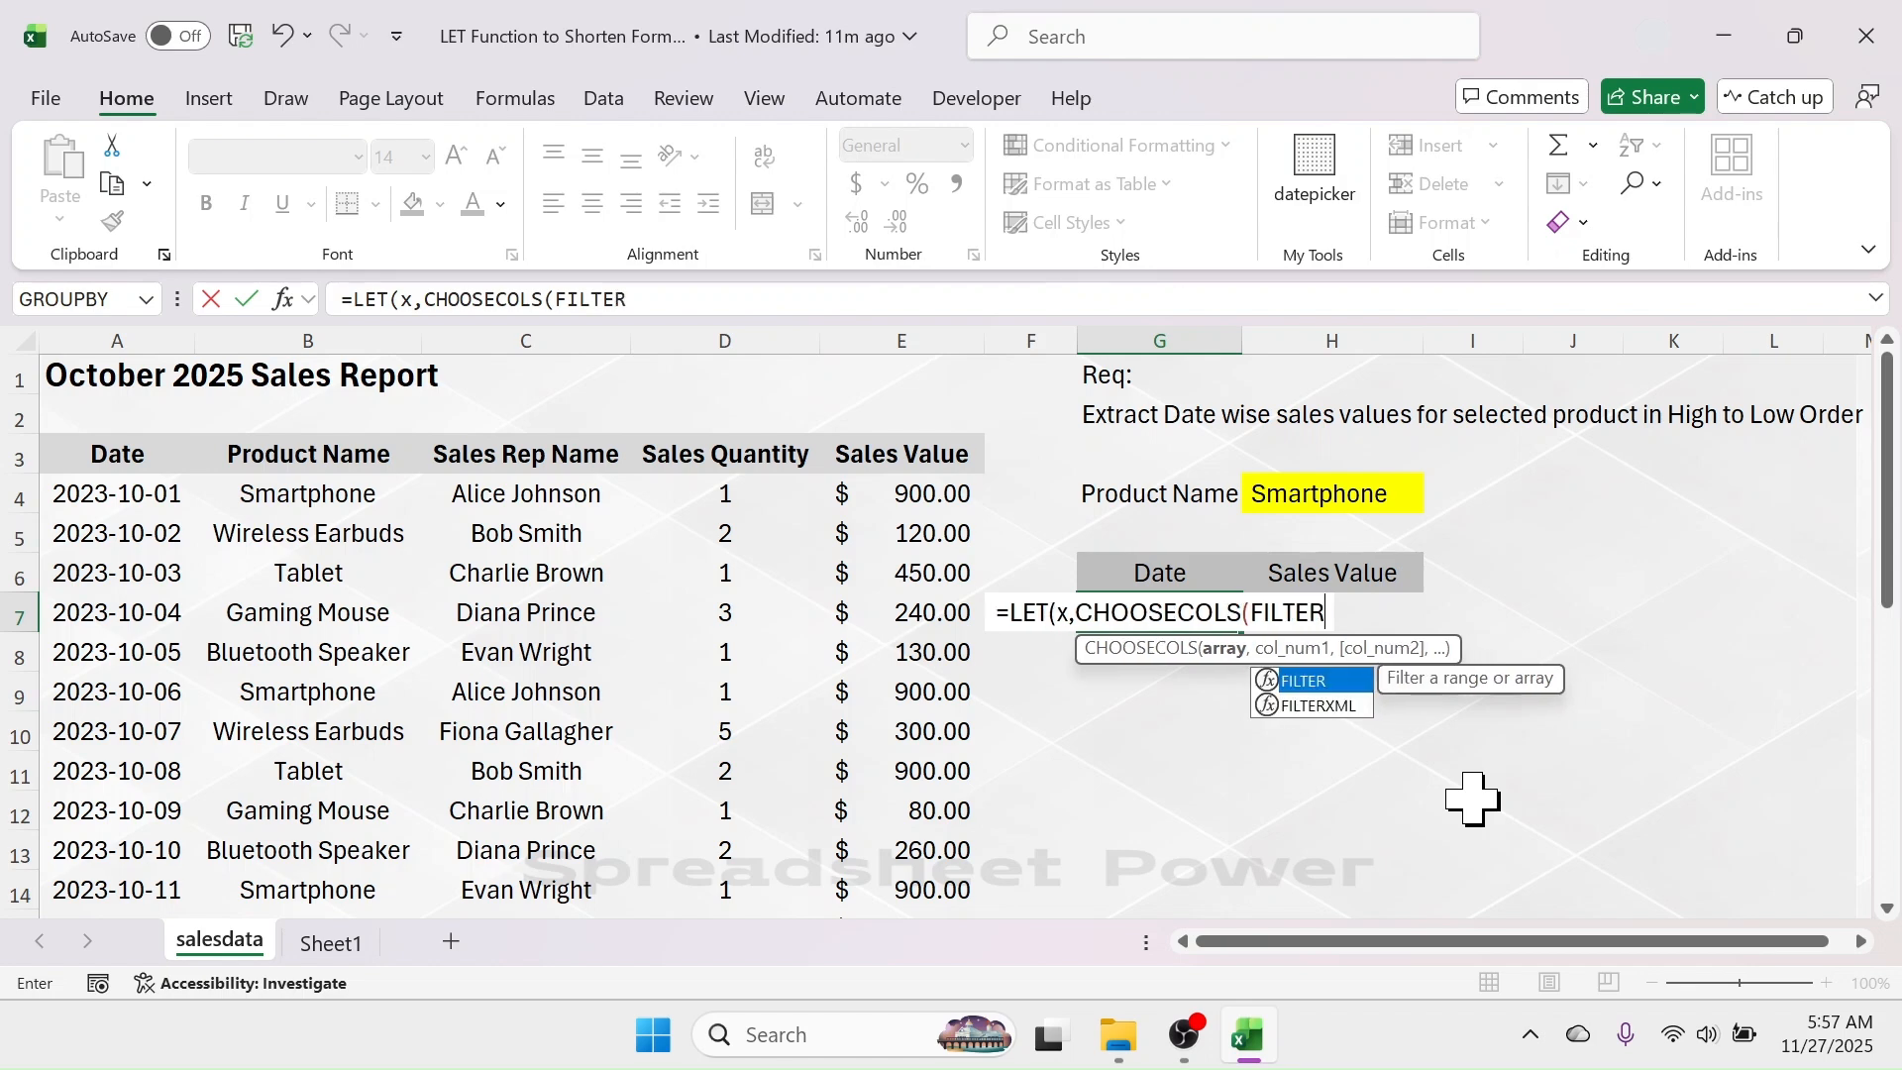
text(()
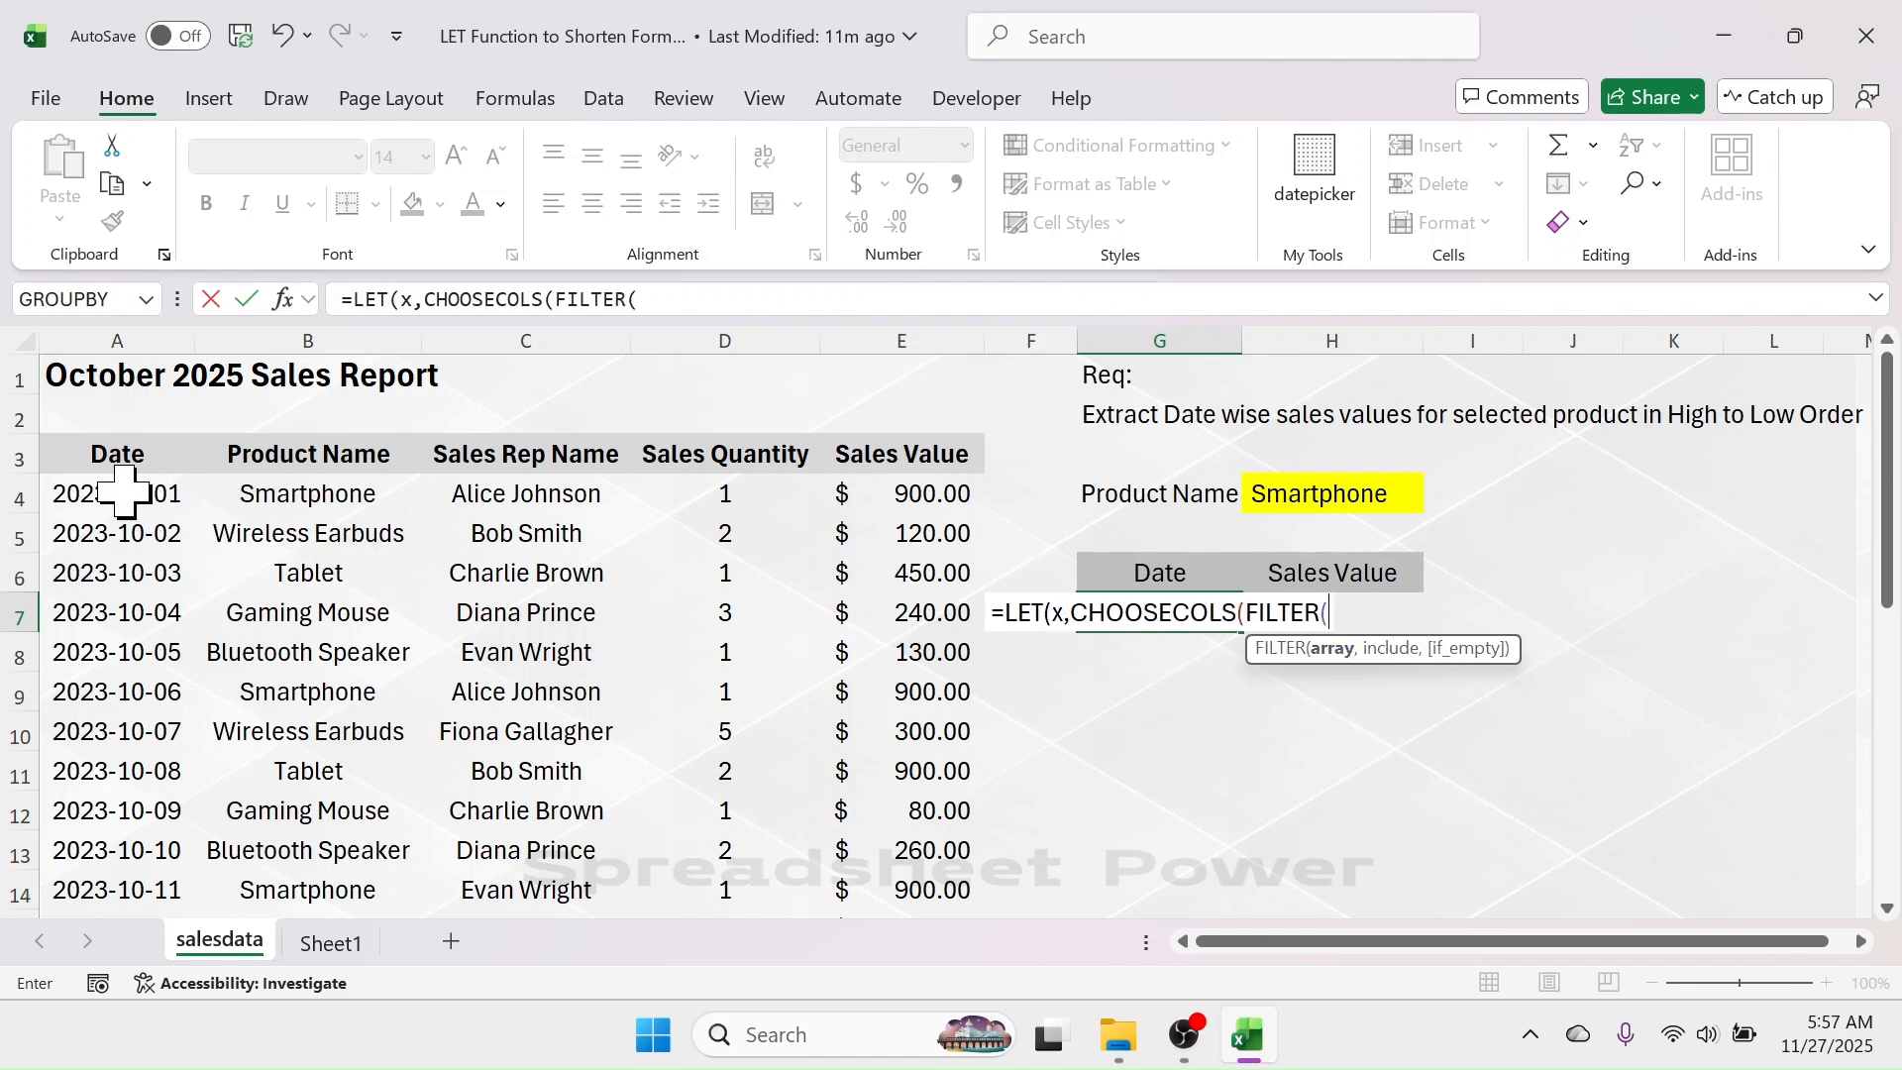
drag(134, 490, 882, 494)
key(shift+Down)
key(shift+Down)
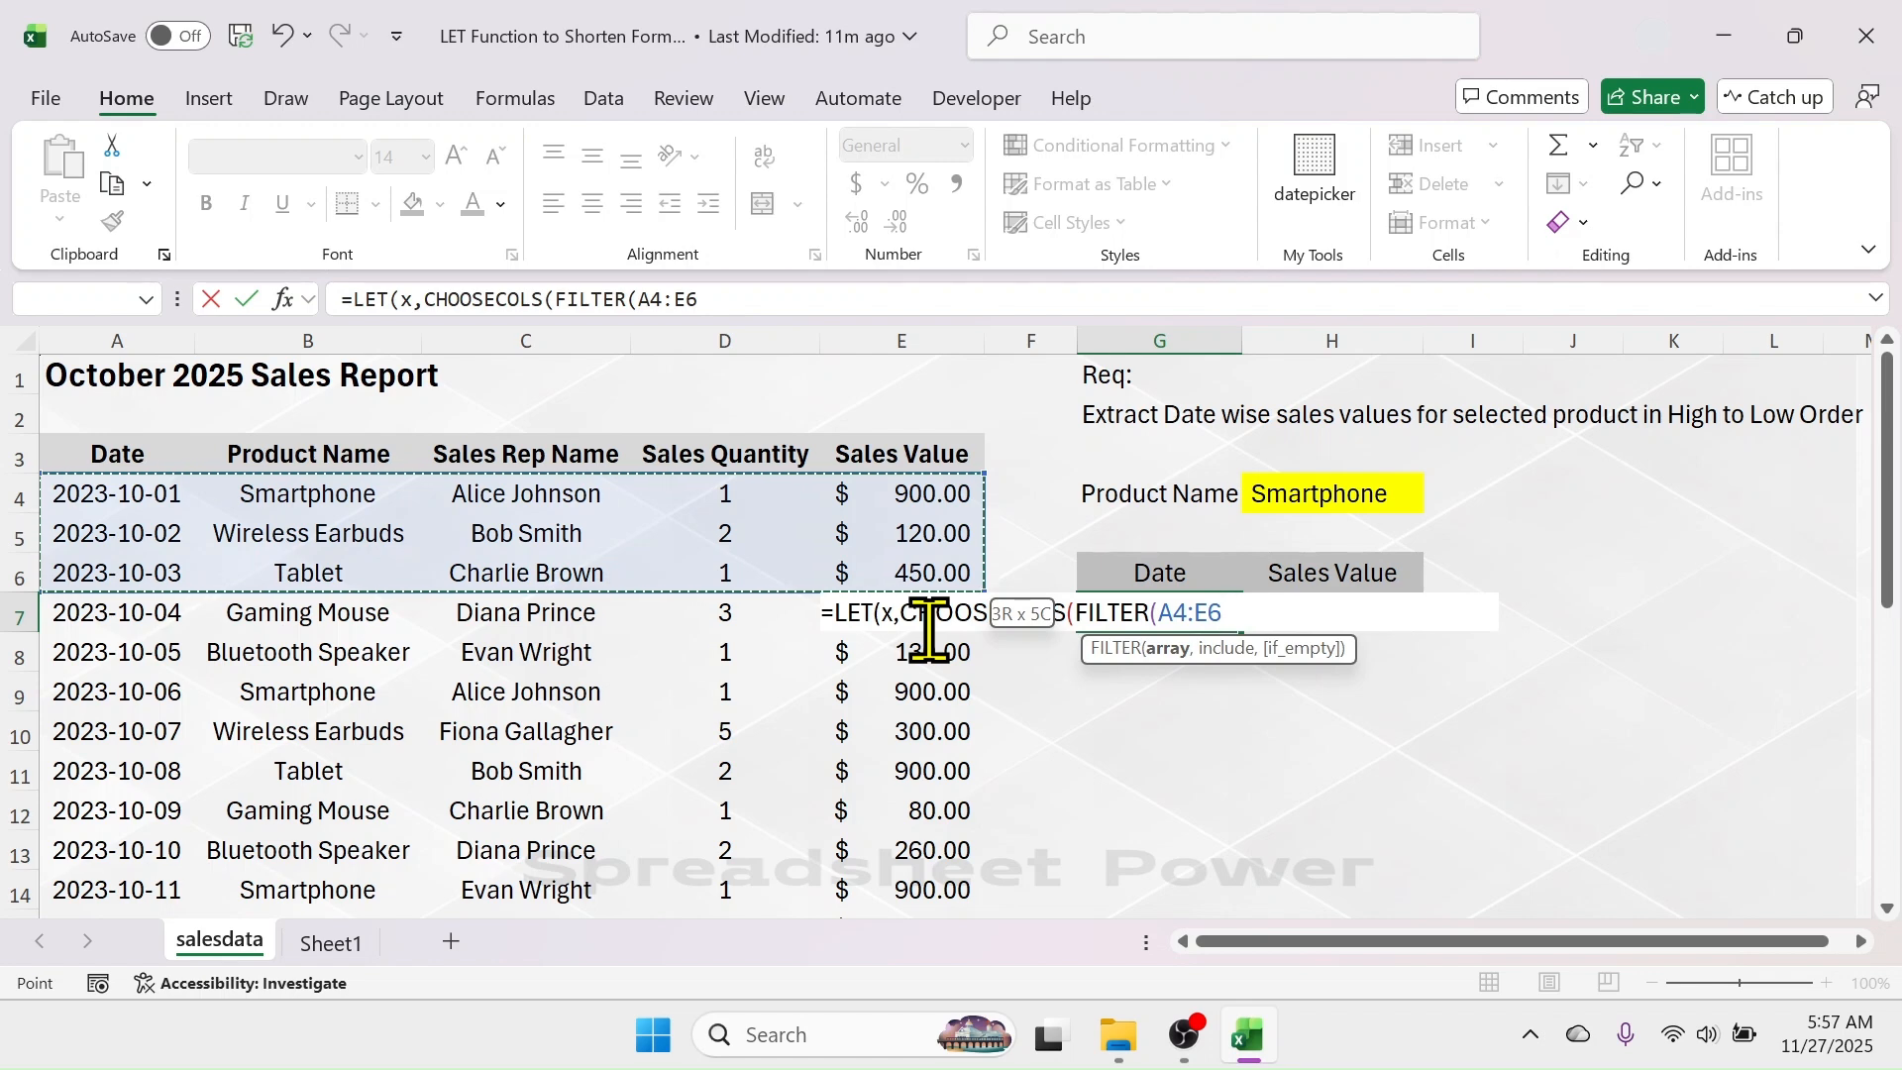
key(ctrl+shift+Down)
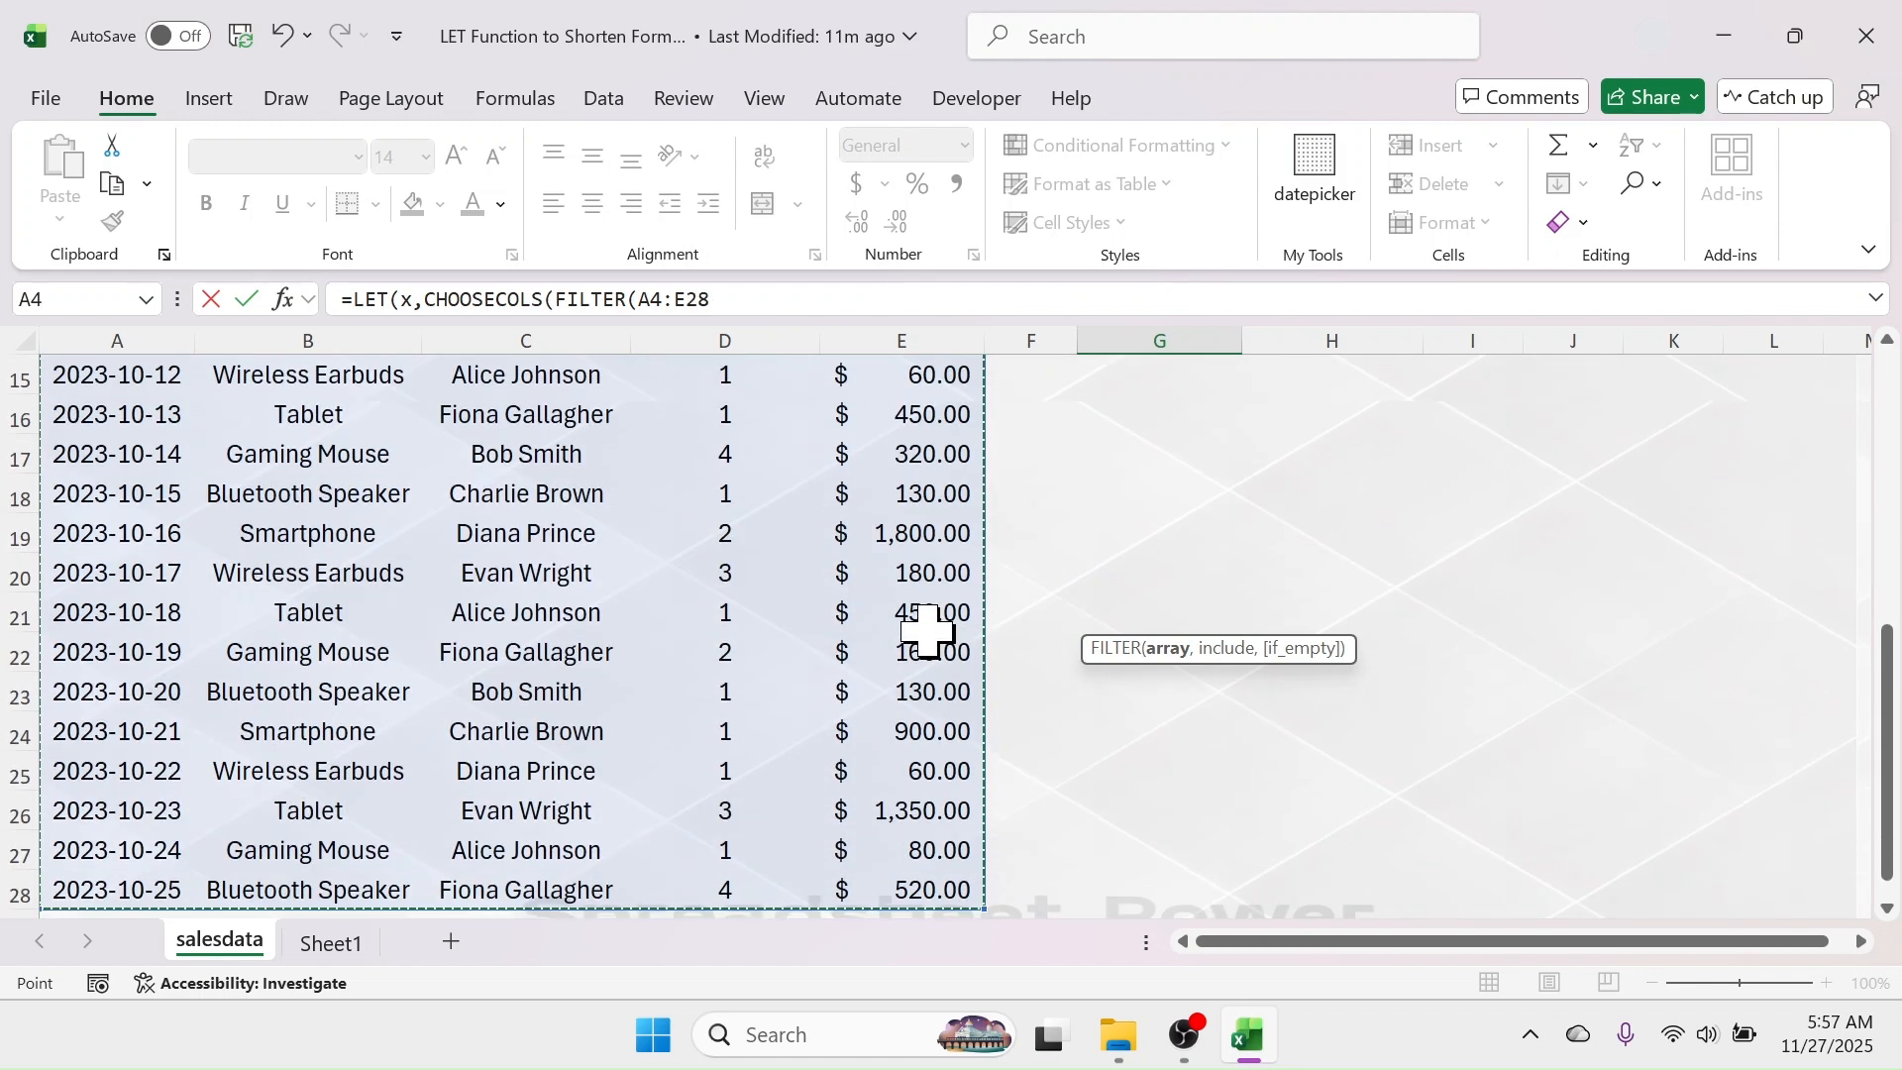
scroll(928, 630, up, 5)
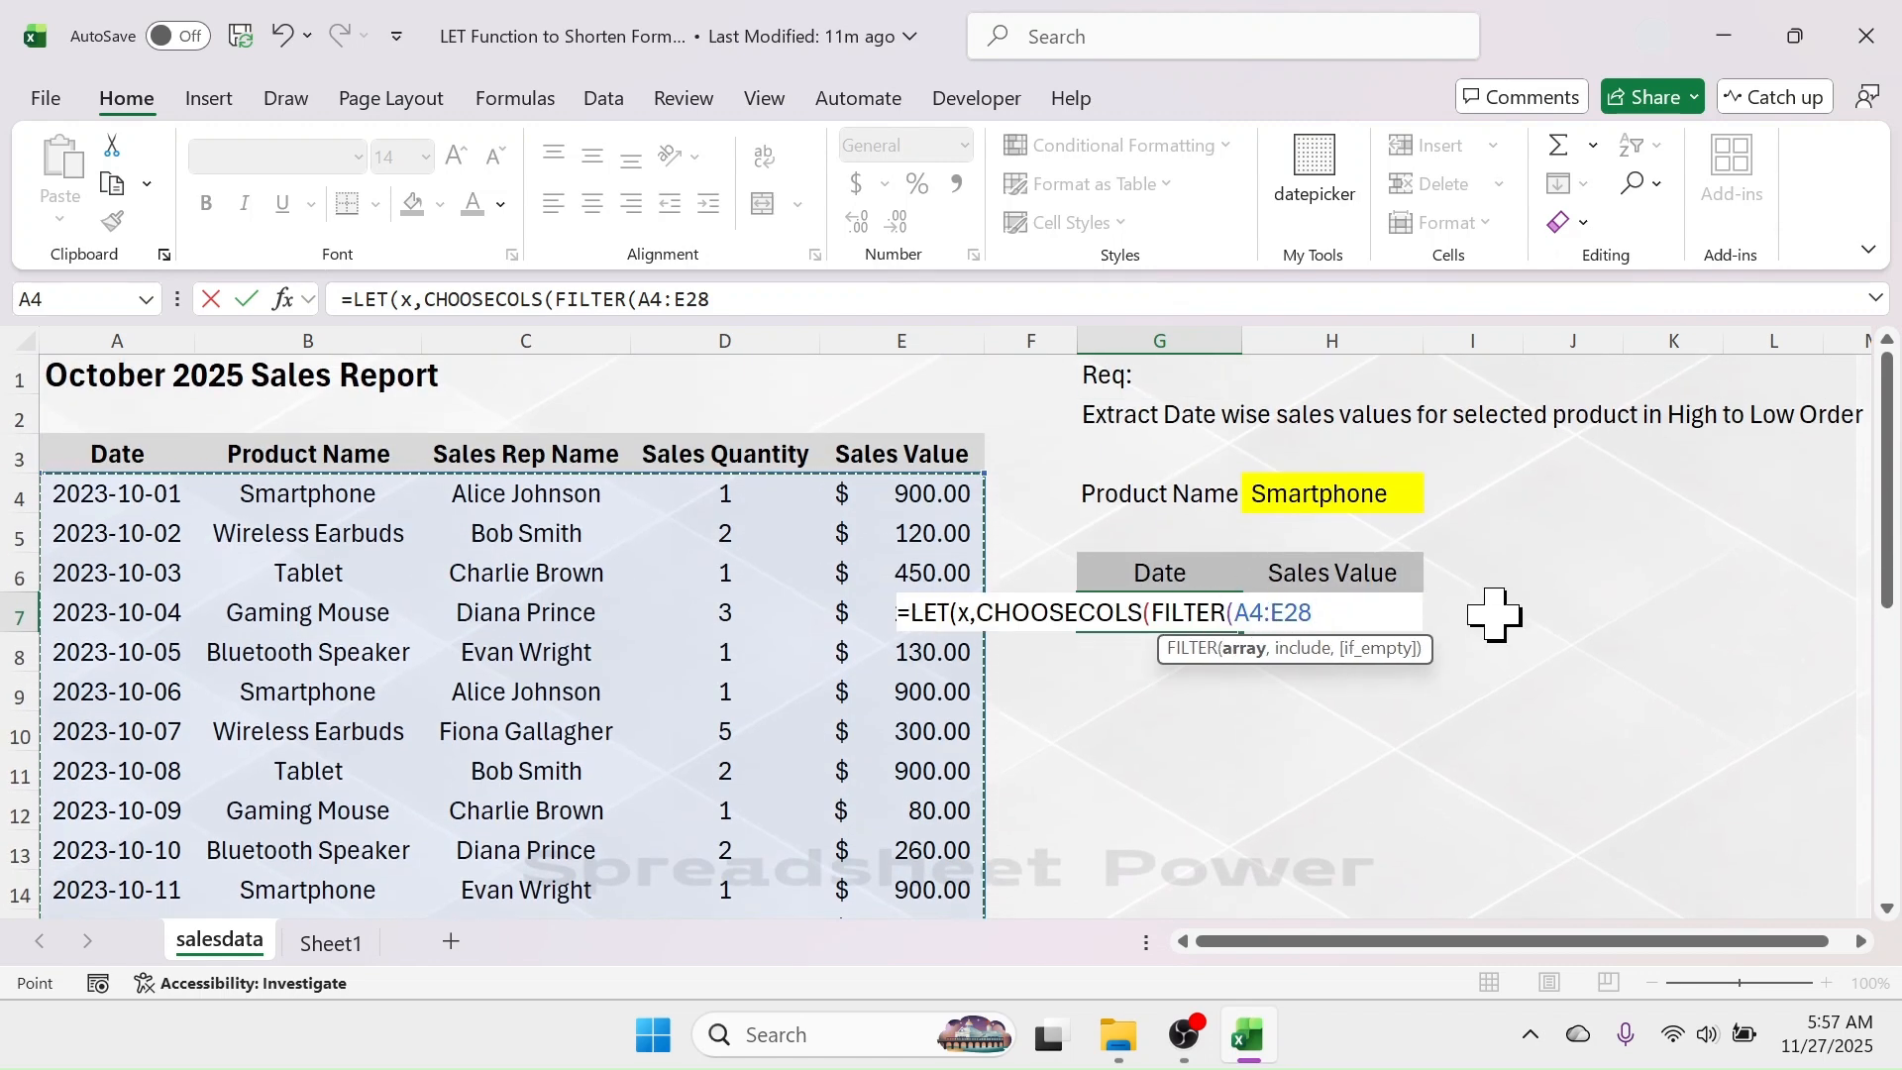
- Complete the FILTER function with the condition B4:B28=H4 and "not found" as the if-empty text
text(,)
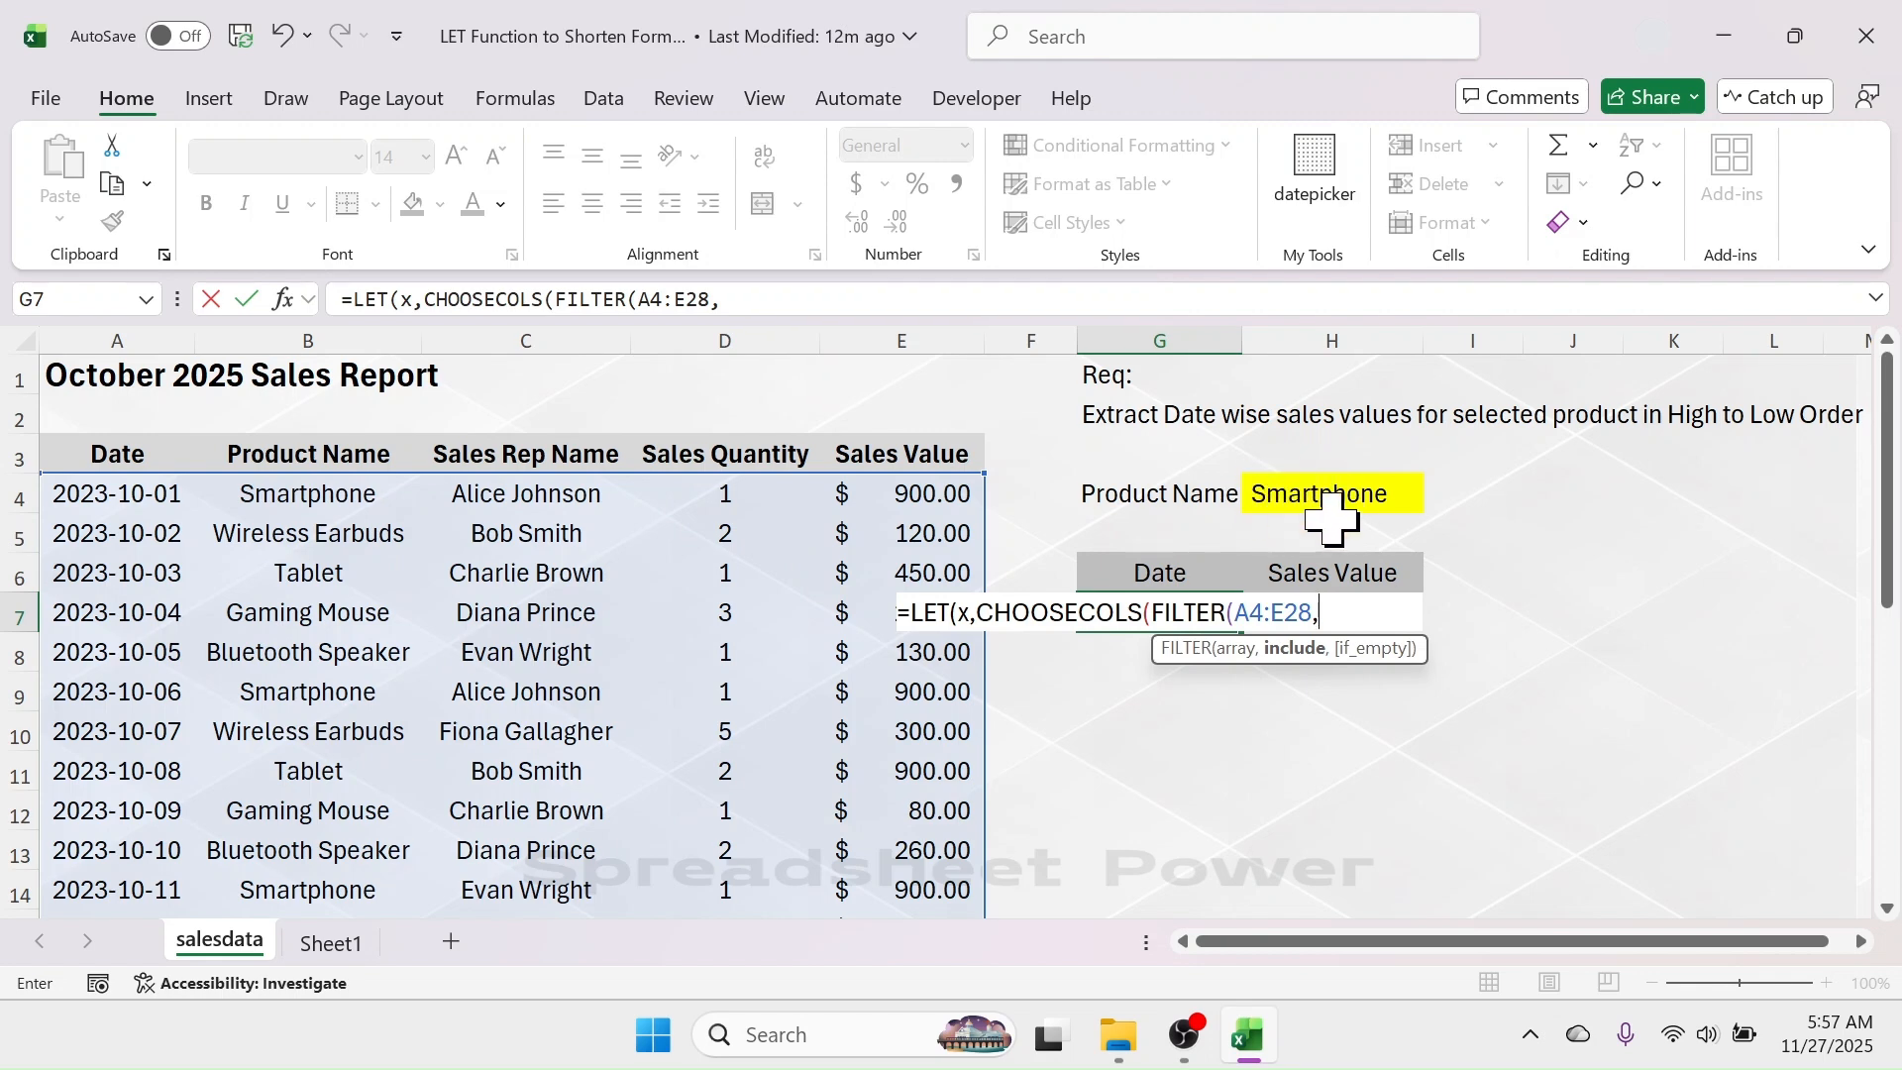
click(307, 490)
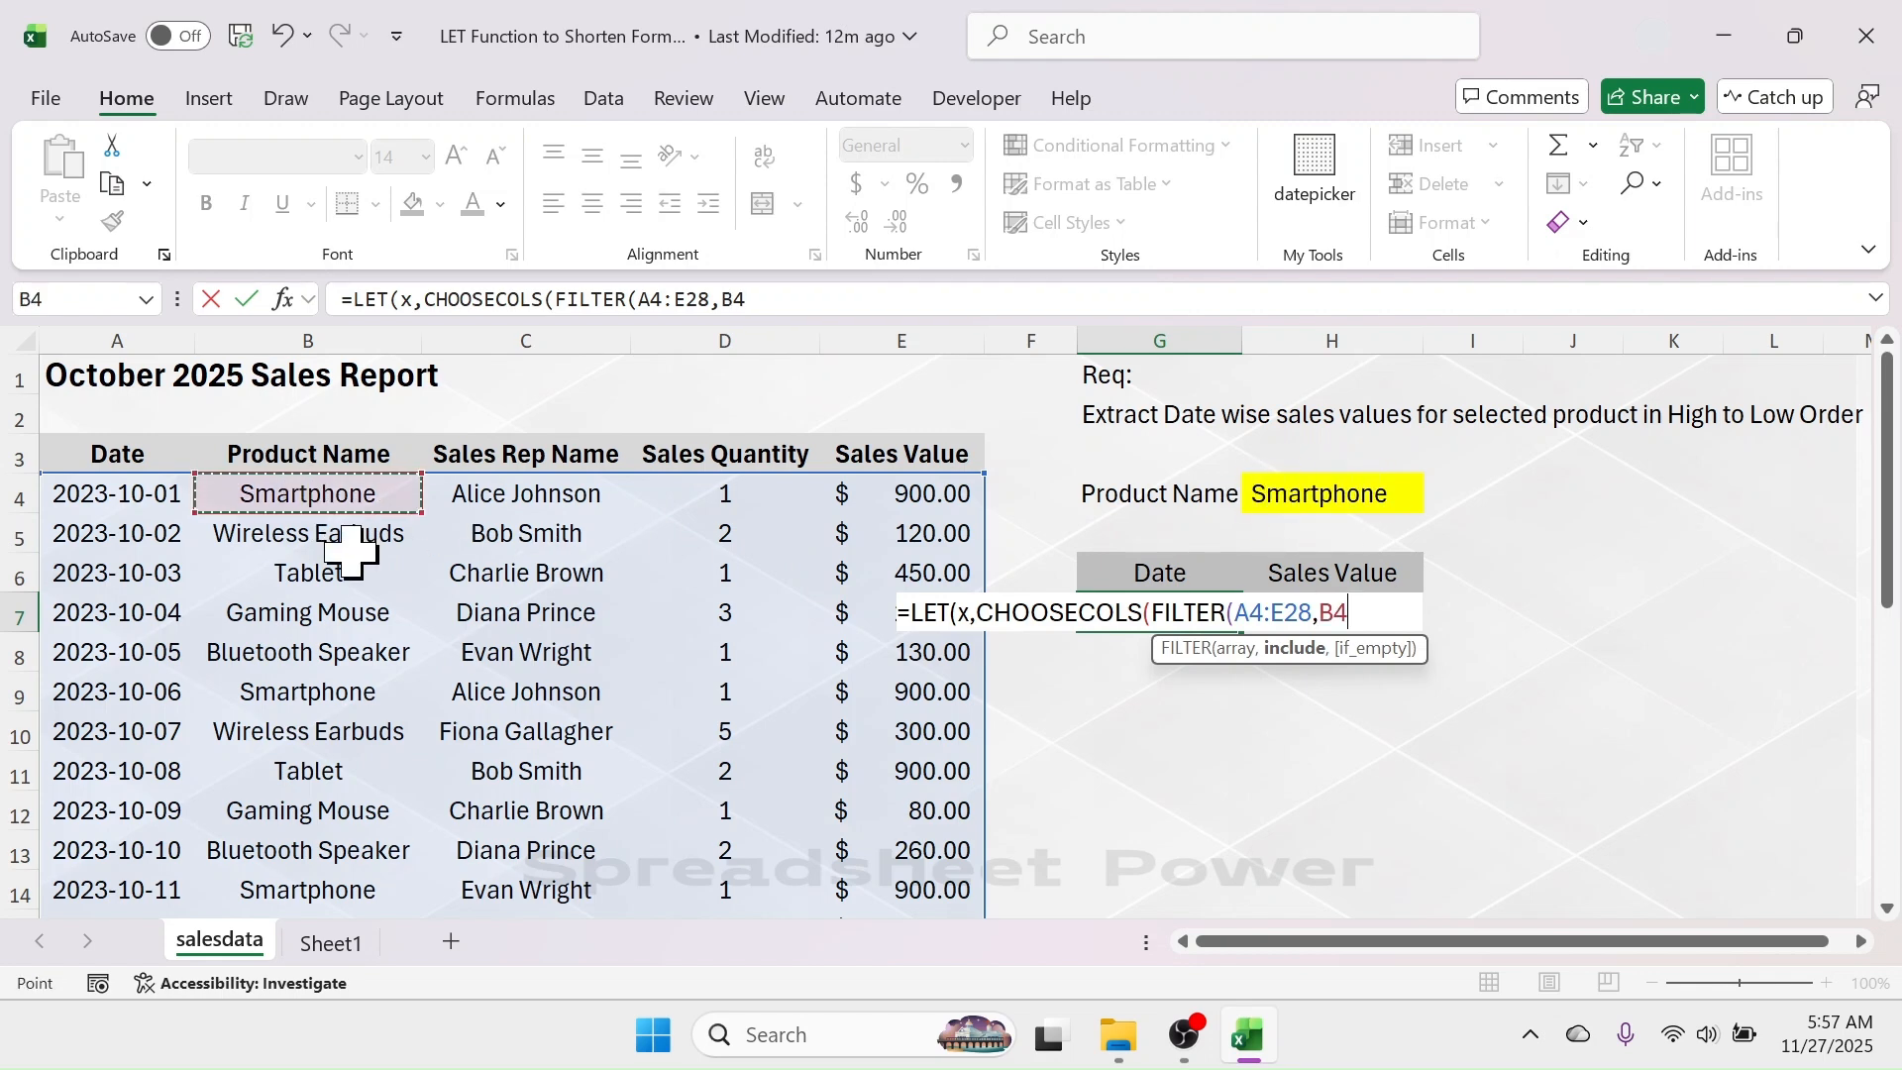
key(shift+Down)
key(ctrl+shift+Down)
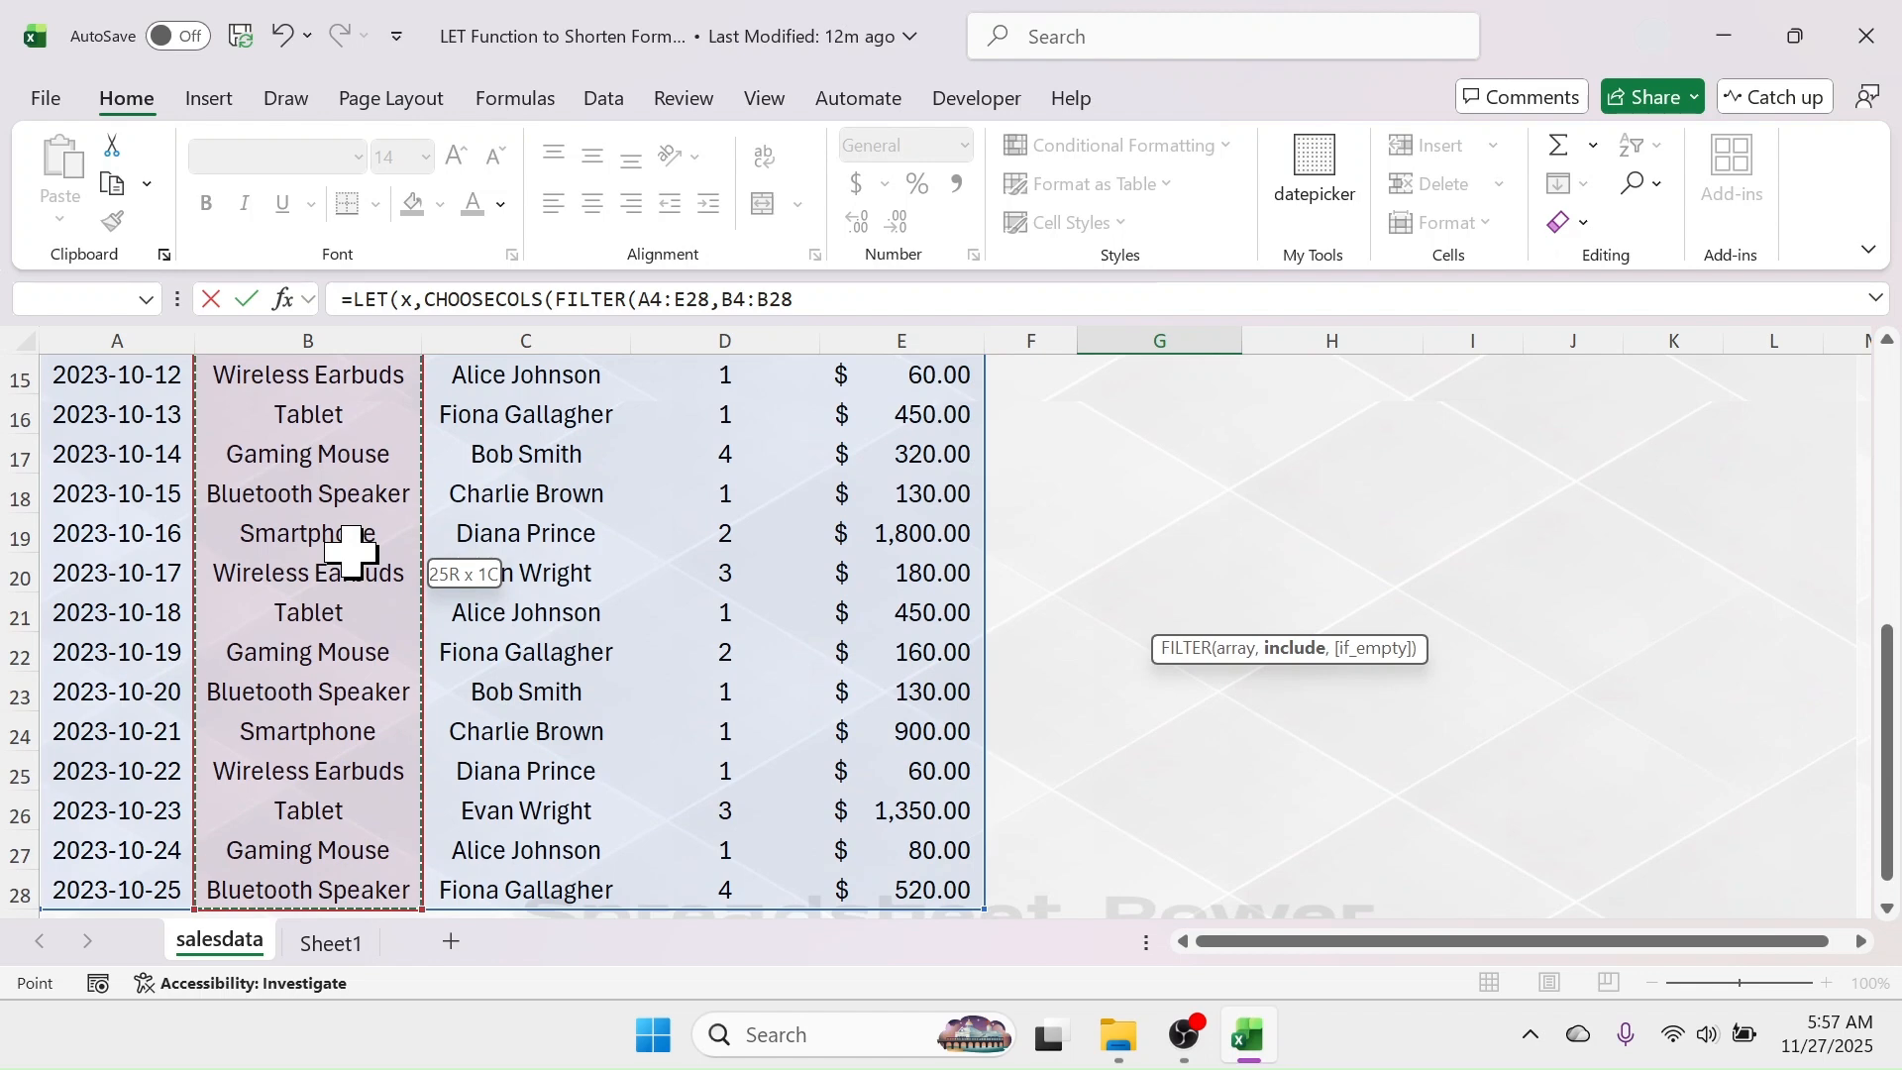
key(ctrl+BackSpace)
text(=)
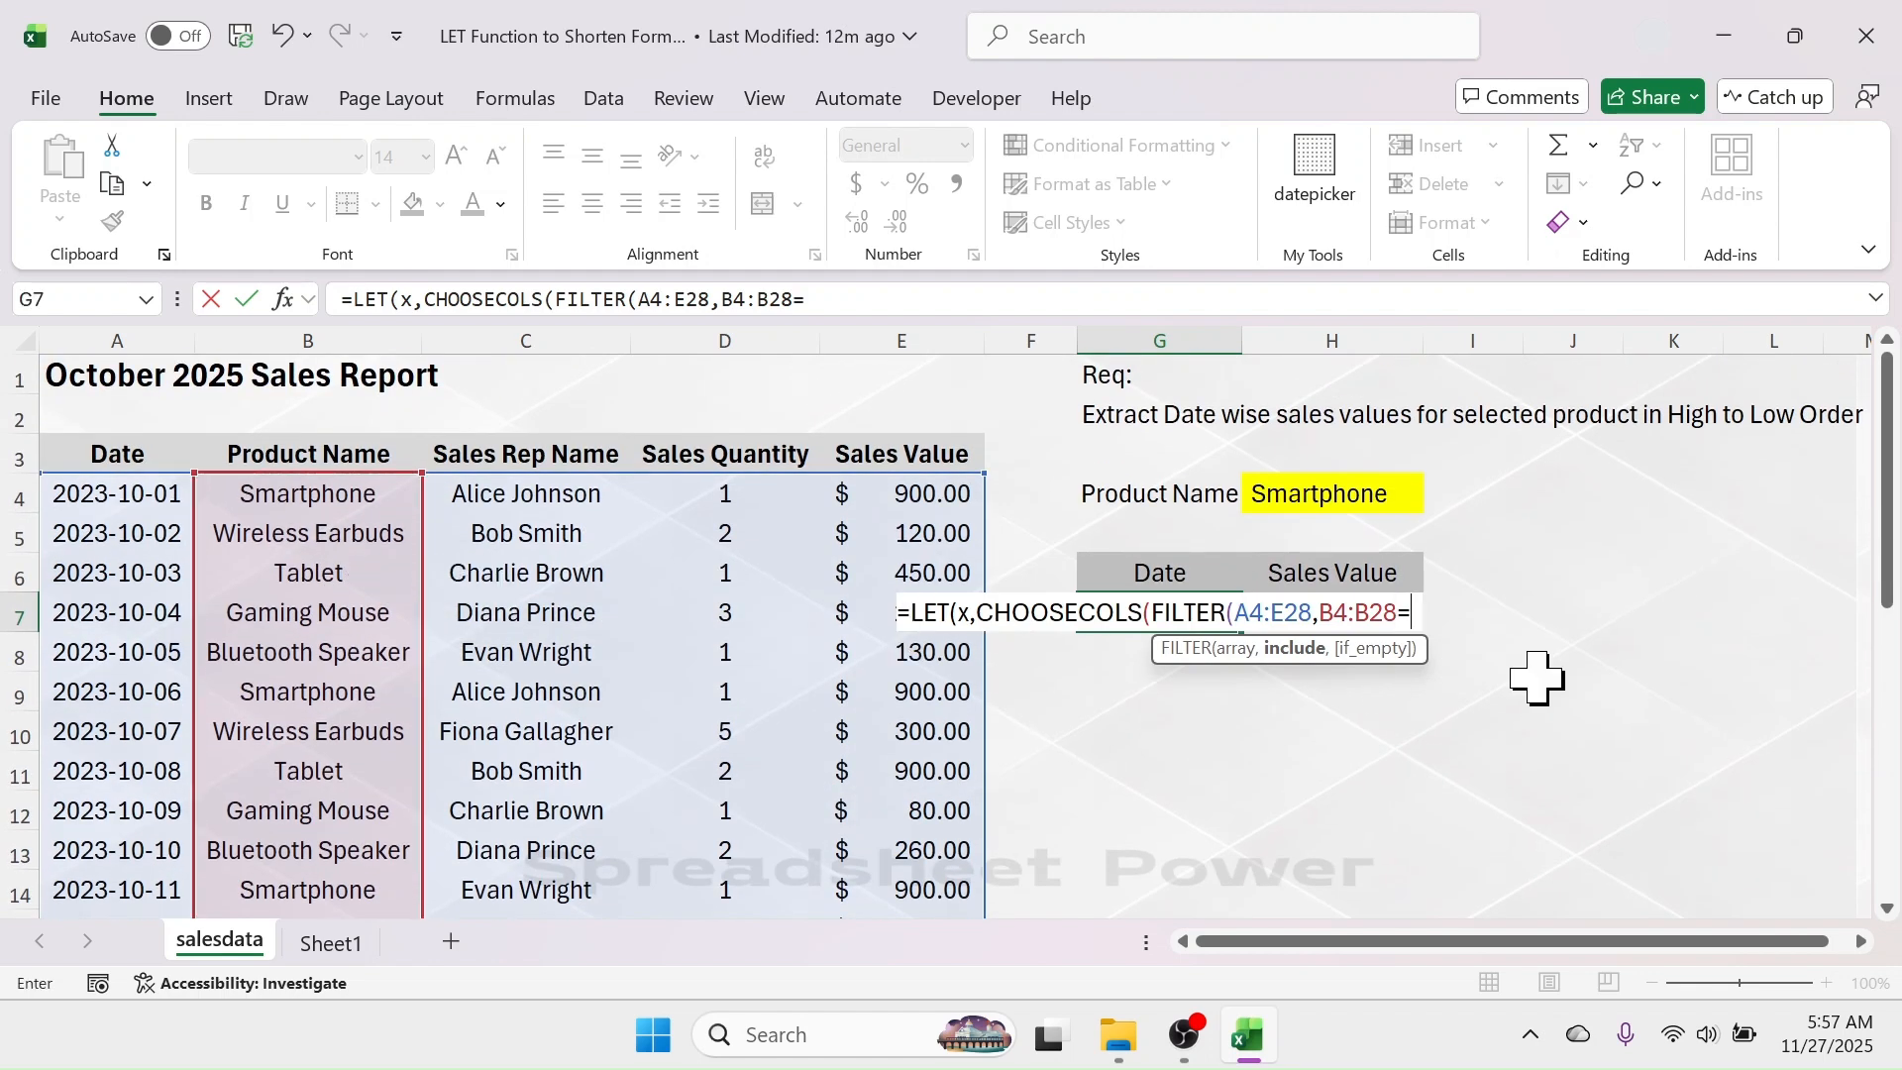
click(1312, 493)
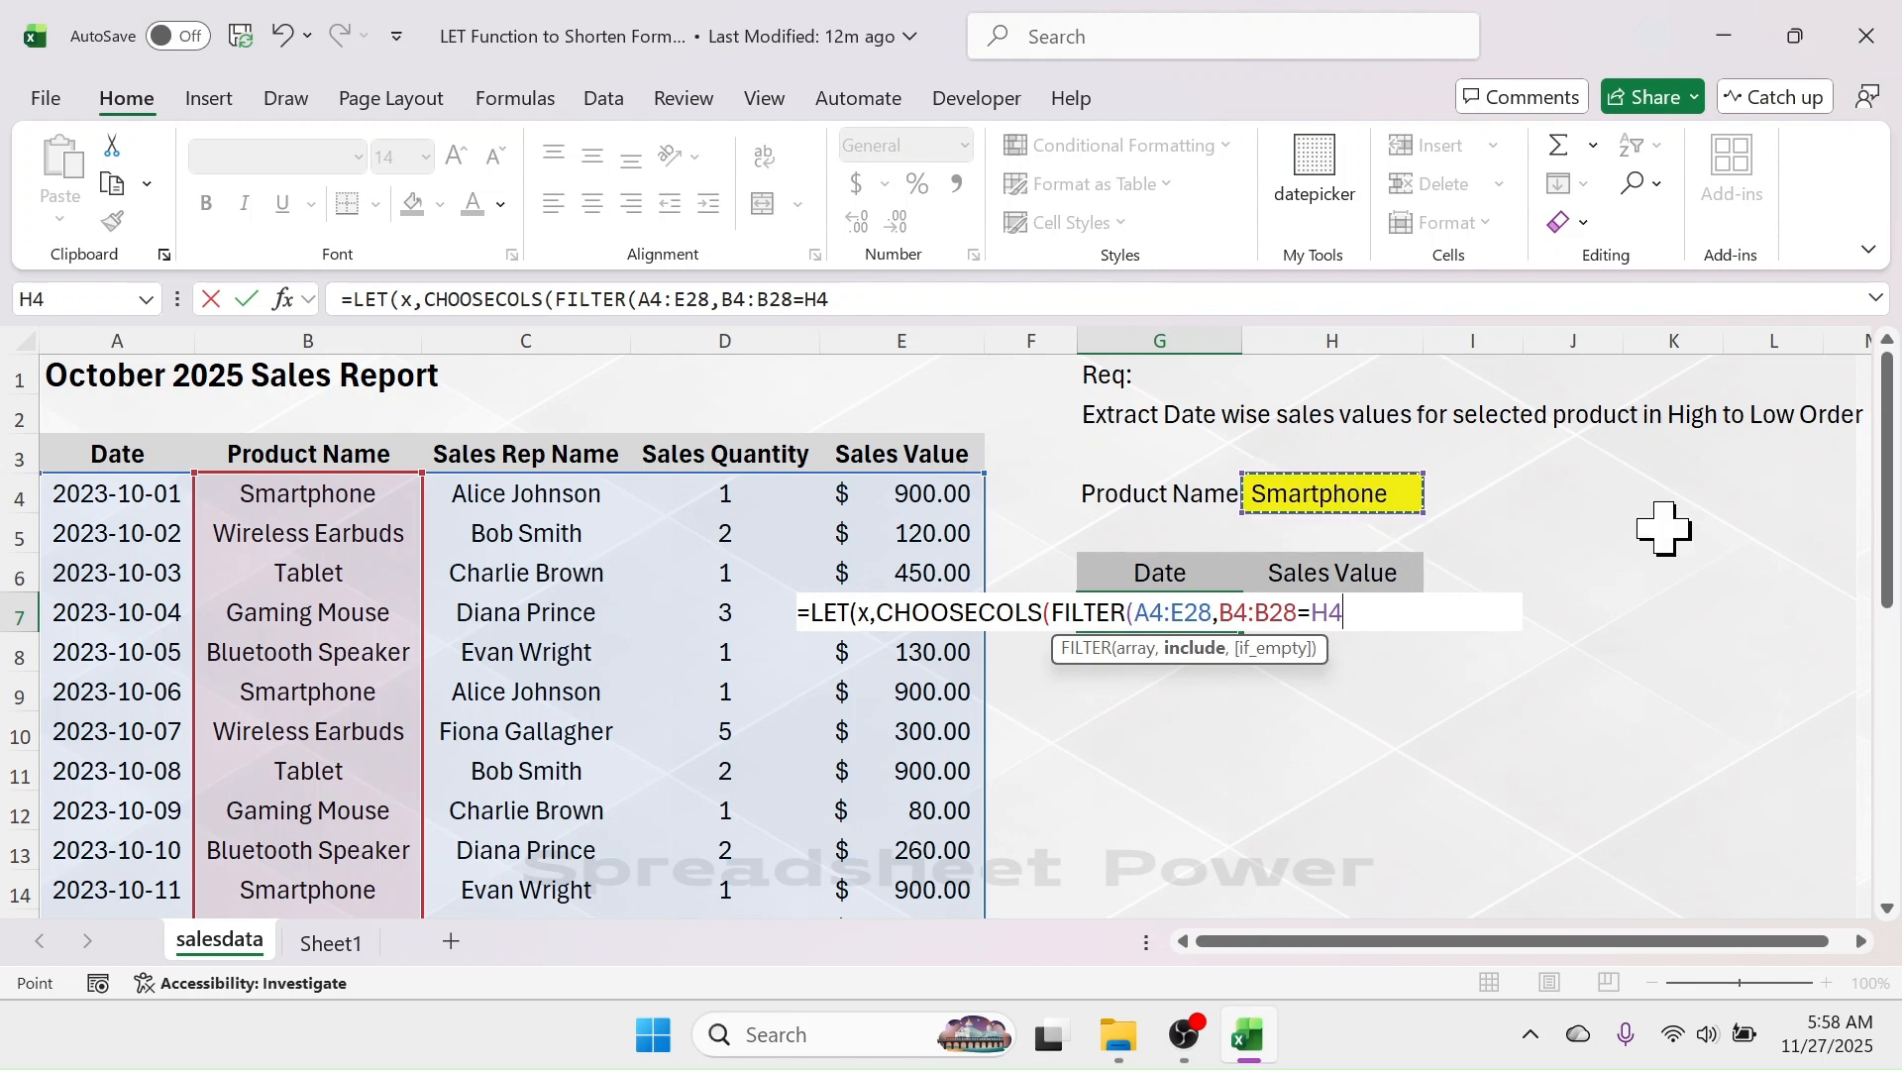
text(,"not found)
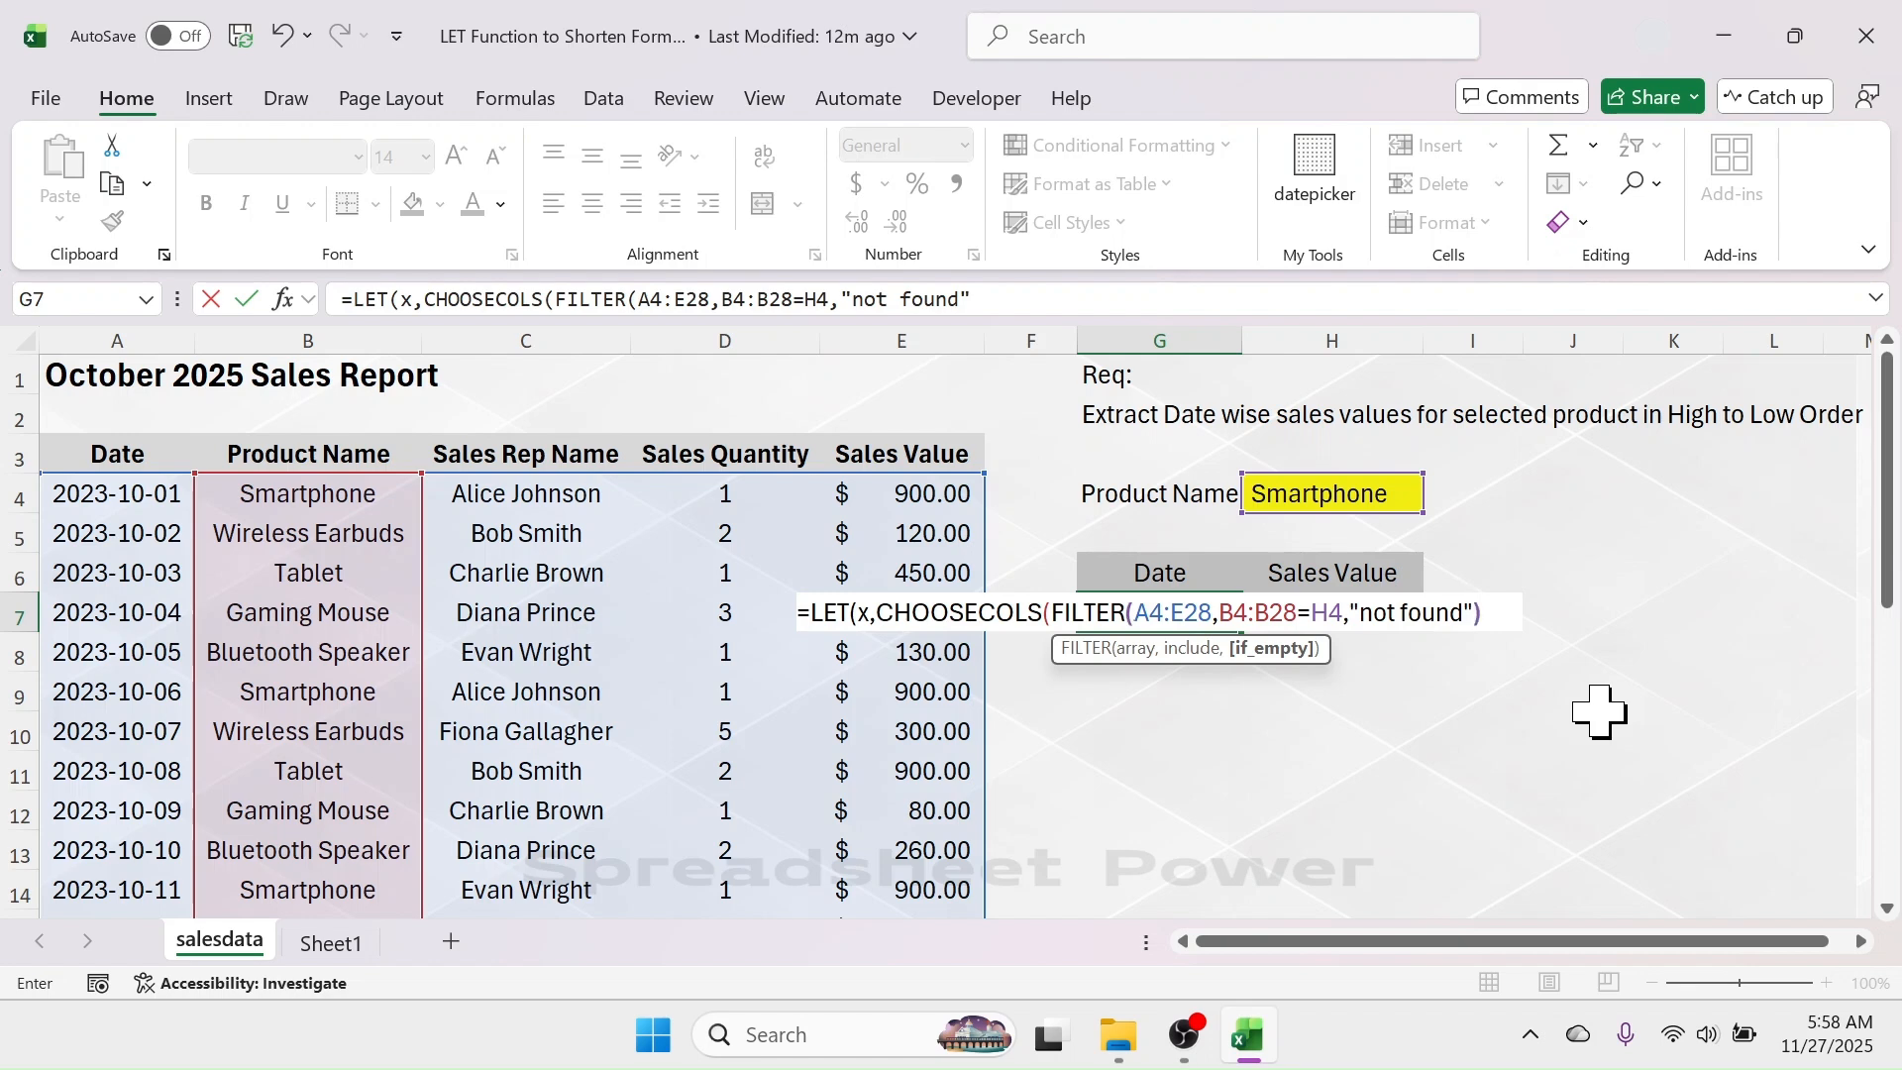
text())
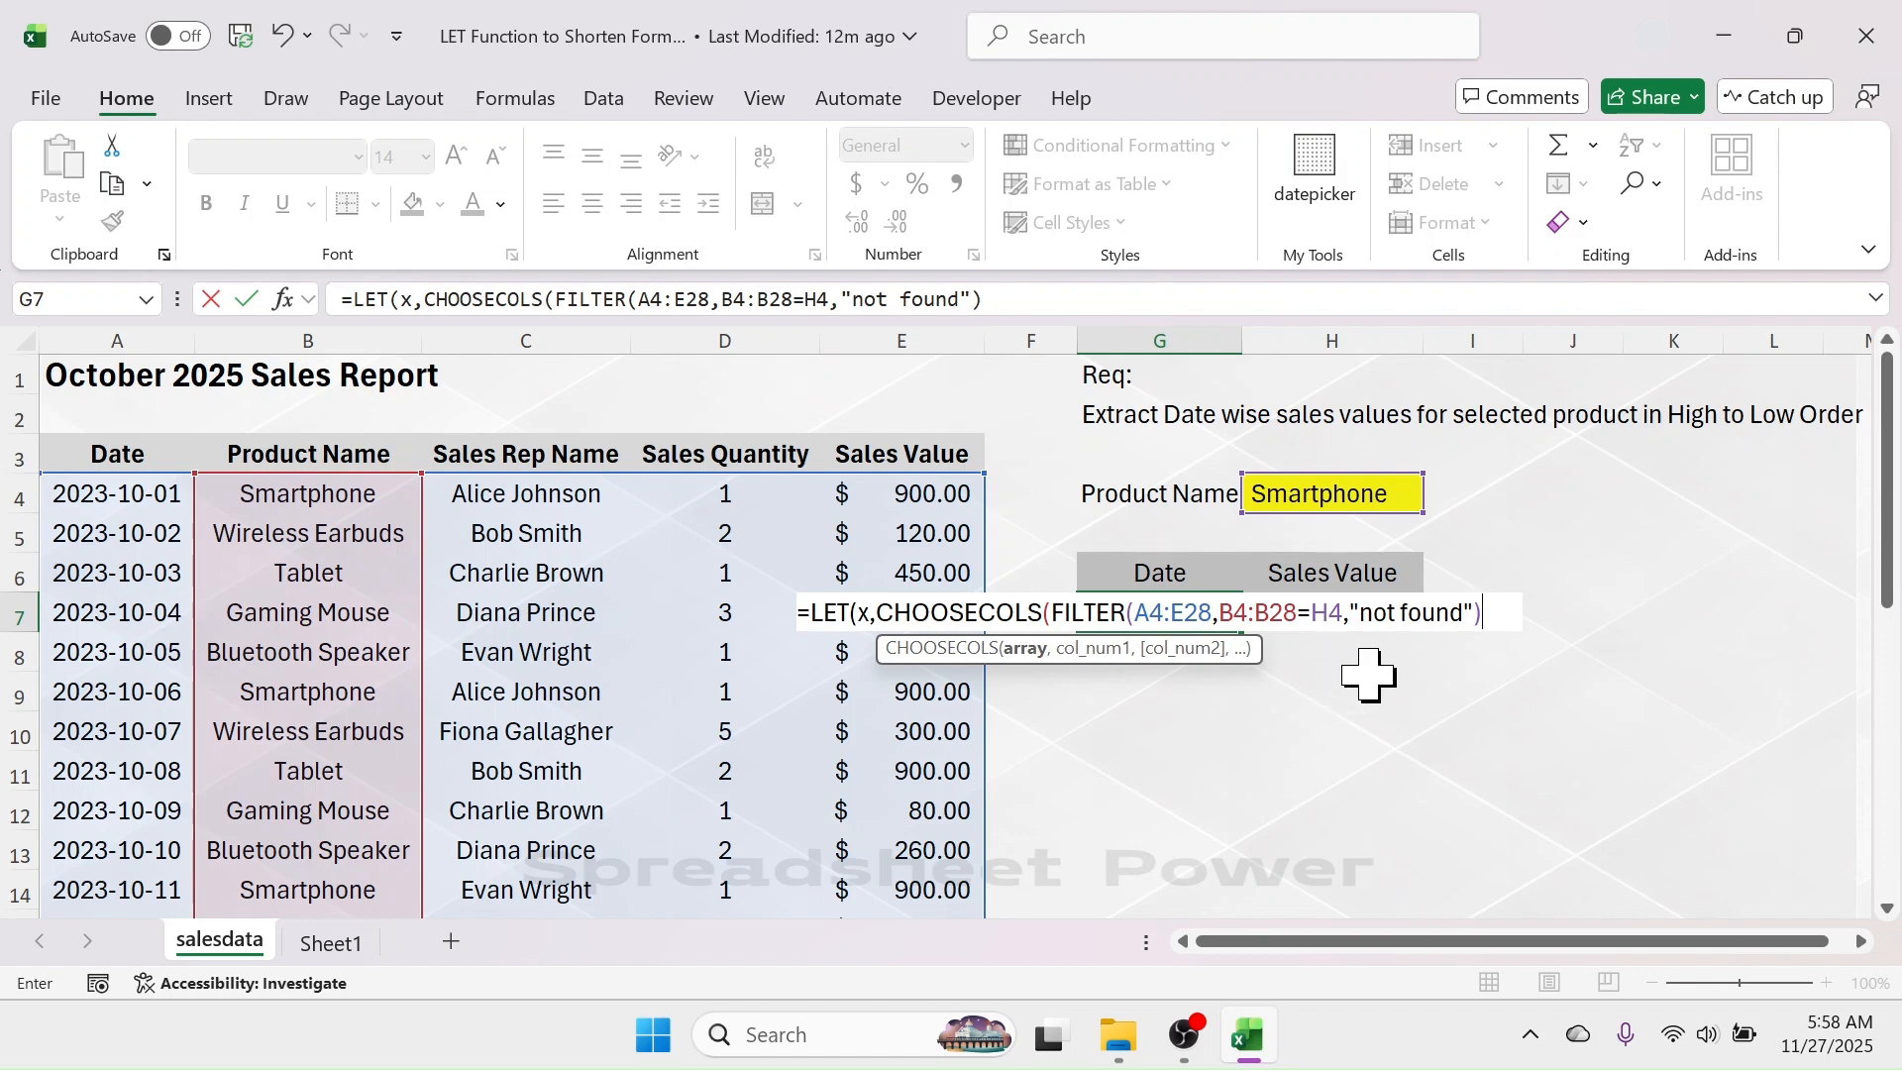
- Have CHOOSECOLS return columns 1 and 5 of the filtered data, and close the function
text(,)
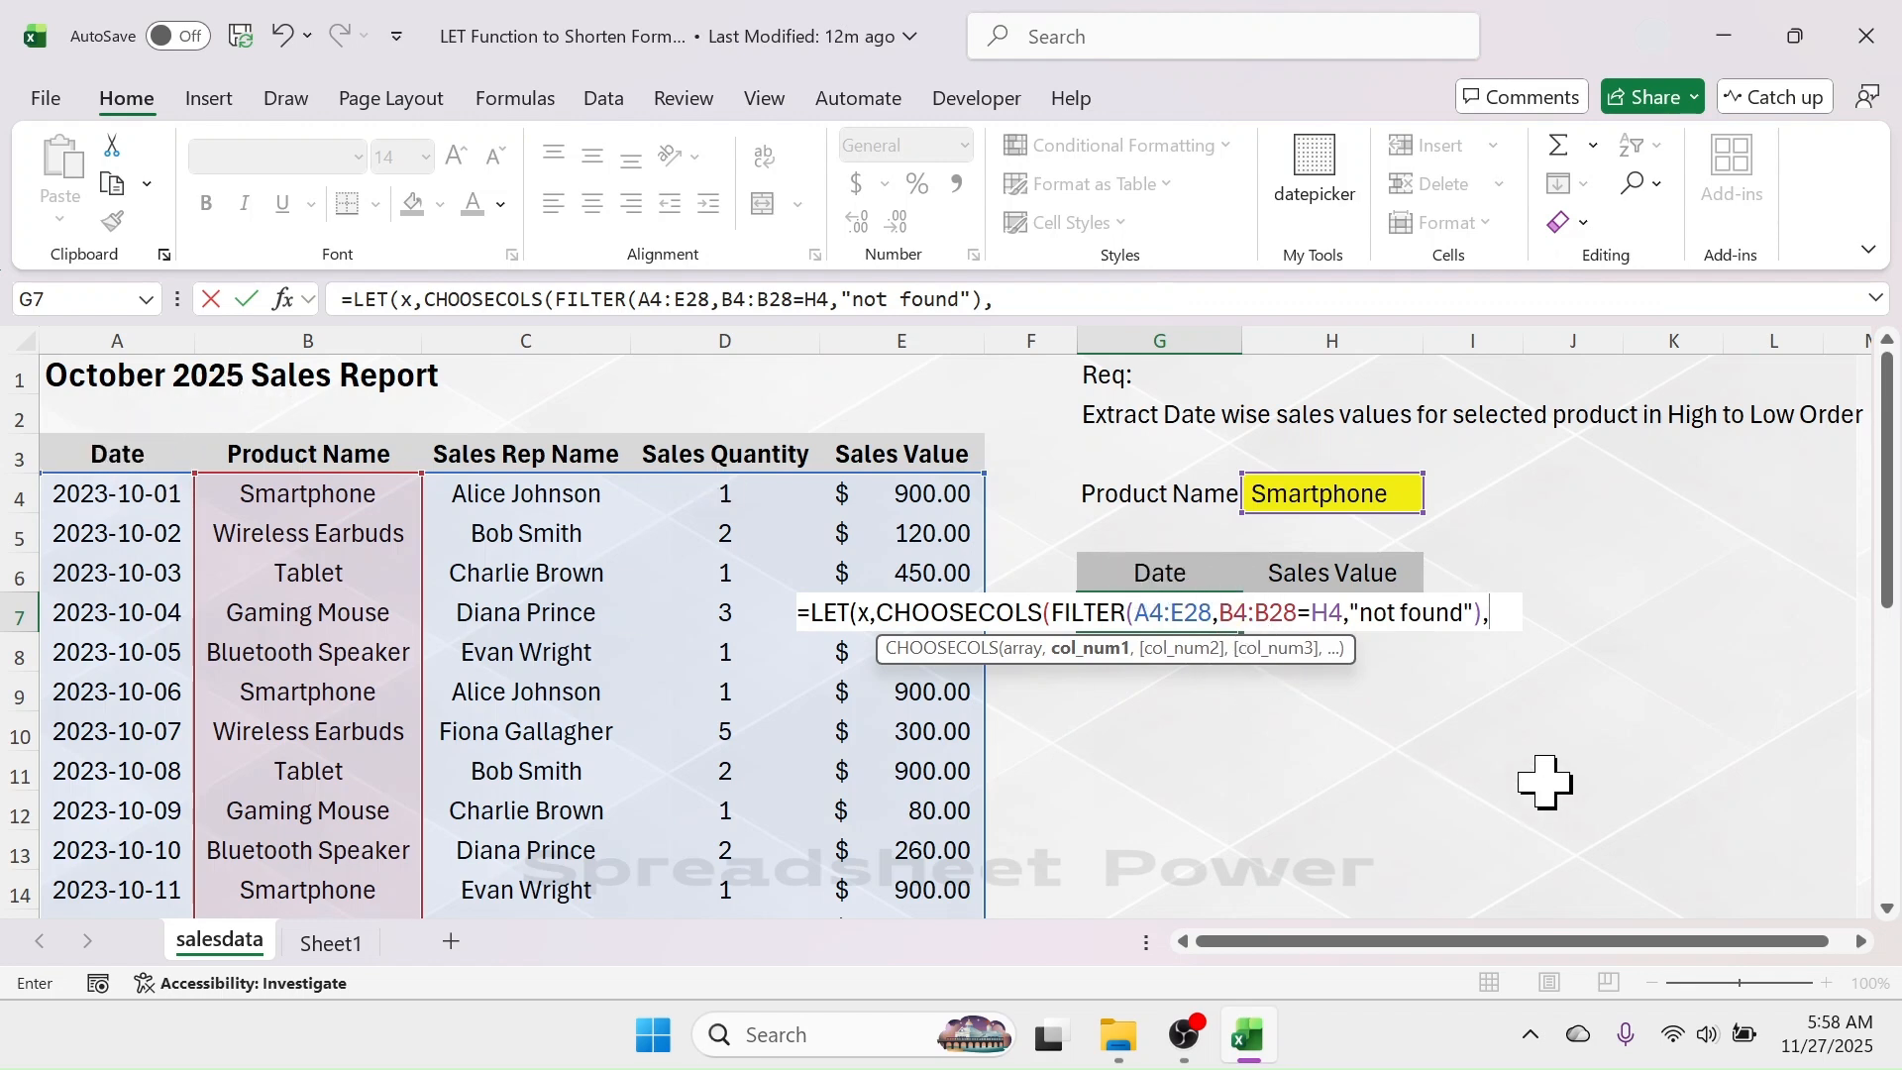
text(1,)
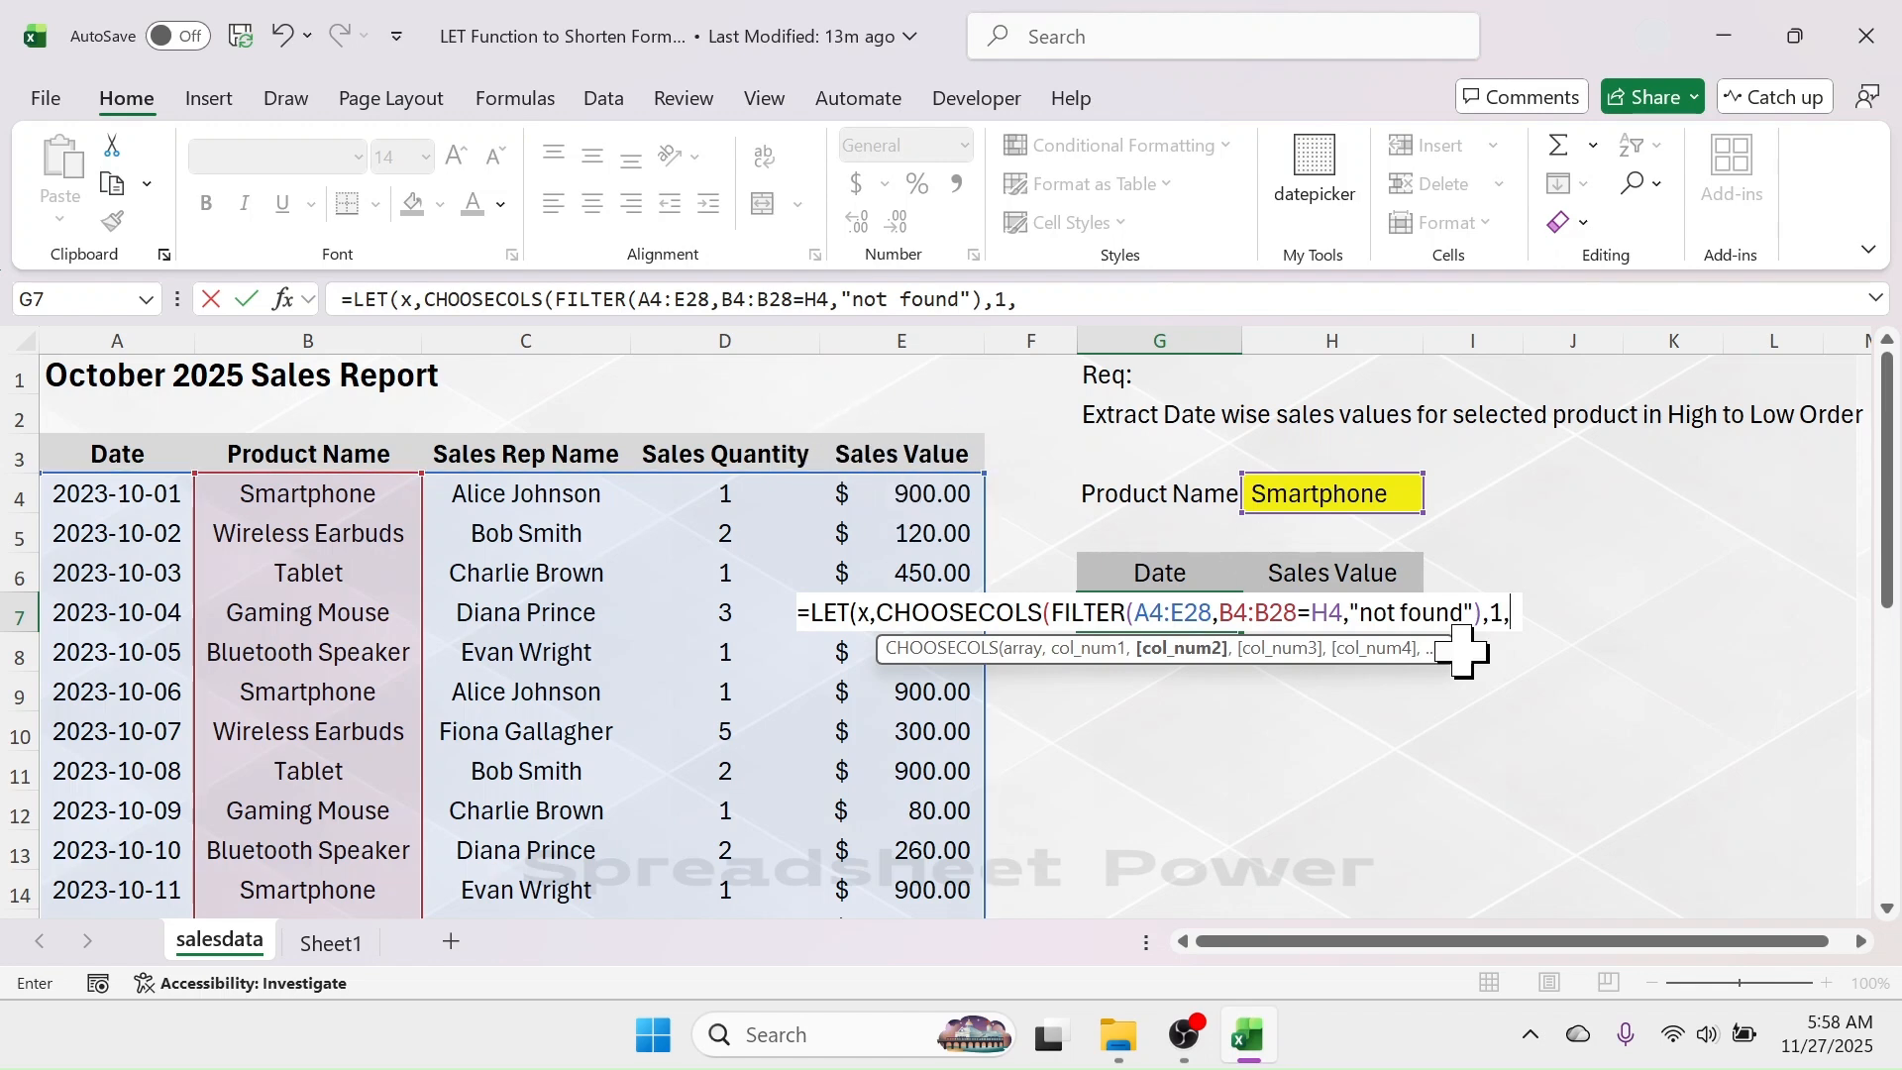
text(5)
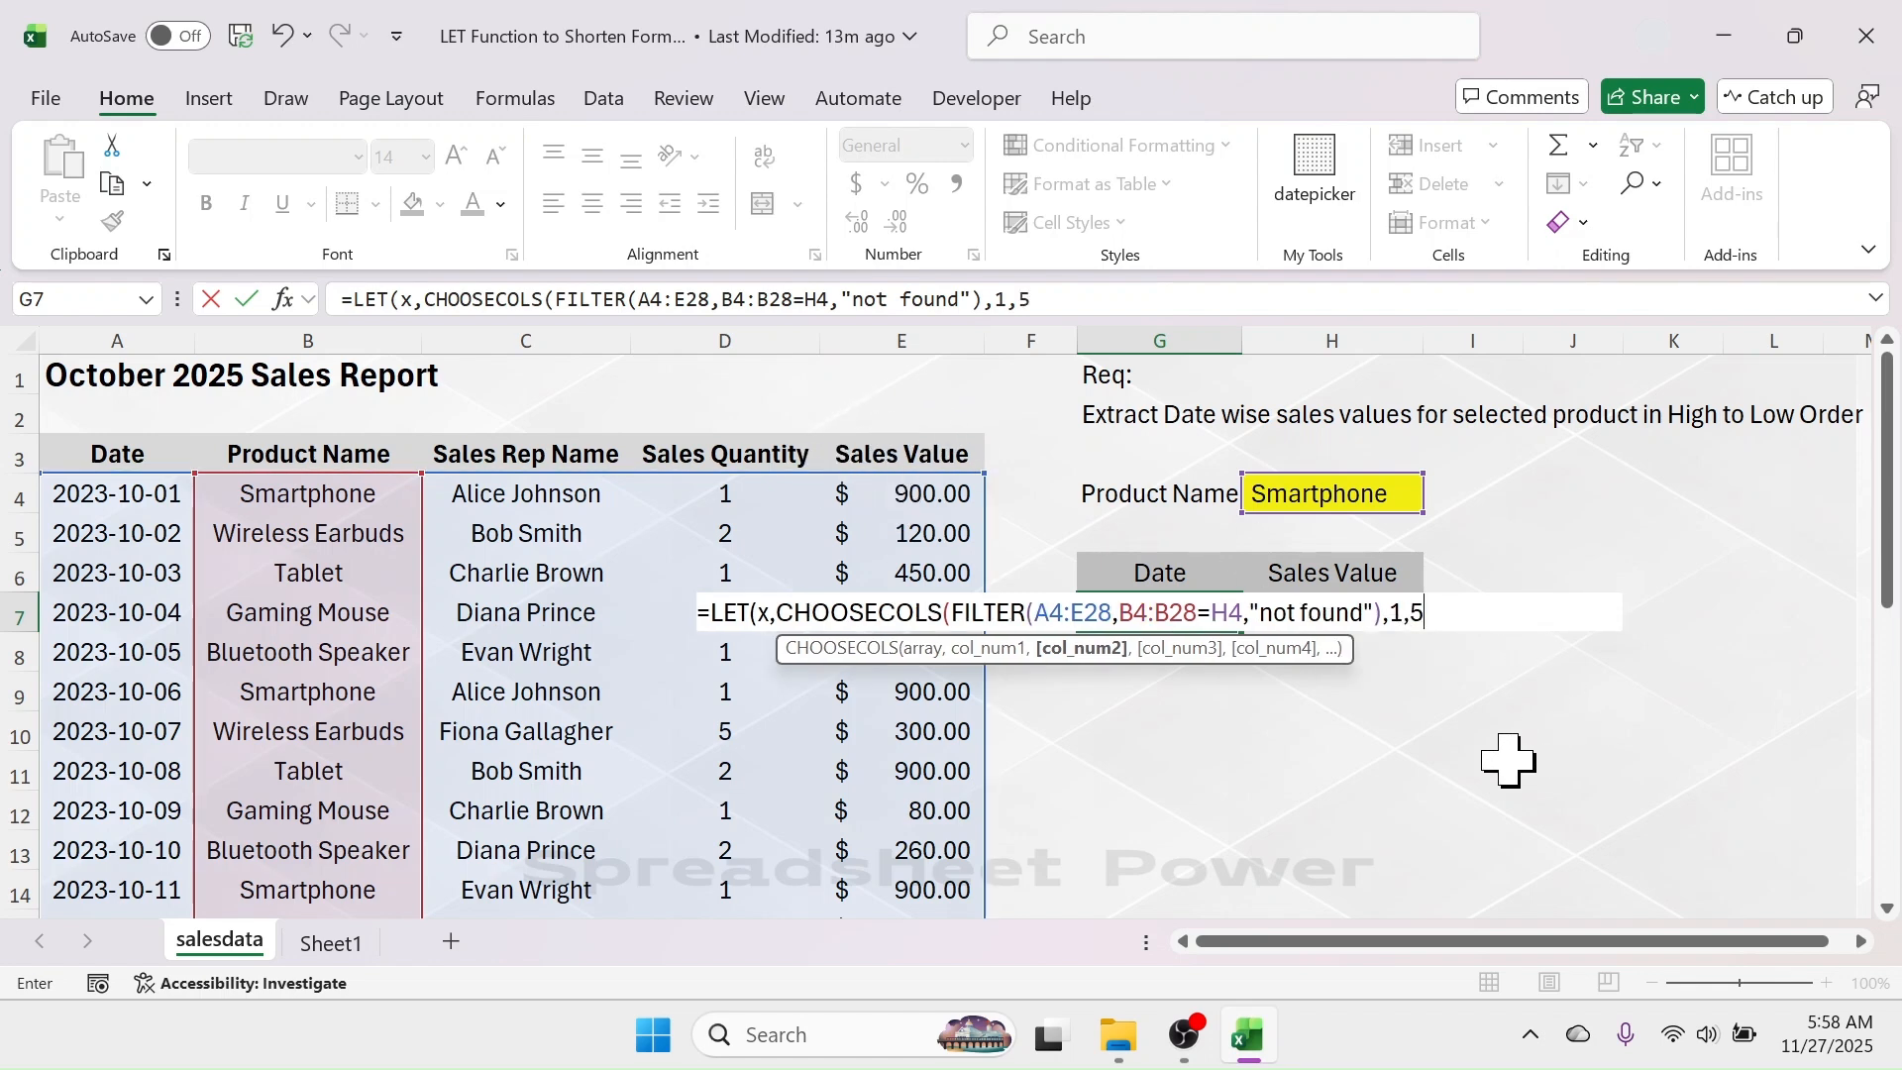
text())
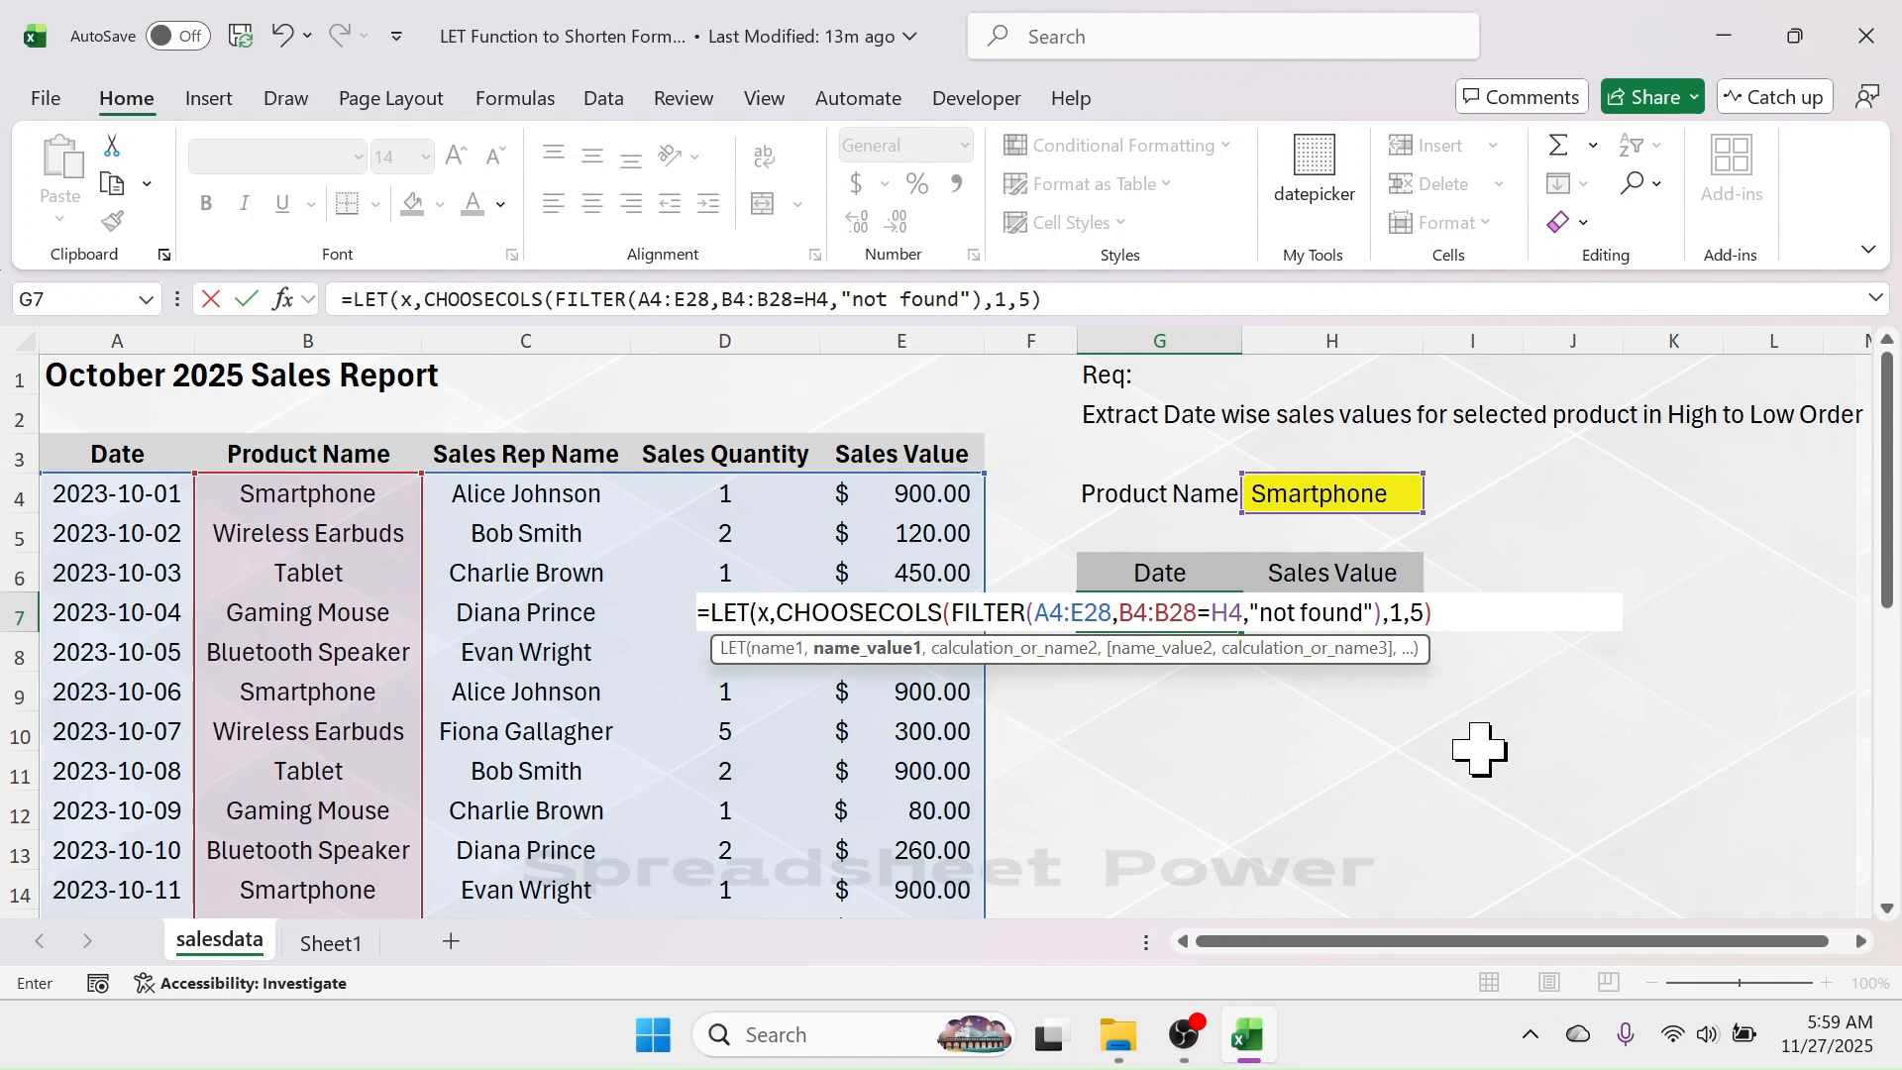
- Add SORTBY as the LET calculation after the value of x, with x as its array argument
text(,)
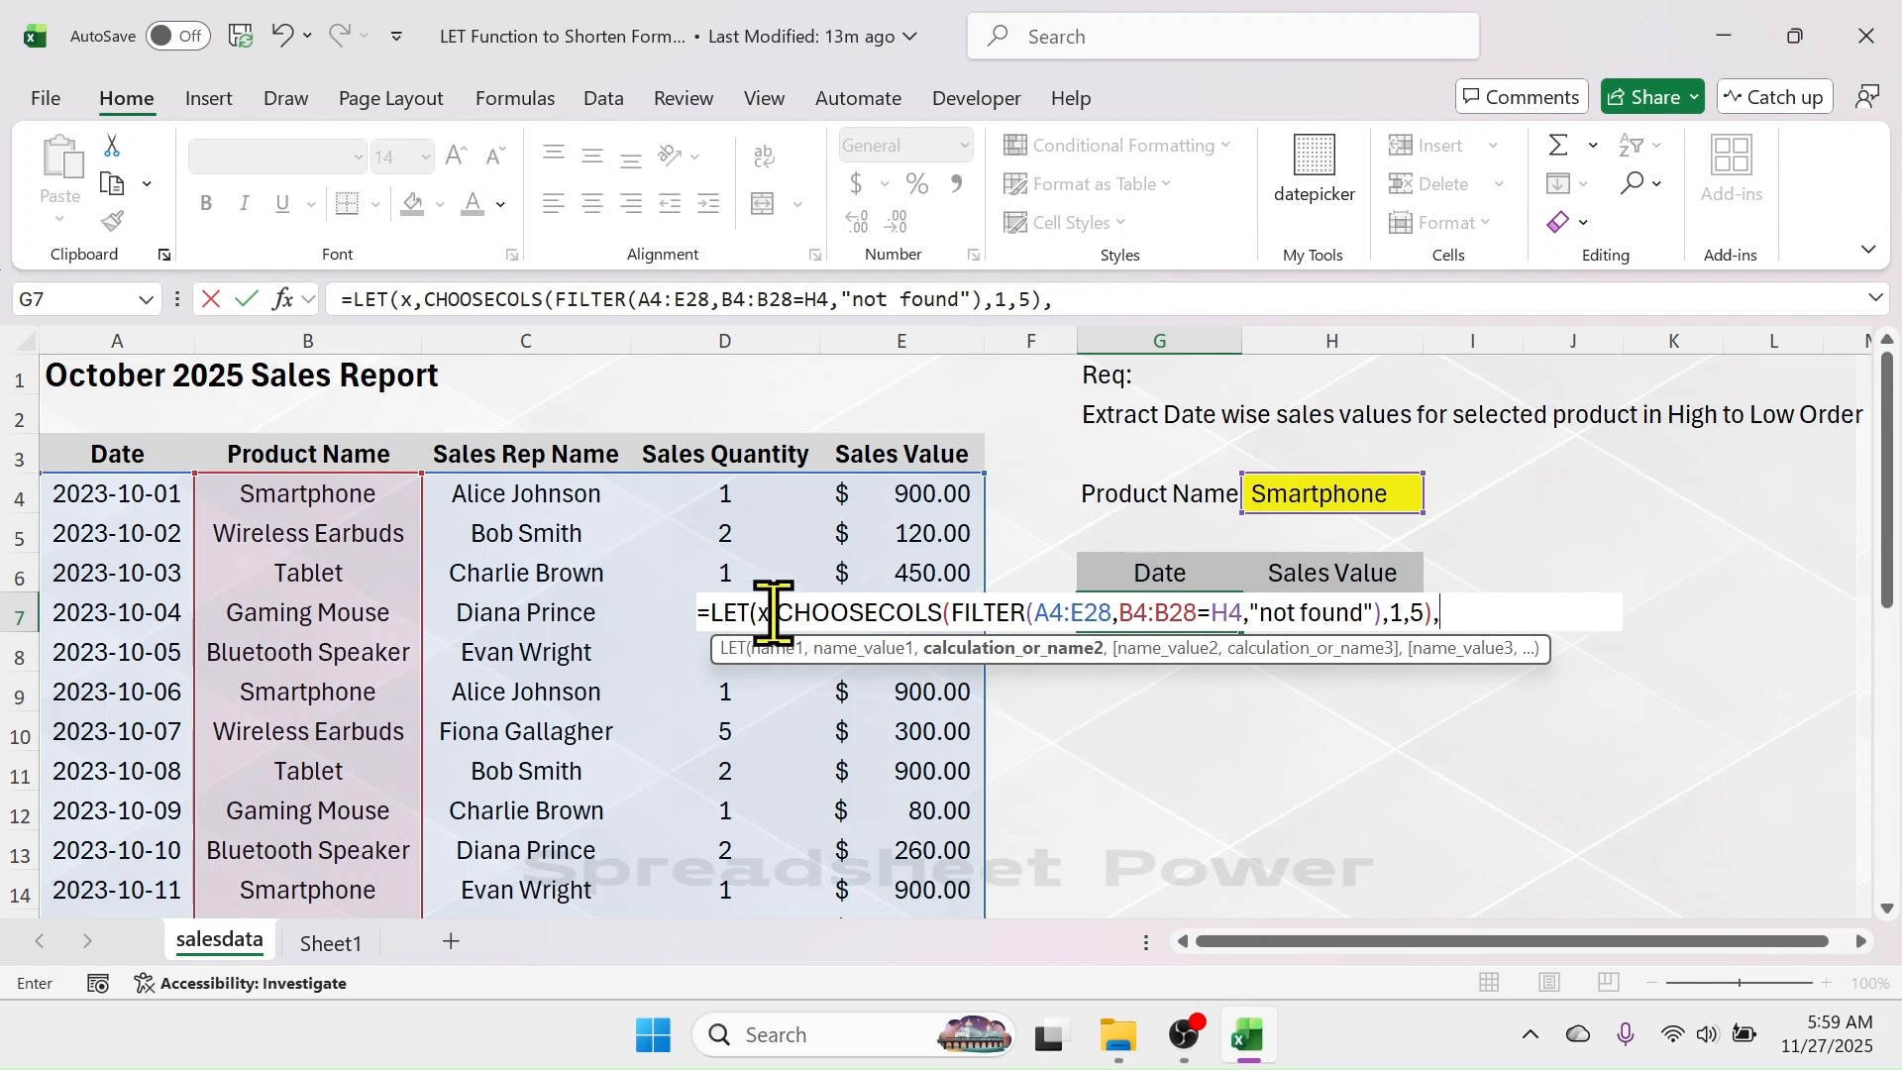
click(1474, 611)
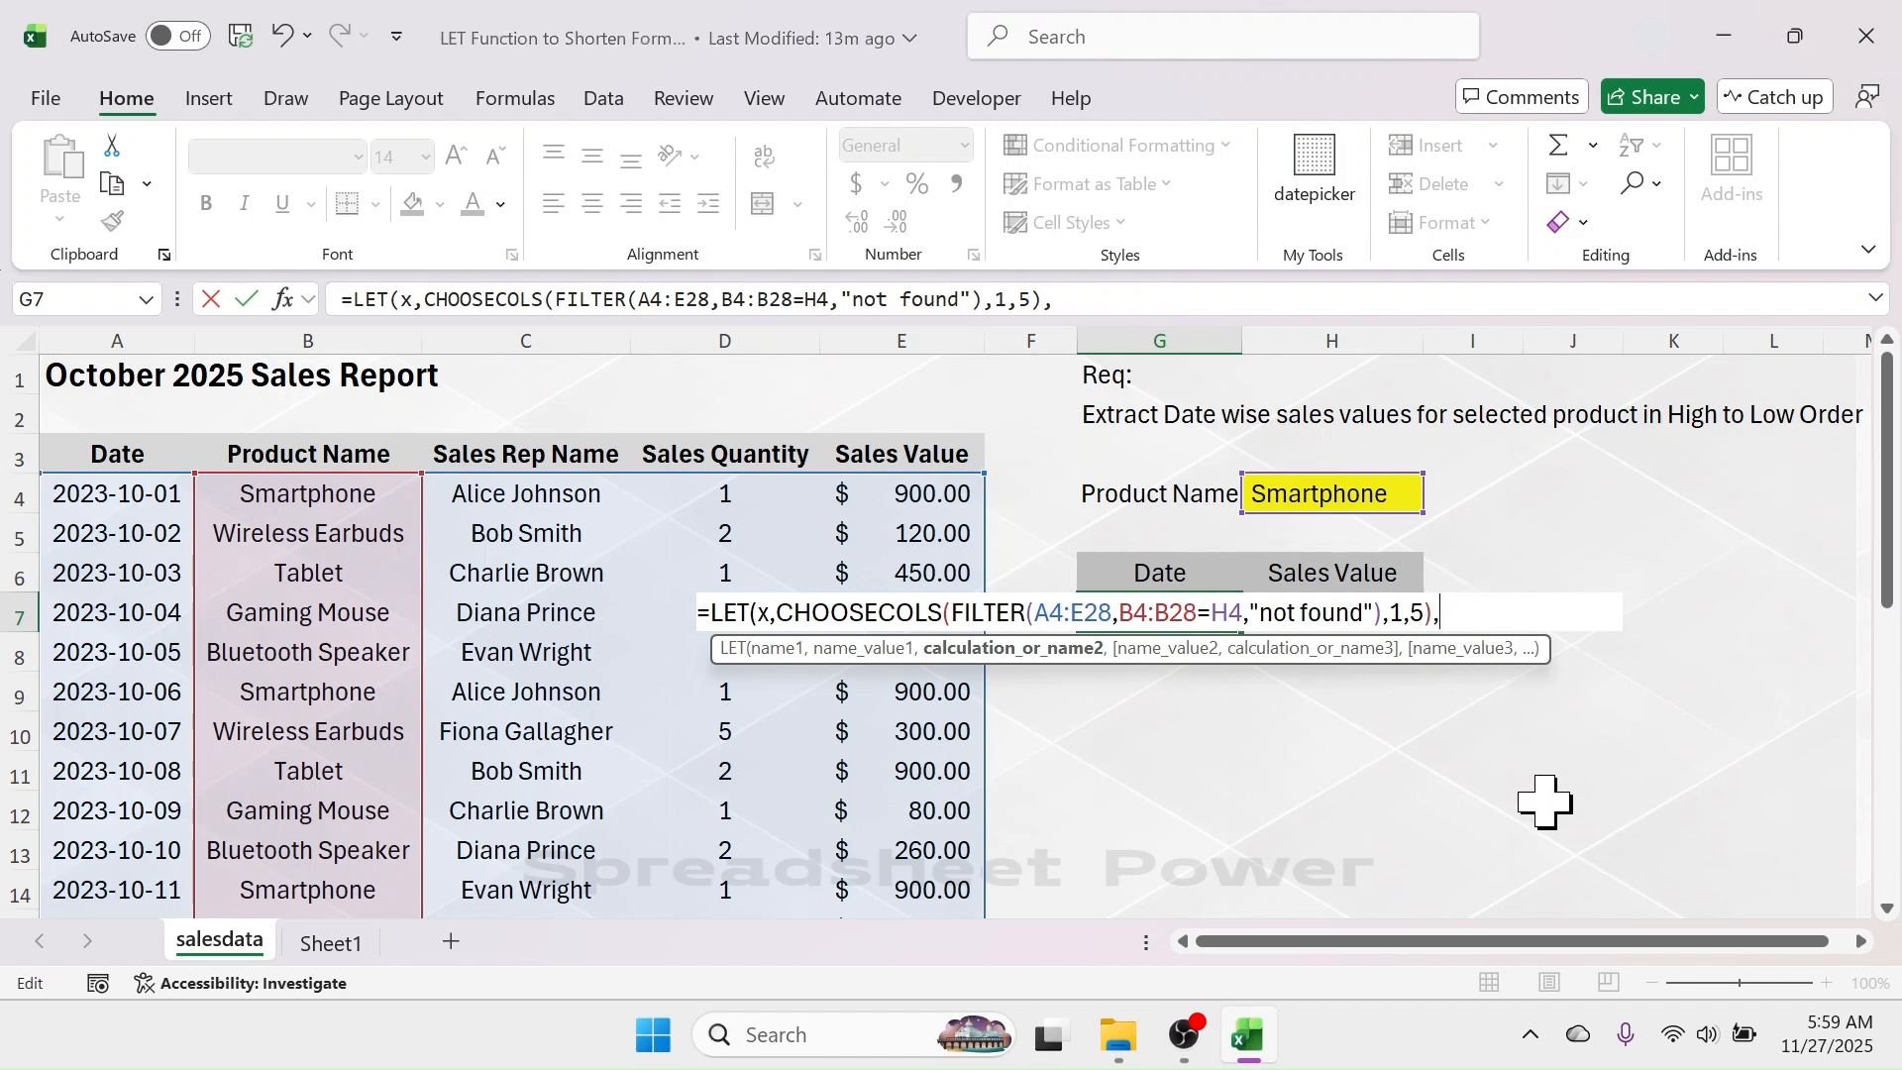
text(SORTBY)
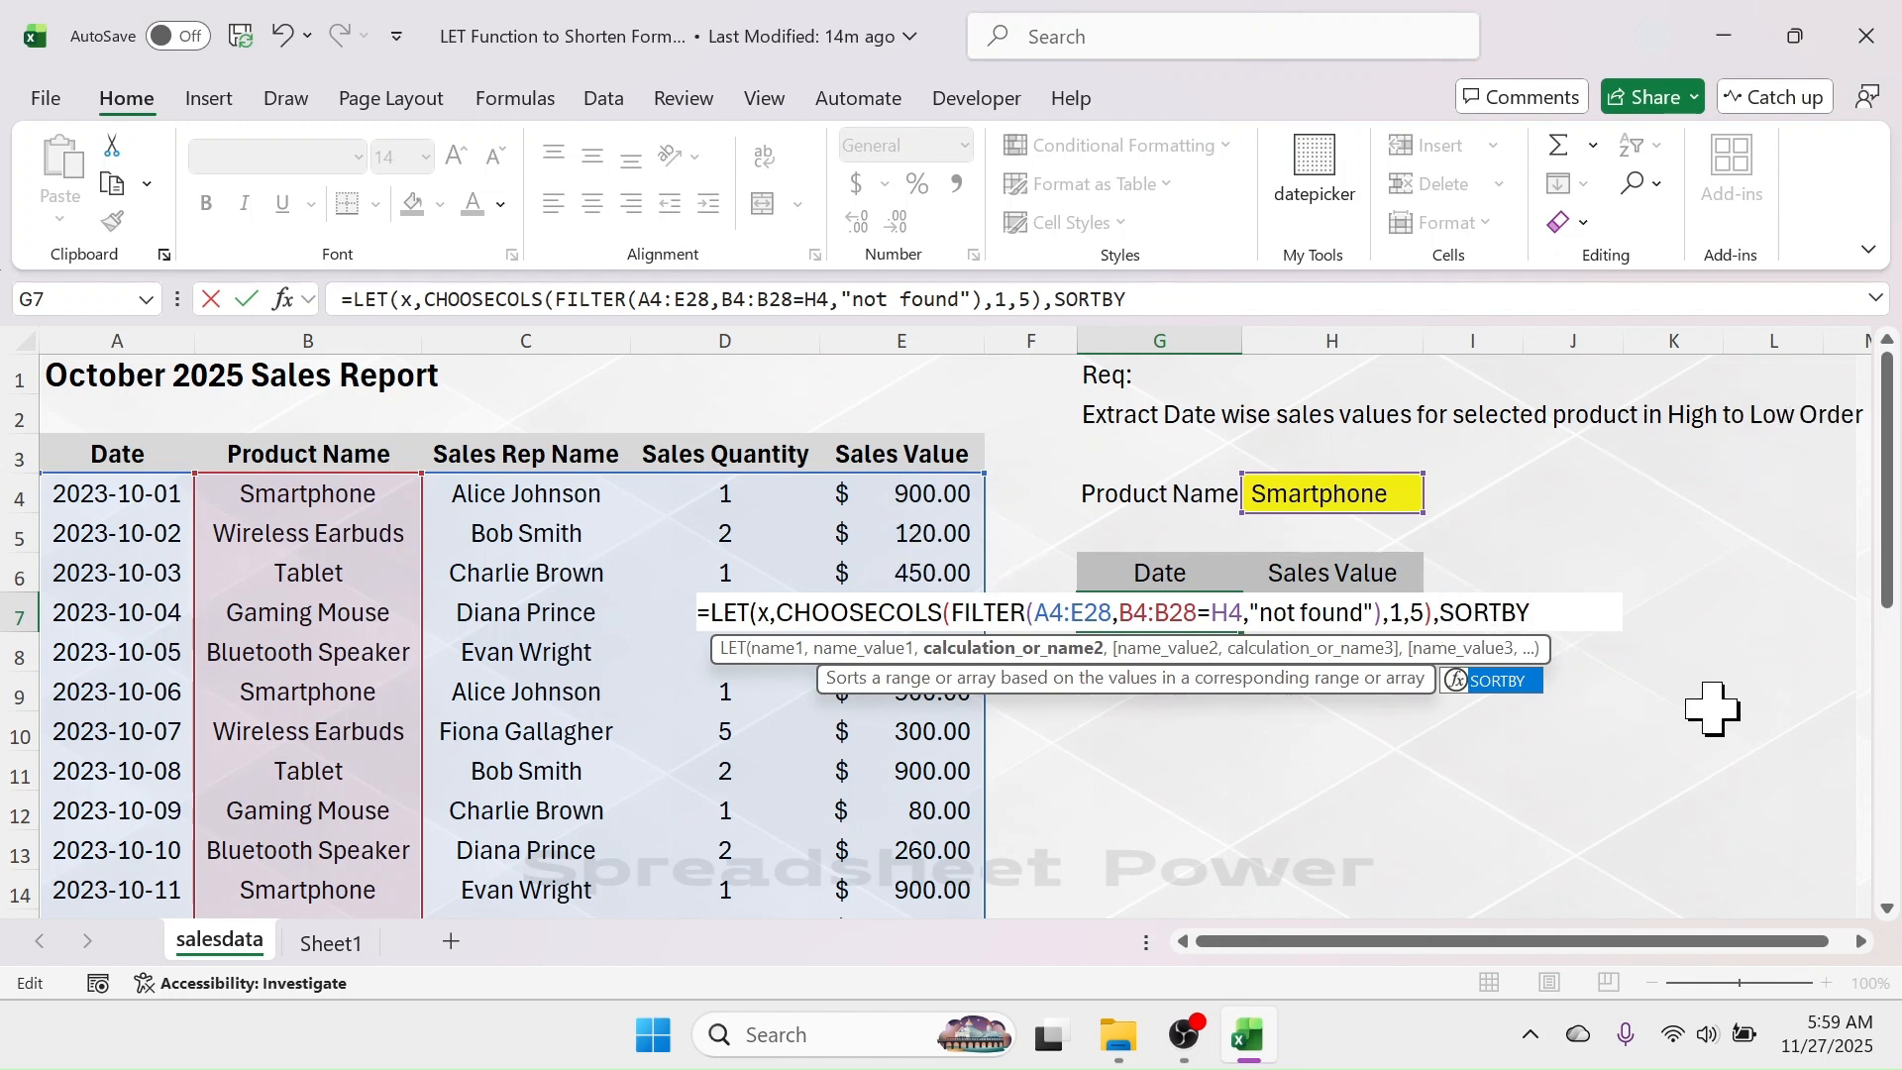
text(()
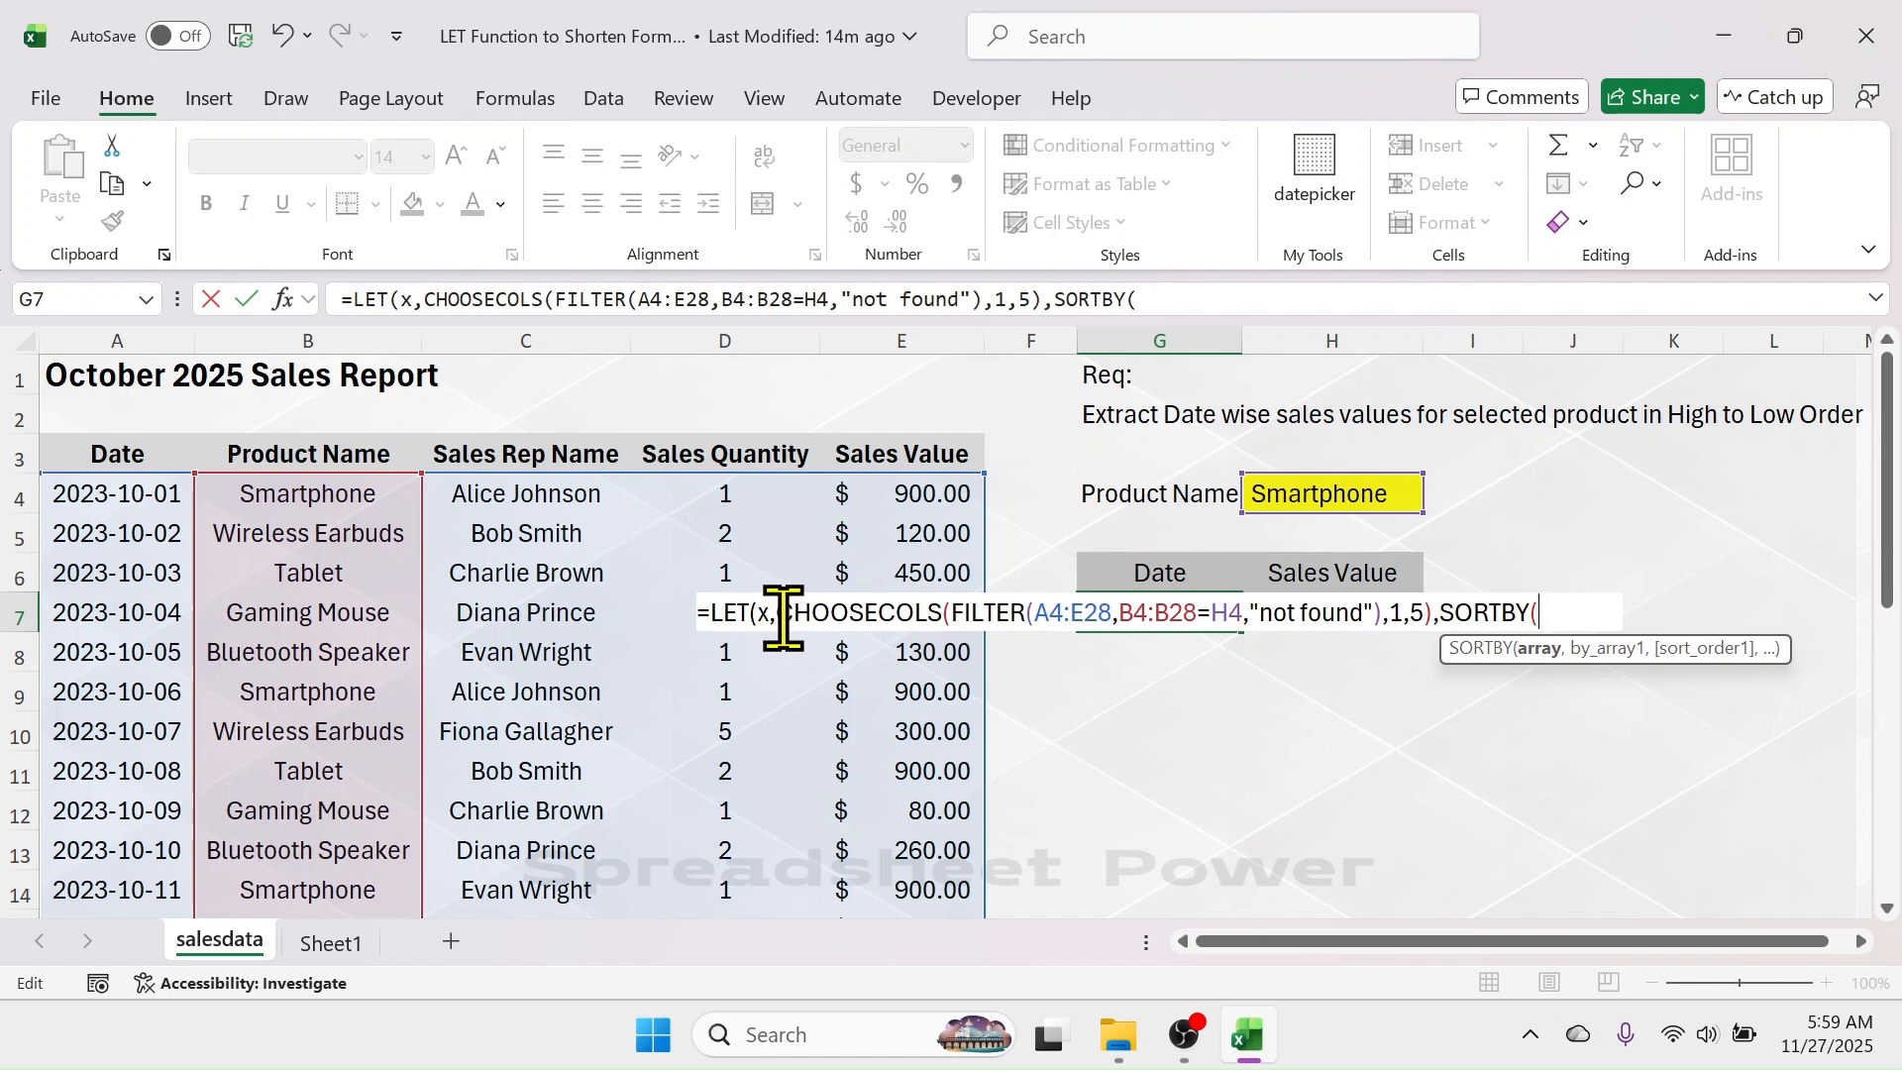
drag(783, 615, 1433, 616)
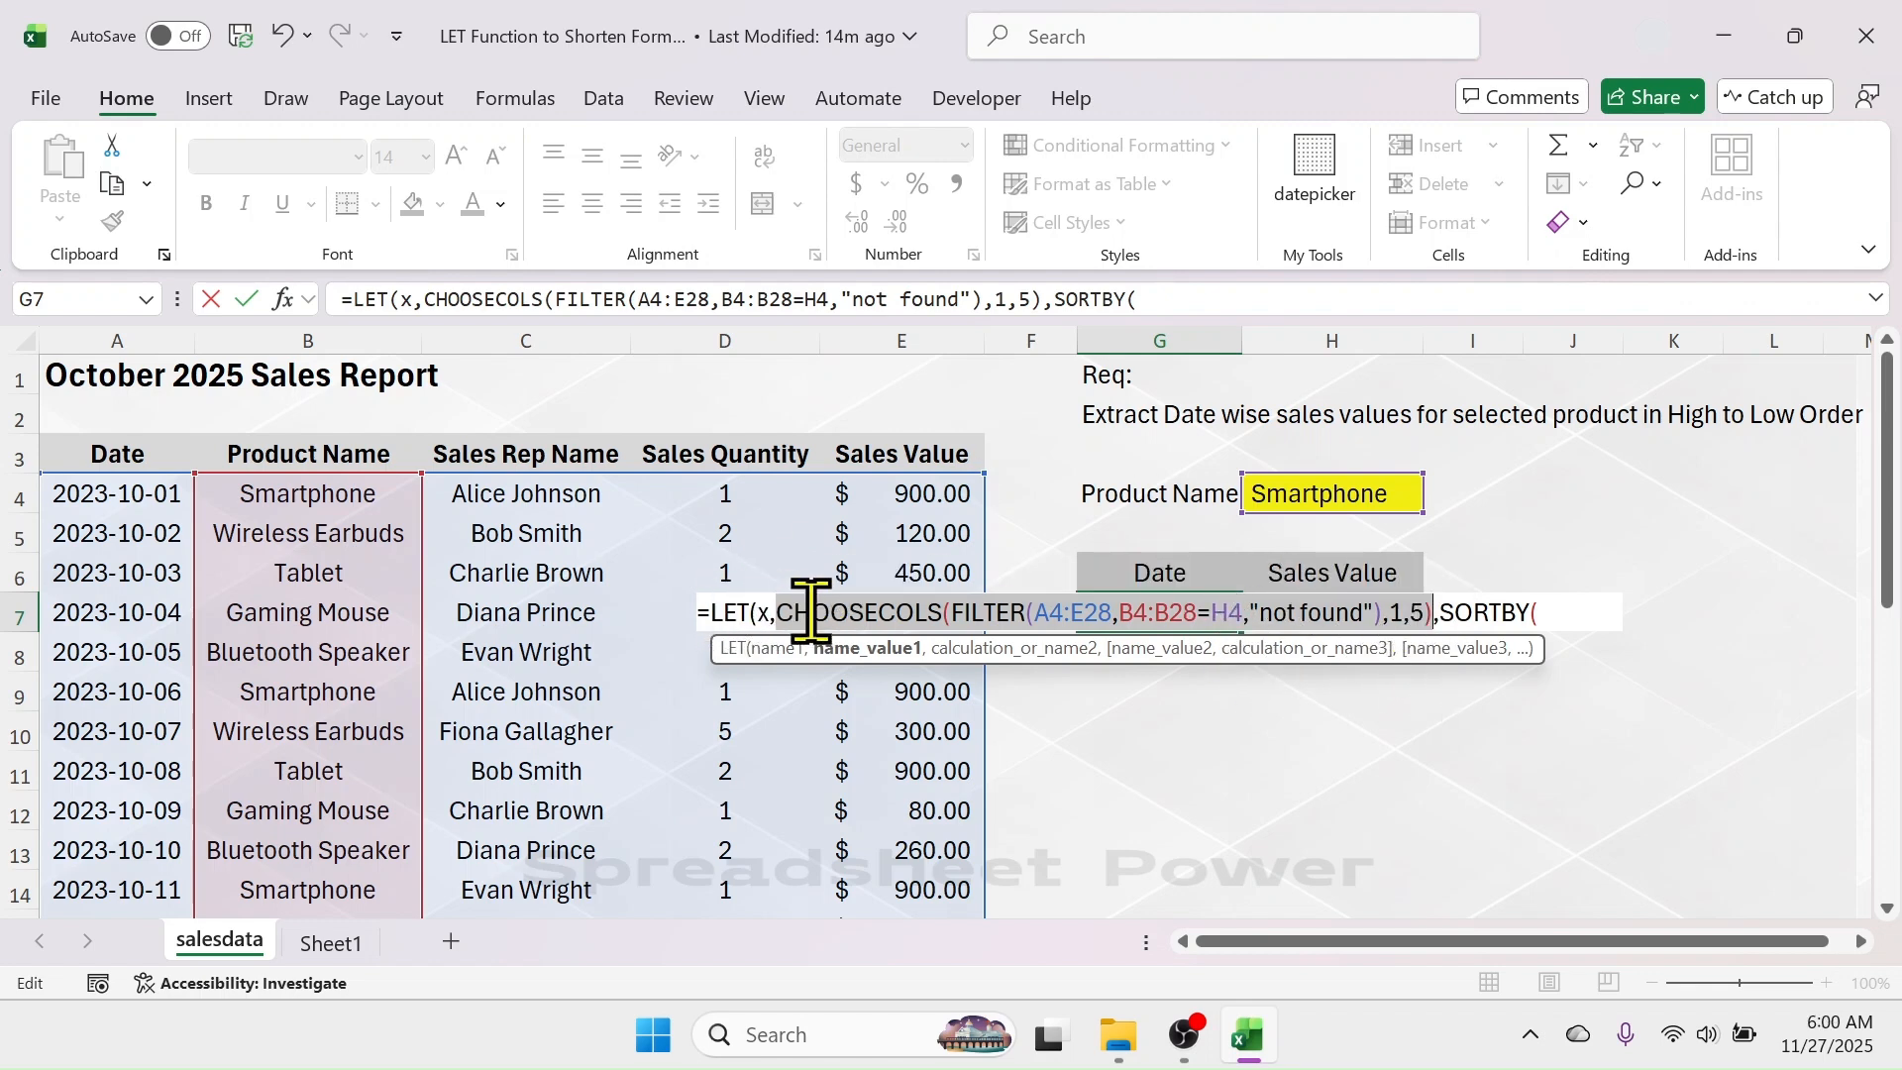
click(1553, 615)
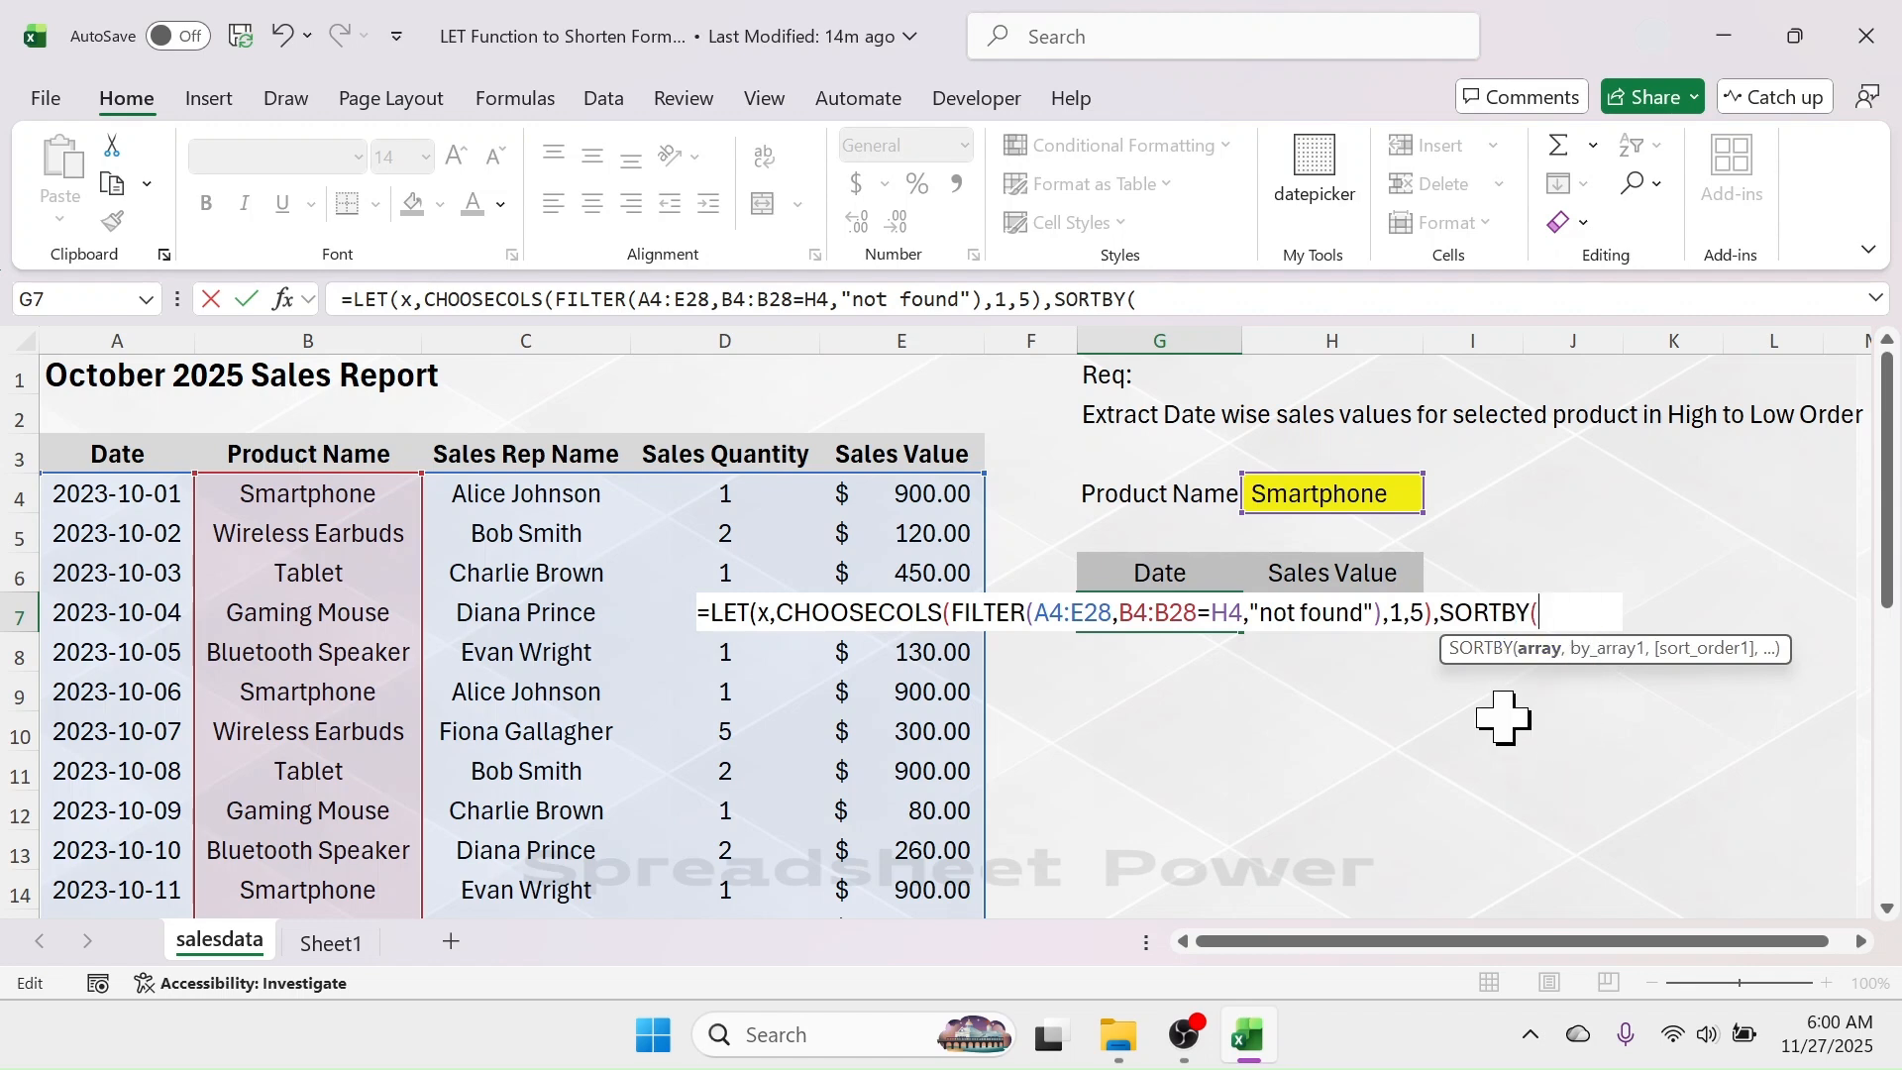
text(x)
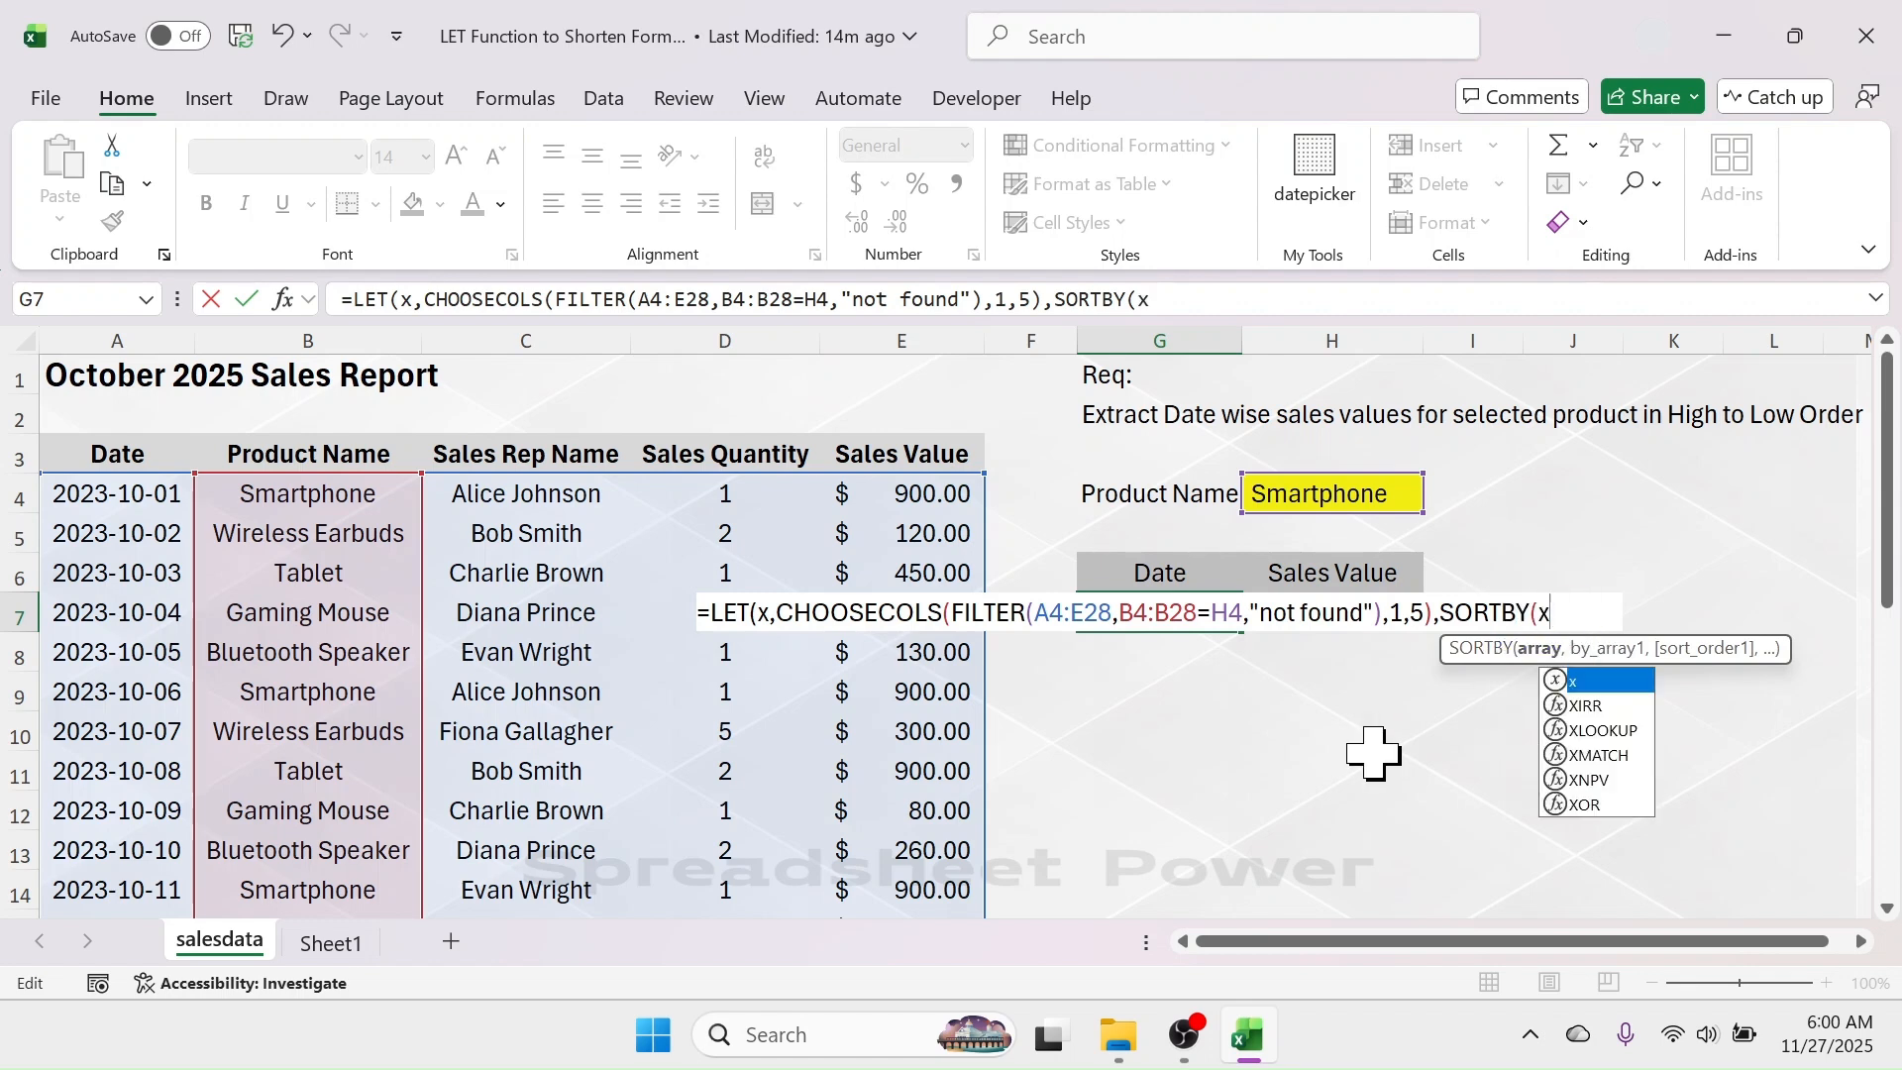
text(,)
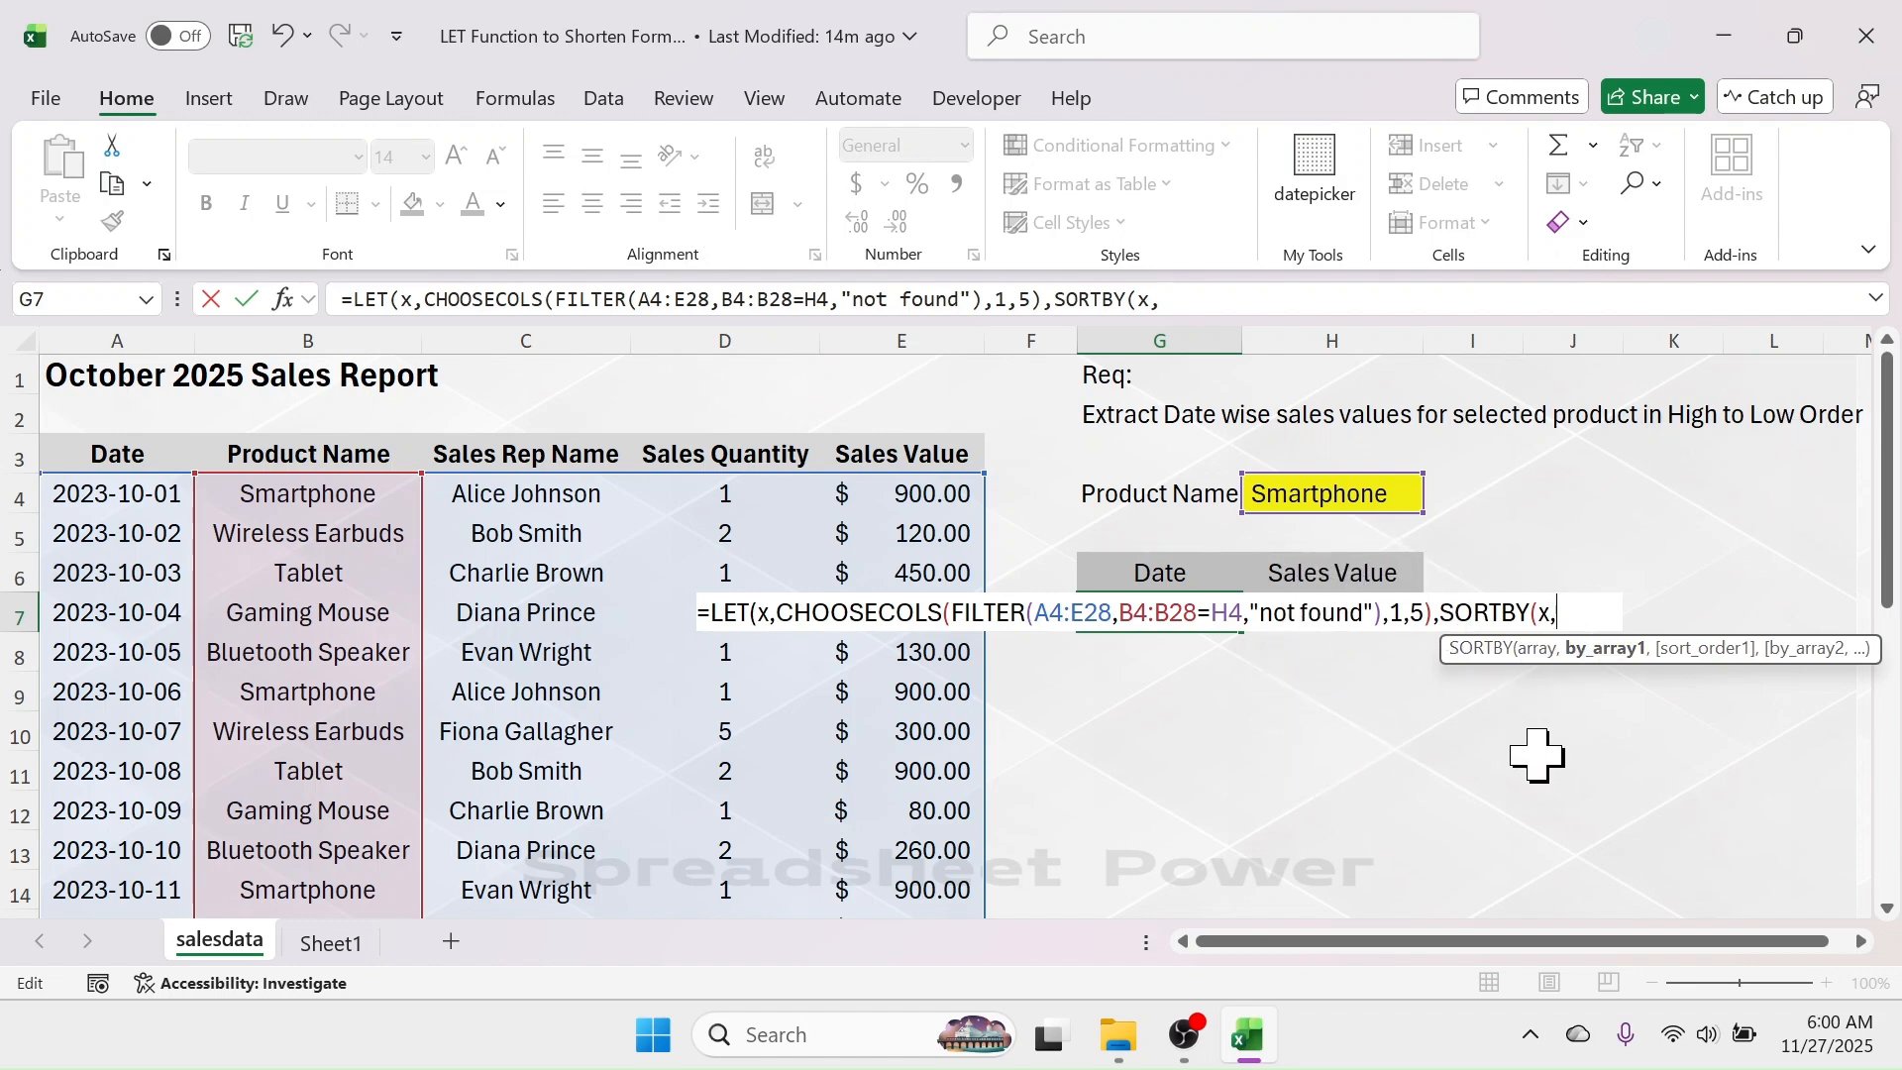
- Set SORTBY's by_array argument to INDEX(x,,2), leaving the row number empty and using column 2 of x
text(INDE)
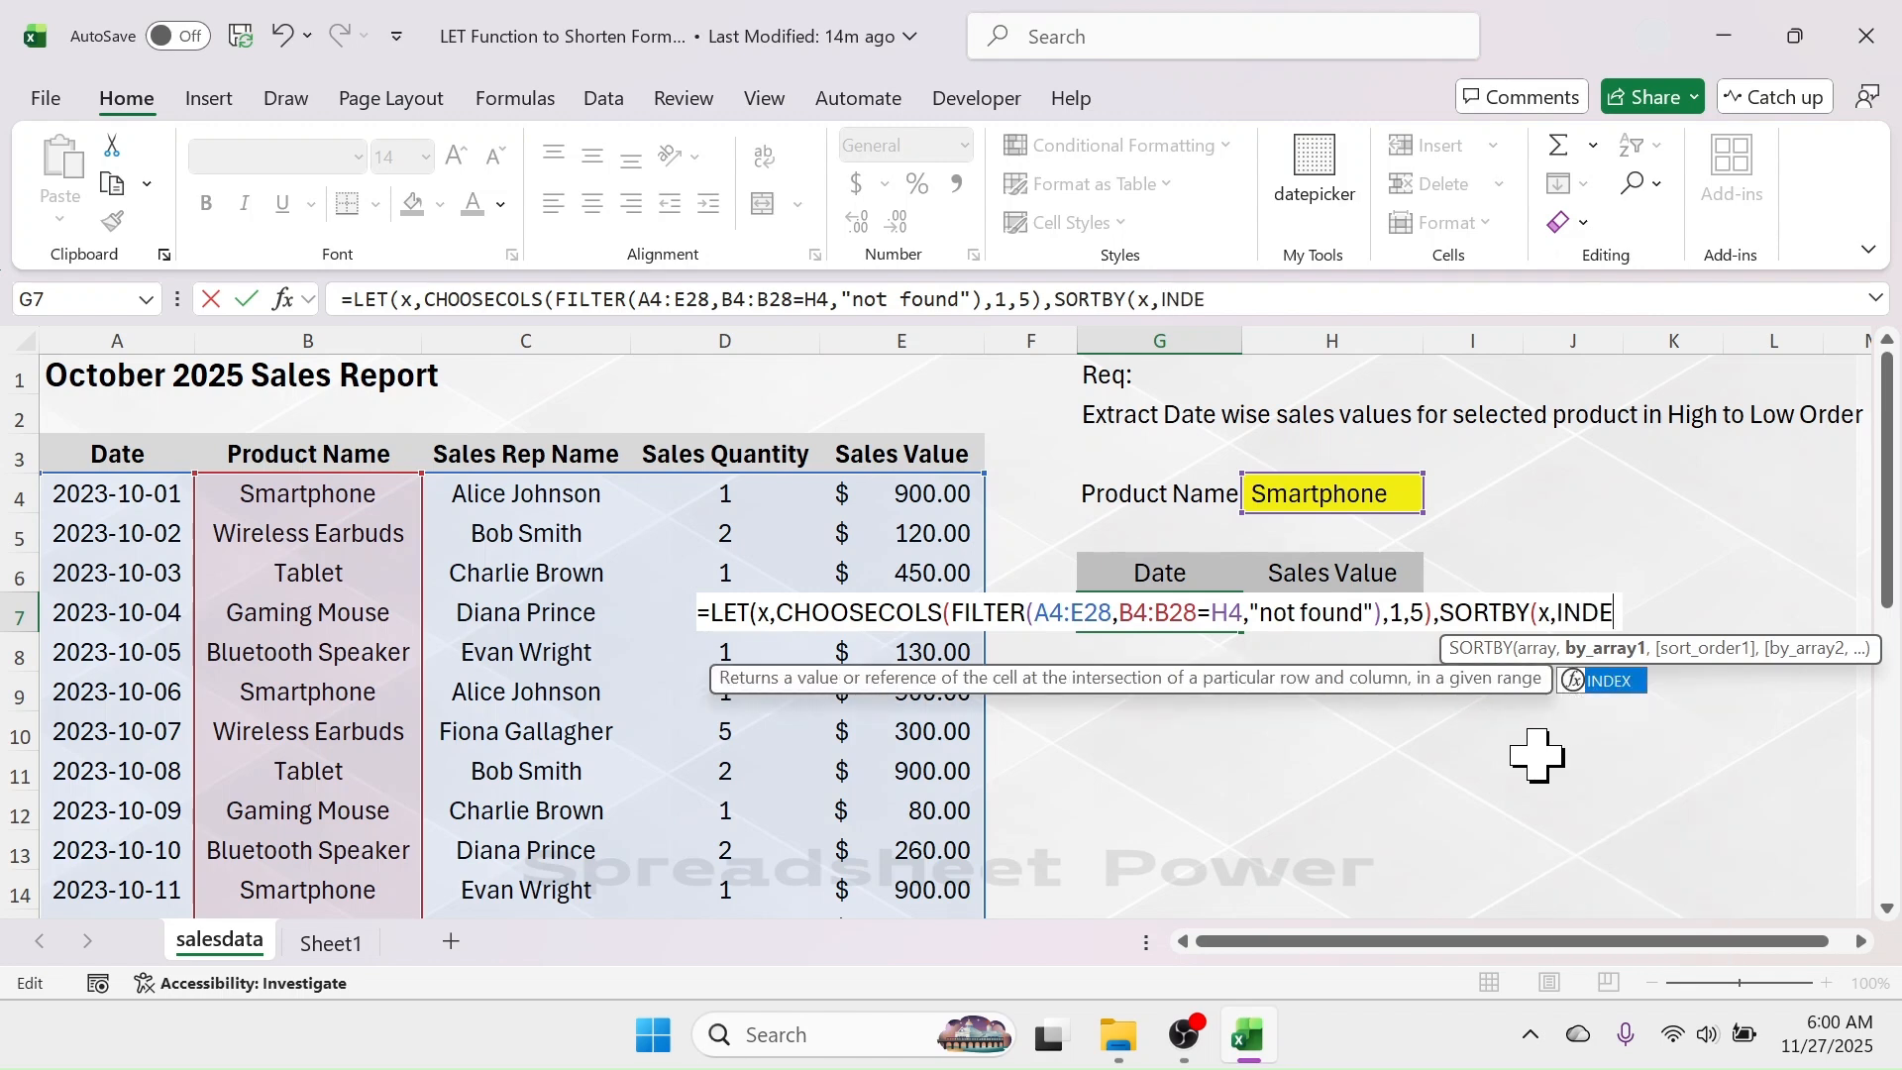
text(X()
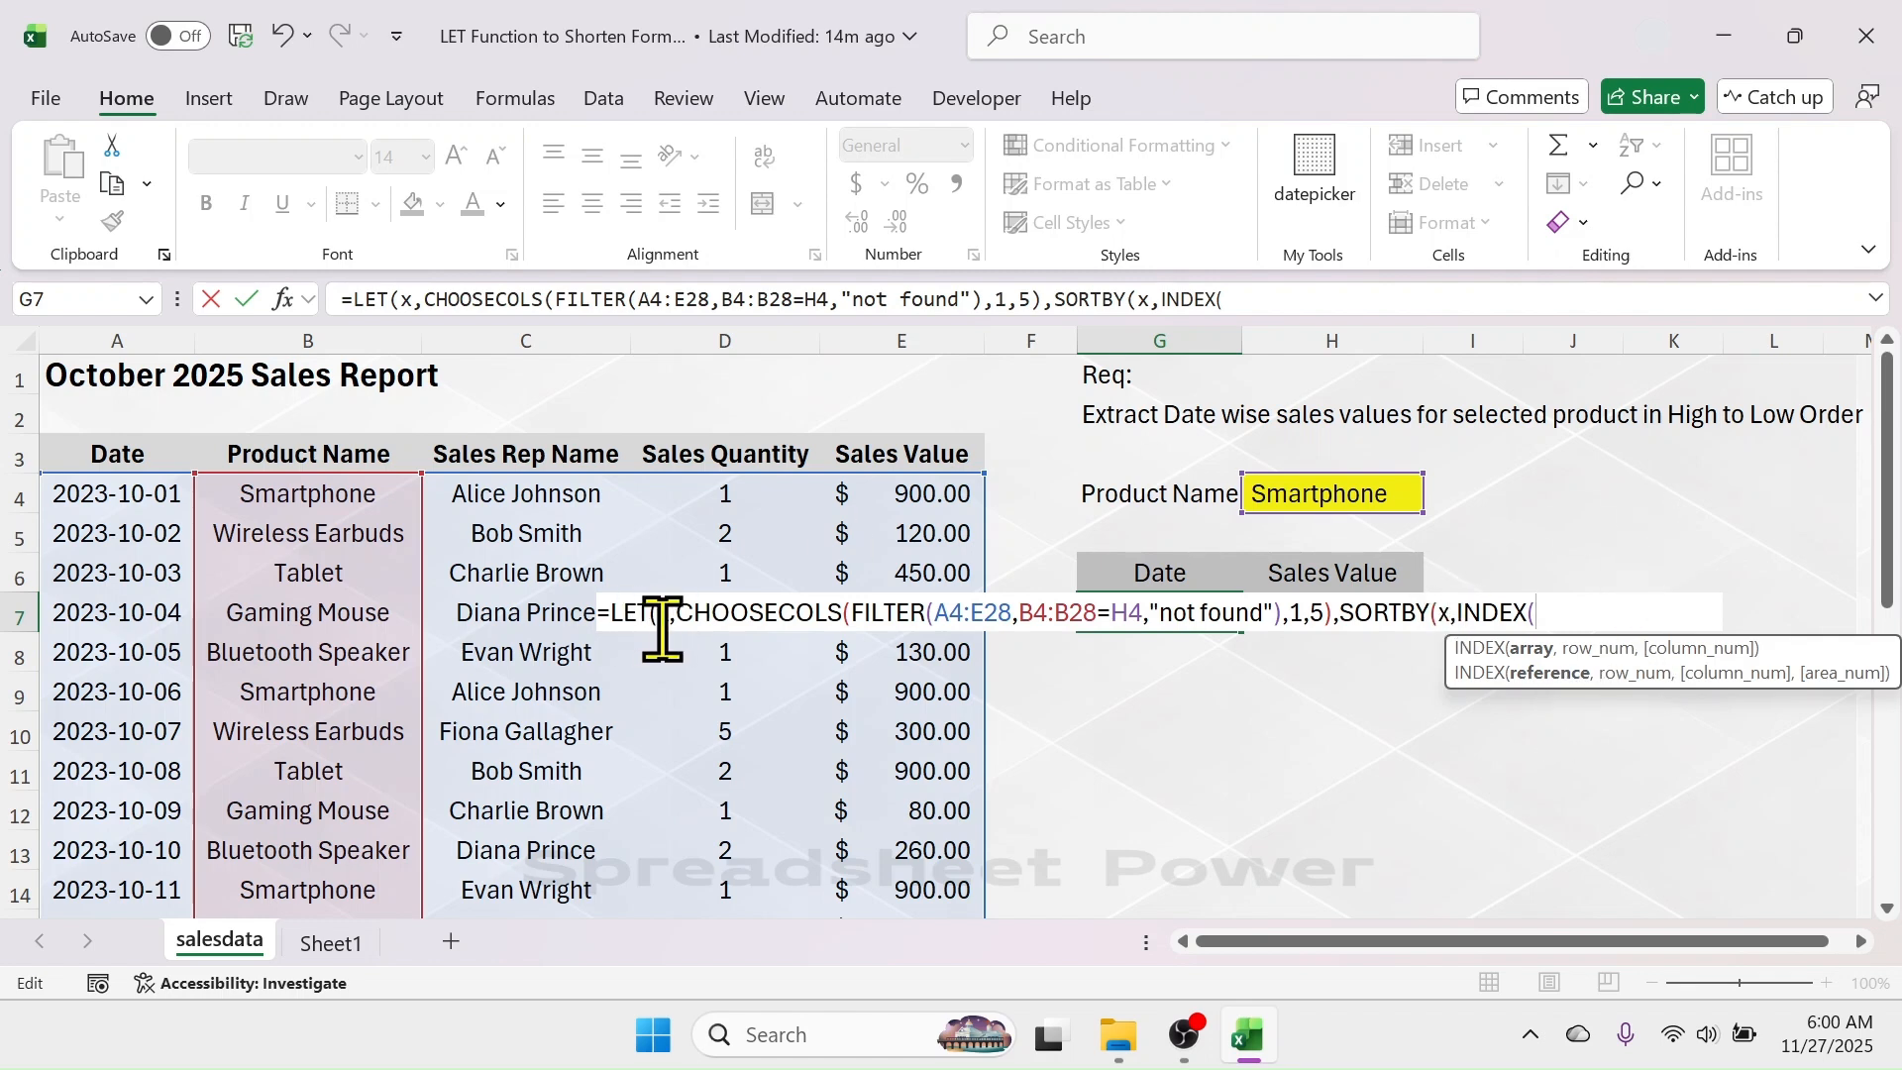
text(x)
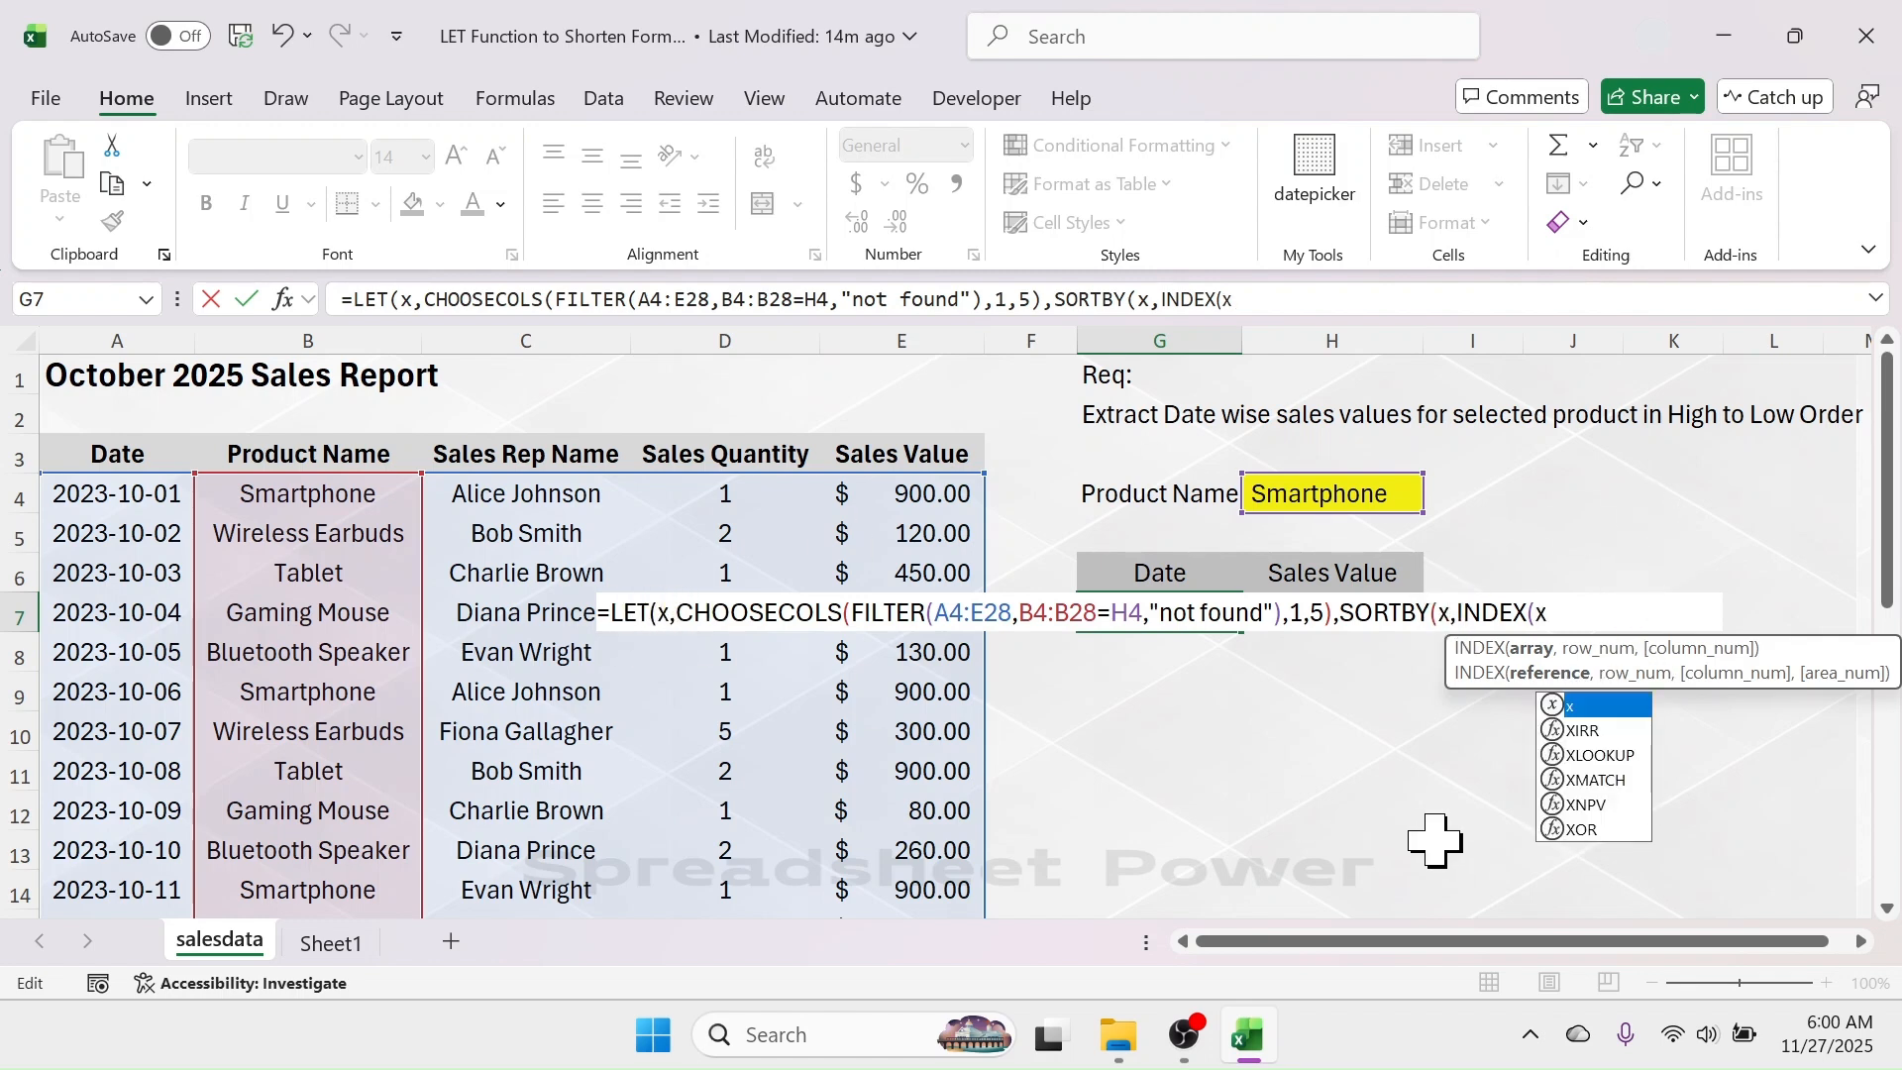
text(,)
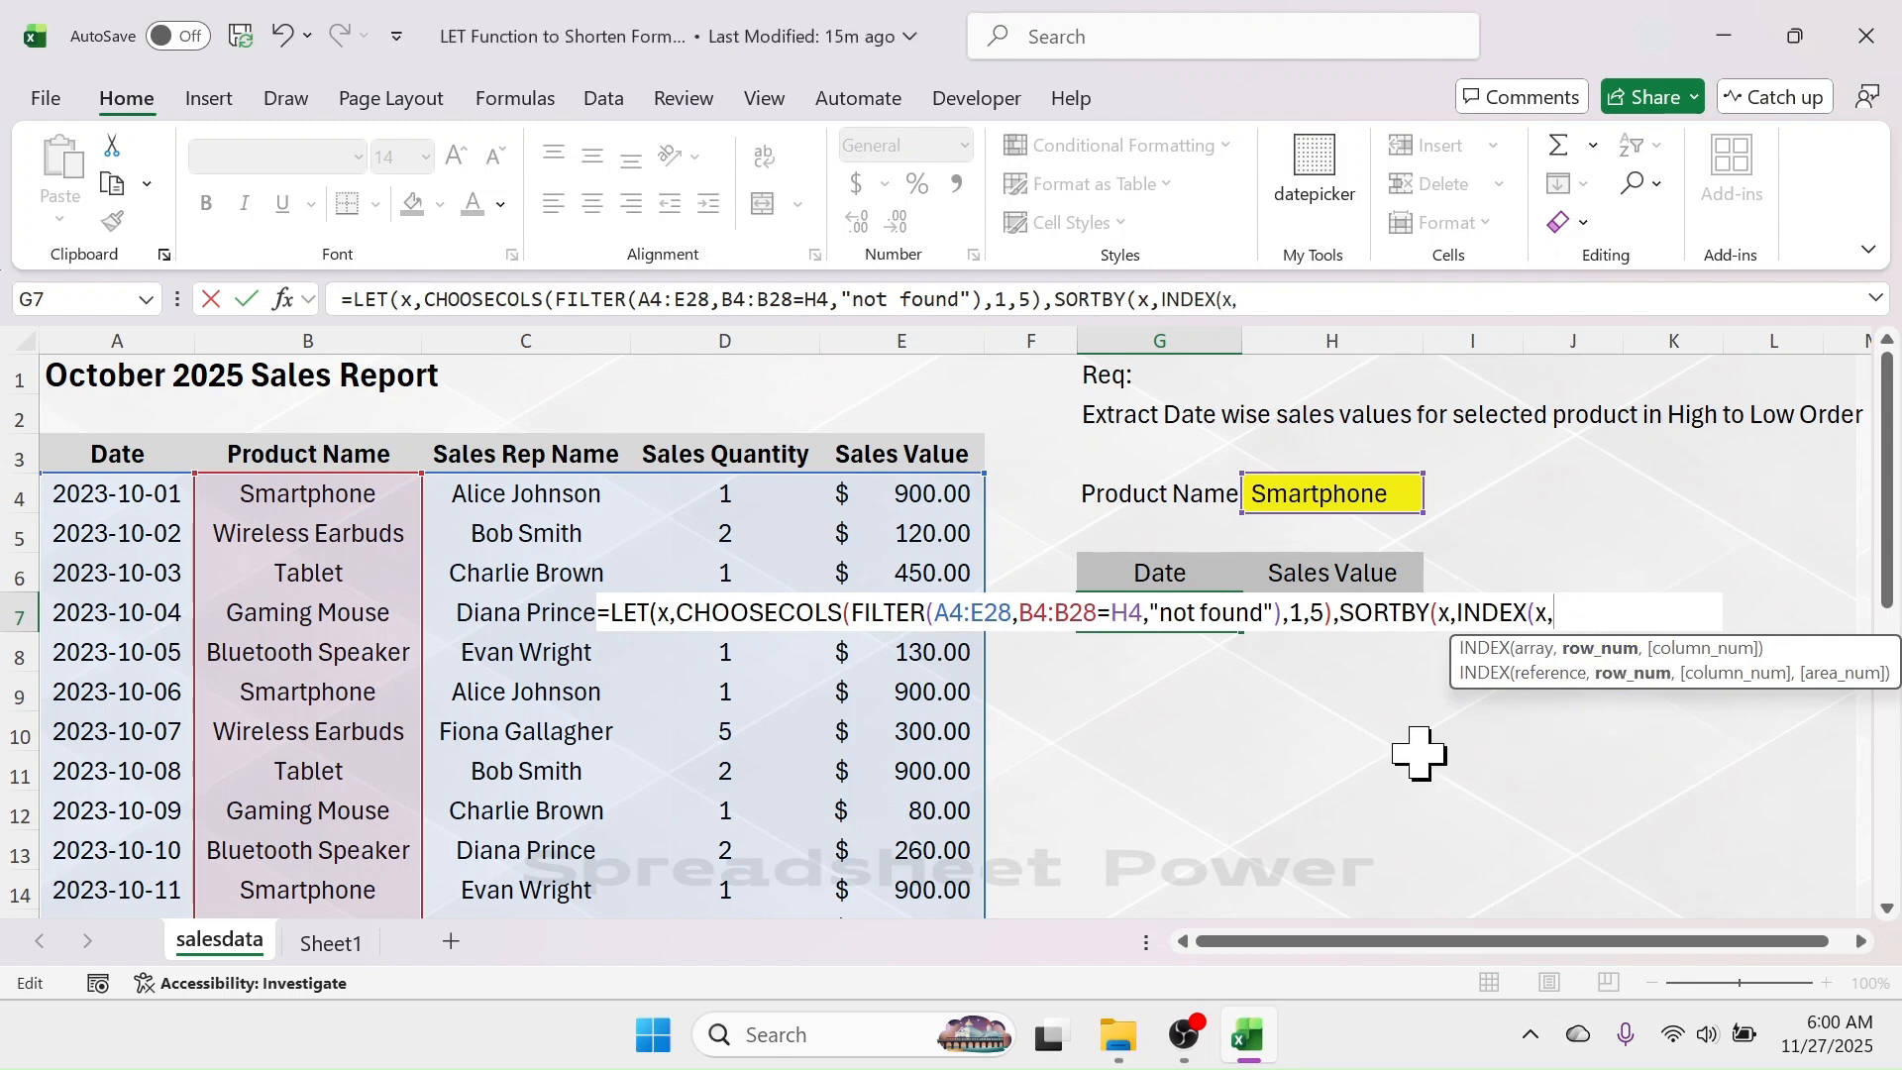
text(,)
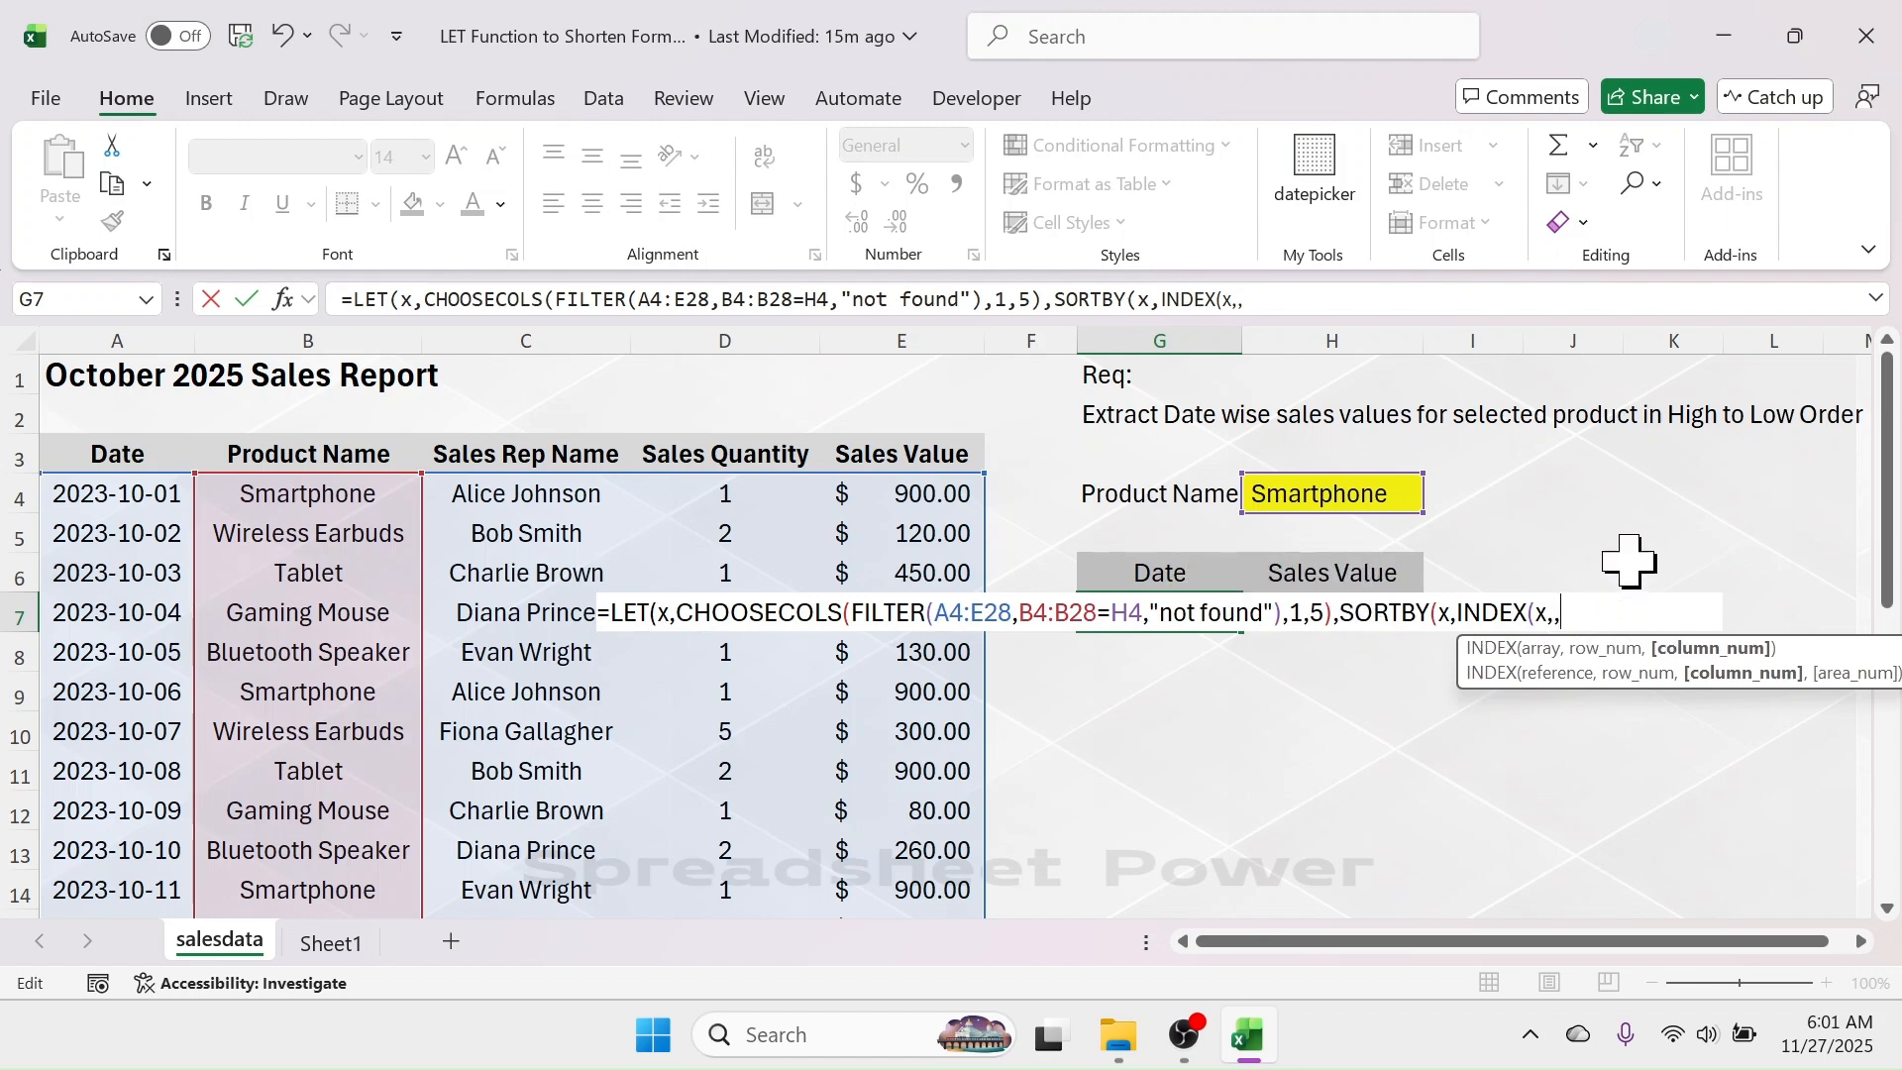
text(2)
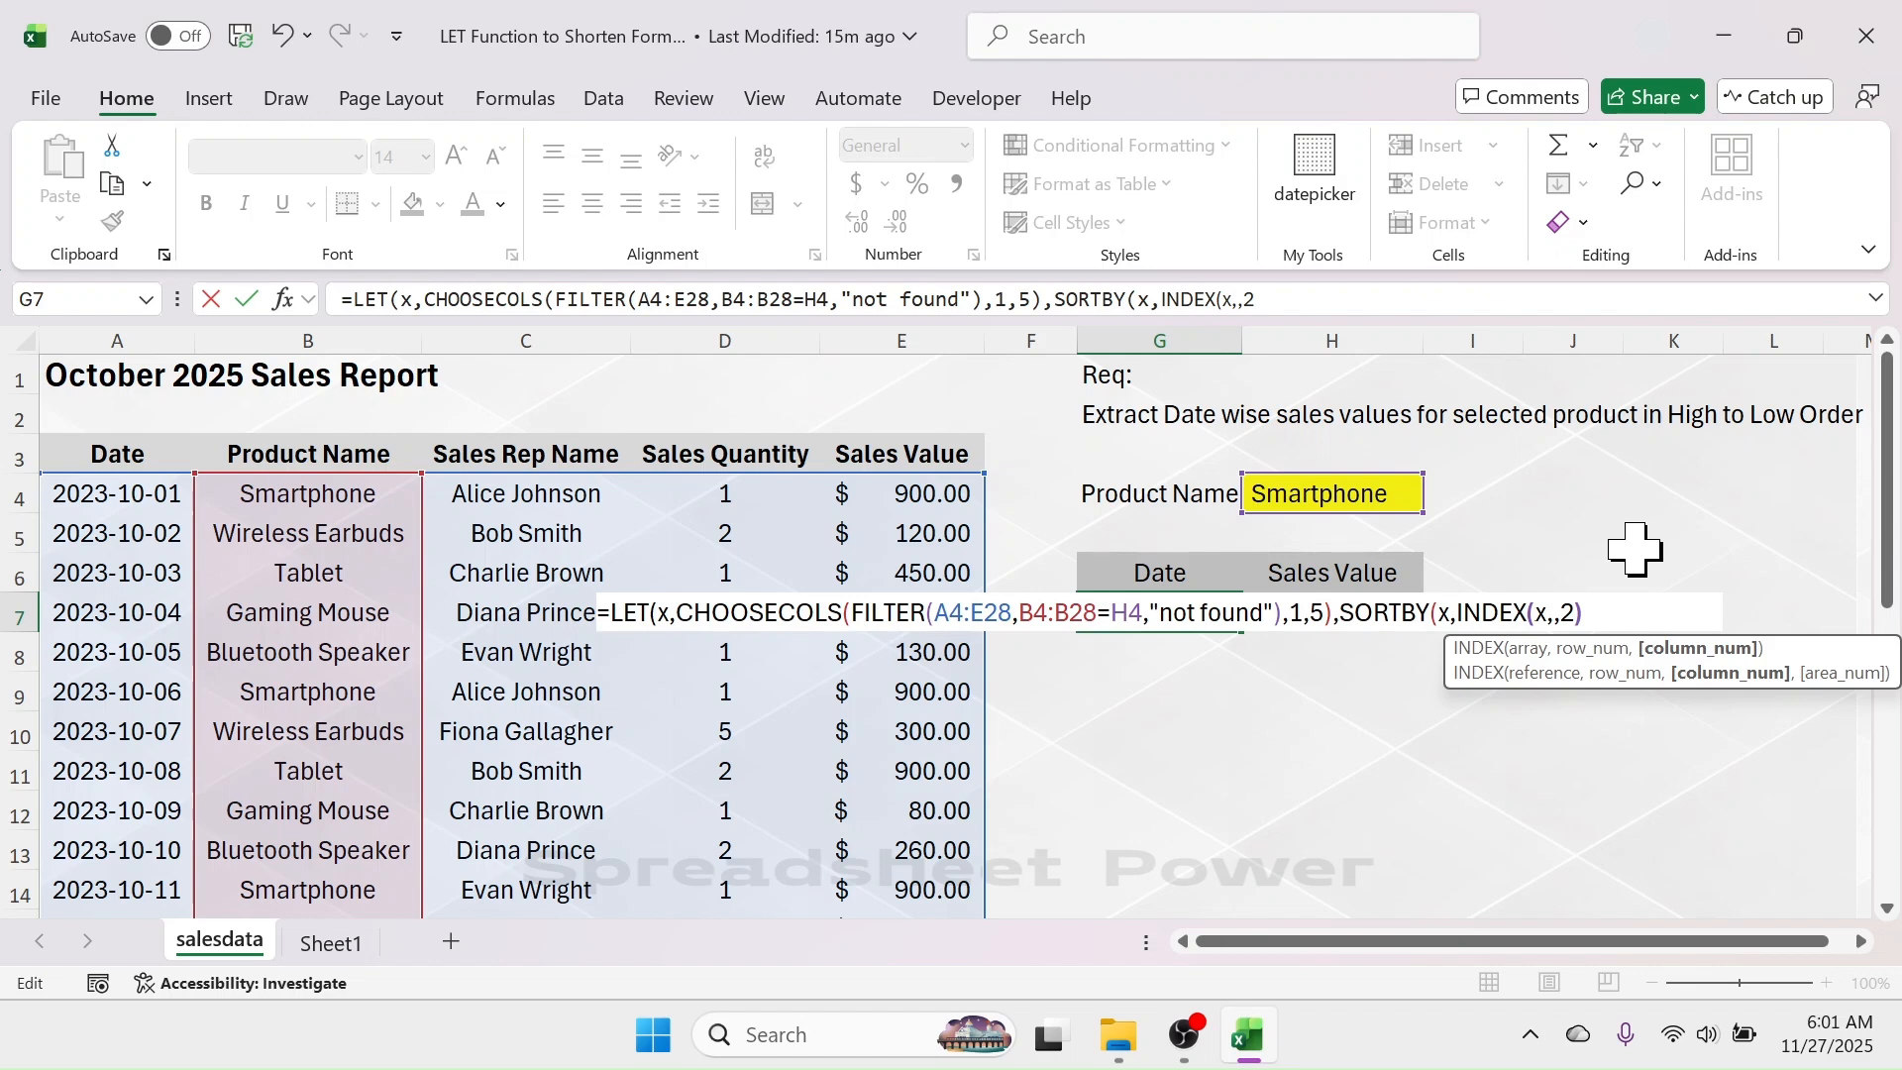
text())
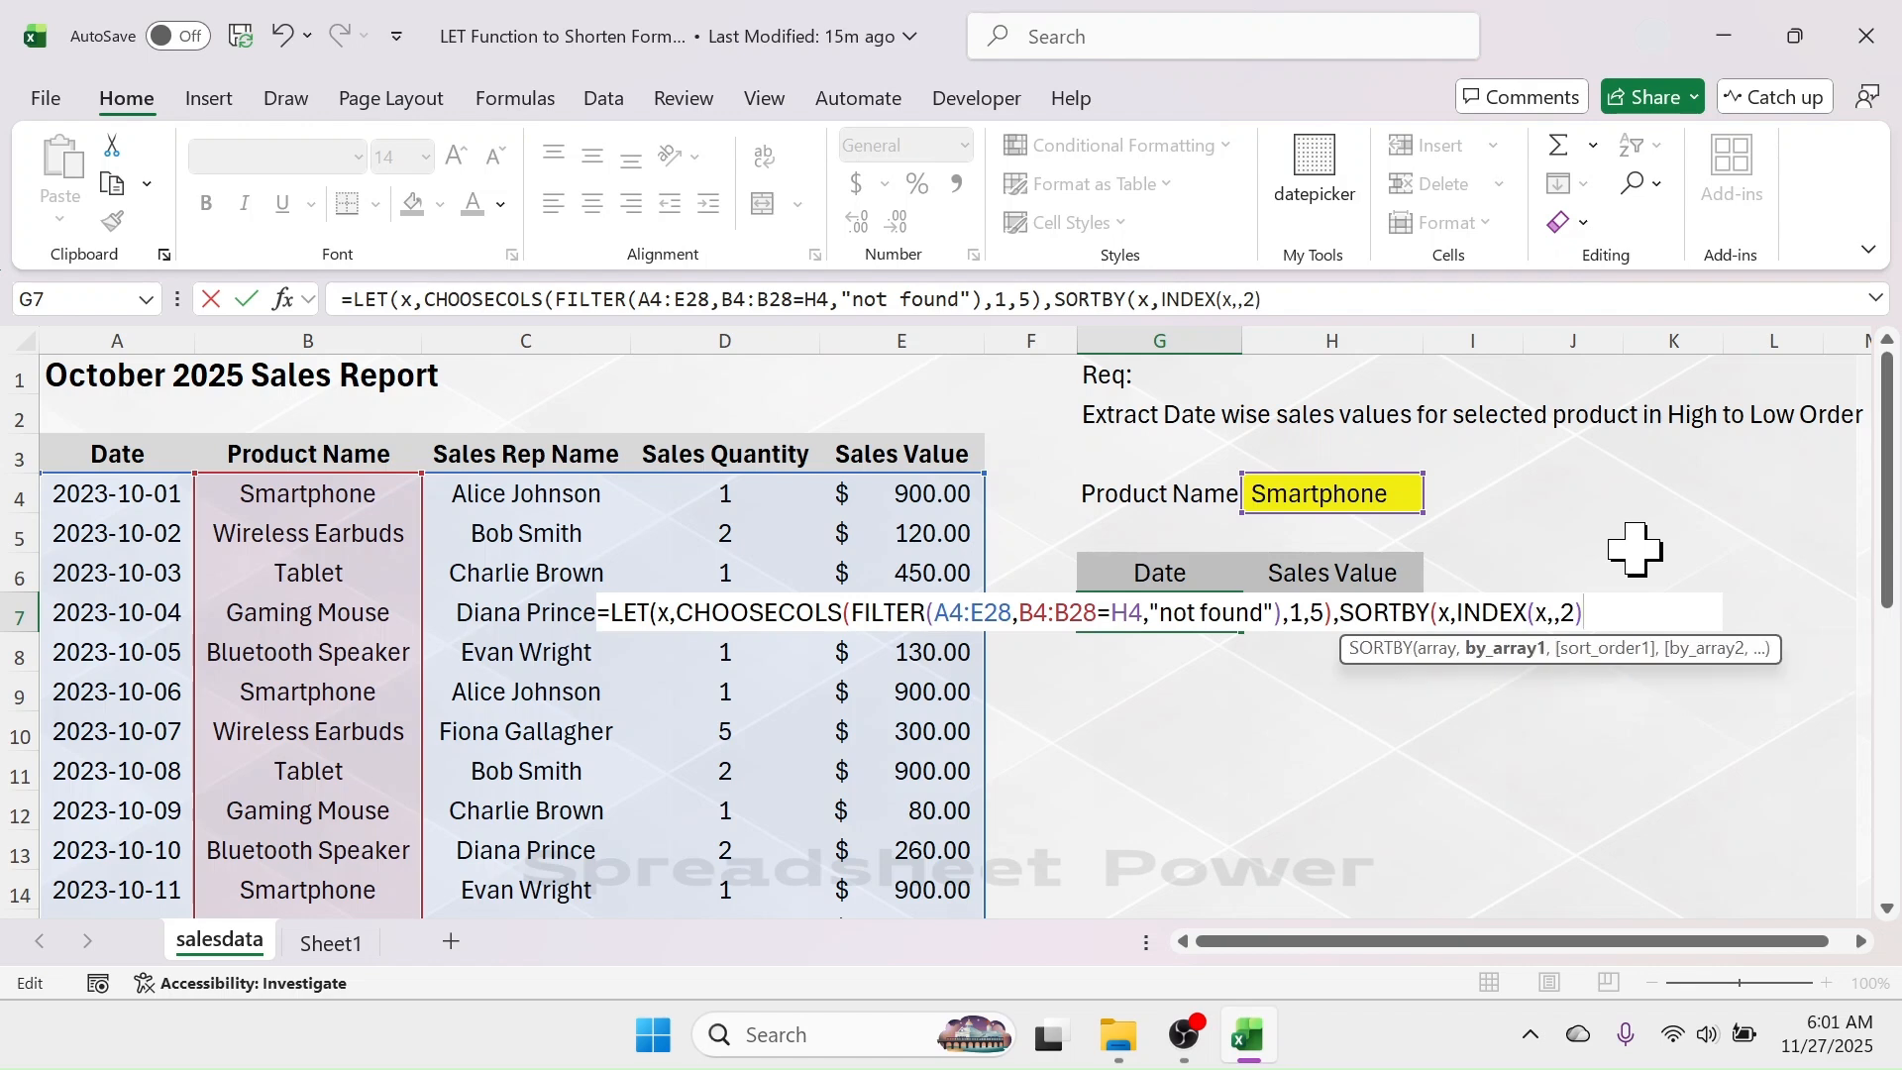
- Set the SORTBY order to descending (-1), enter the completed LET formula, and check the extracted dates and sales values
text(,)
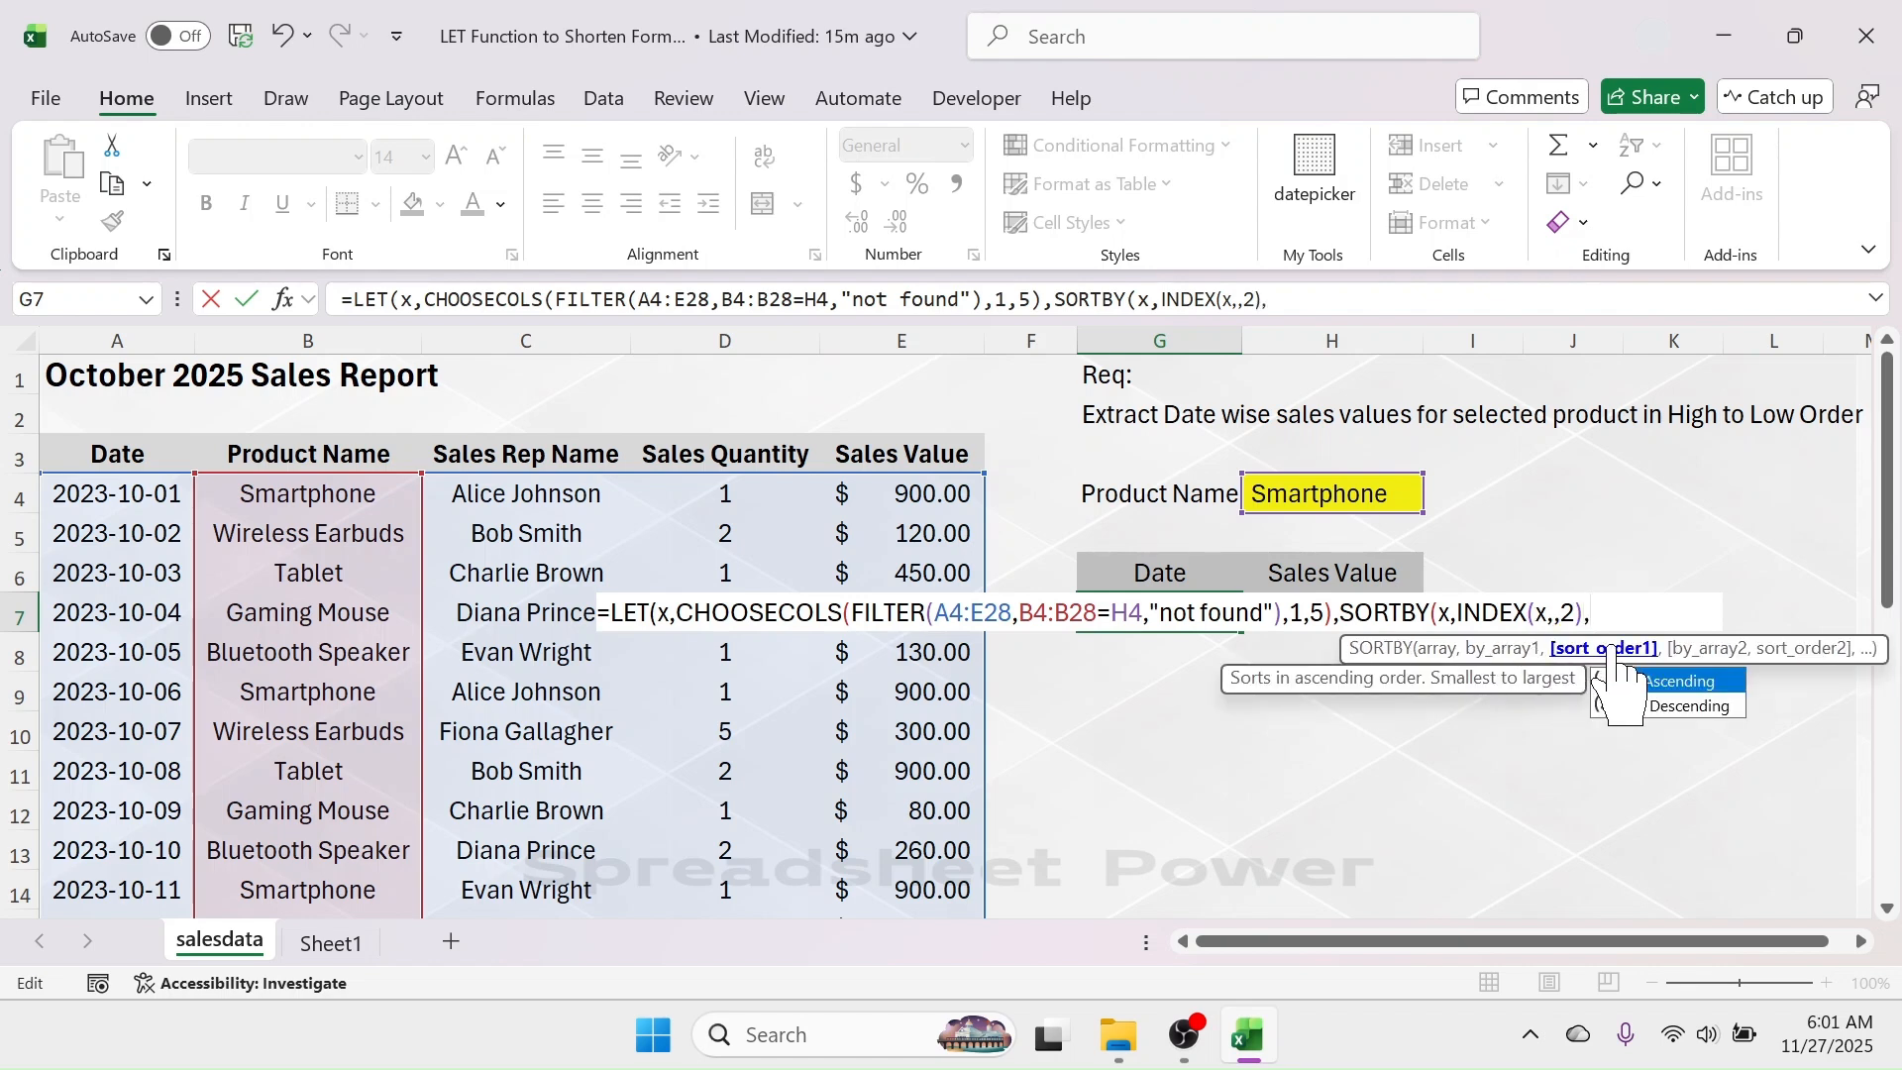
double_click(1681, 706)
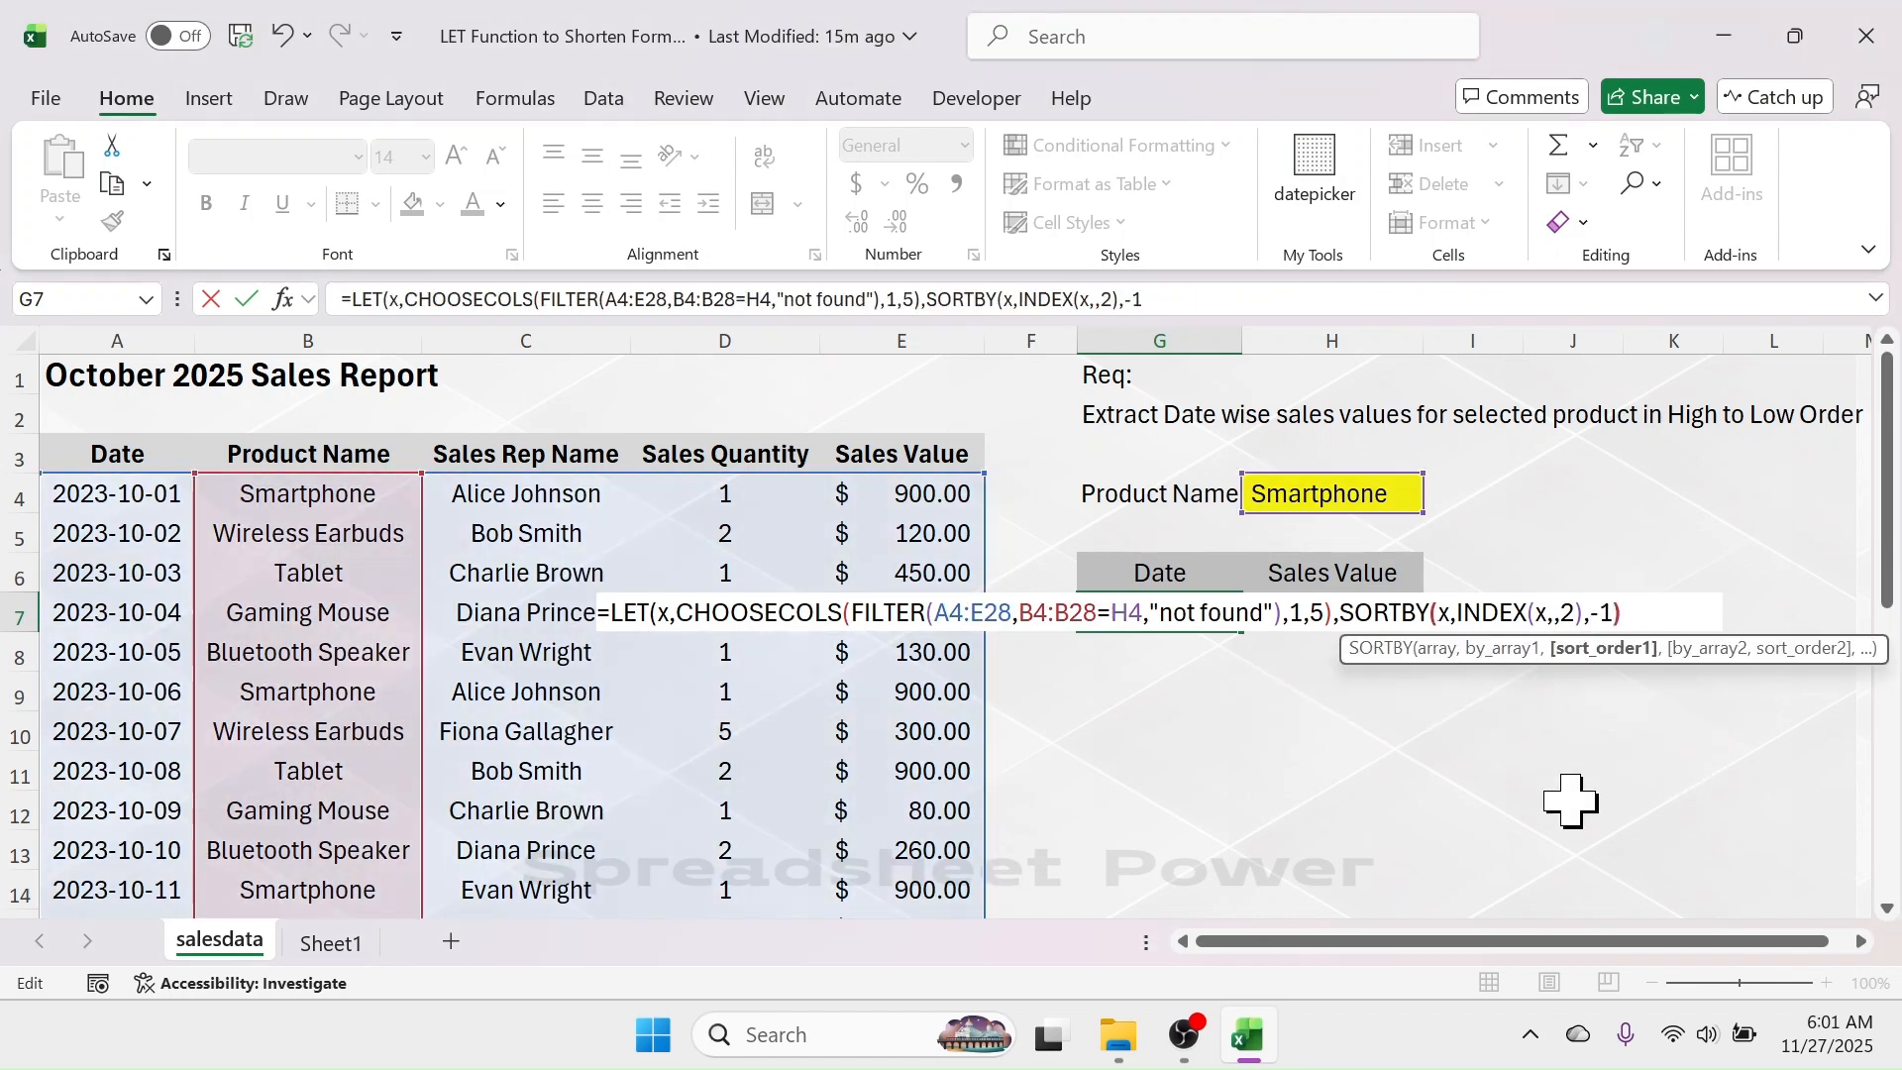
text())
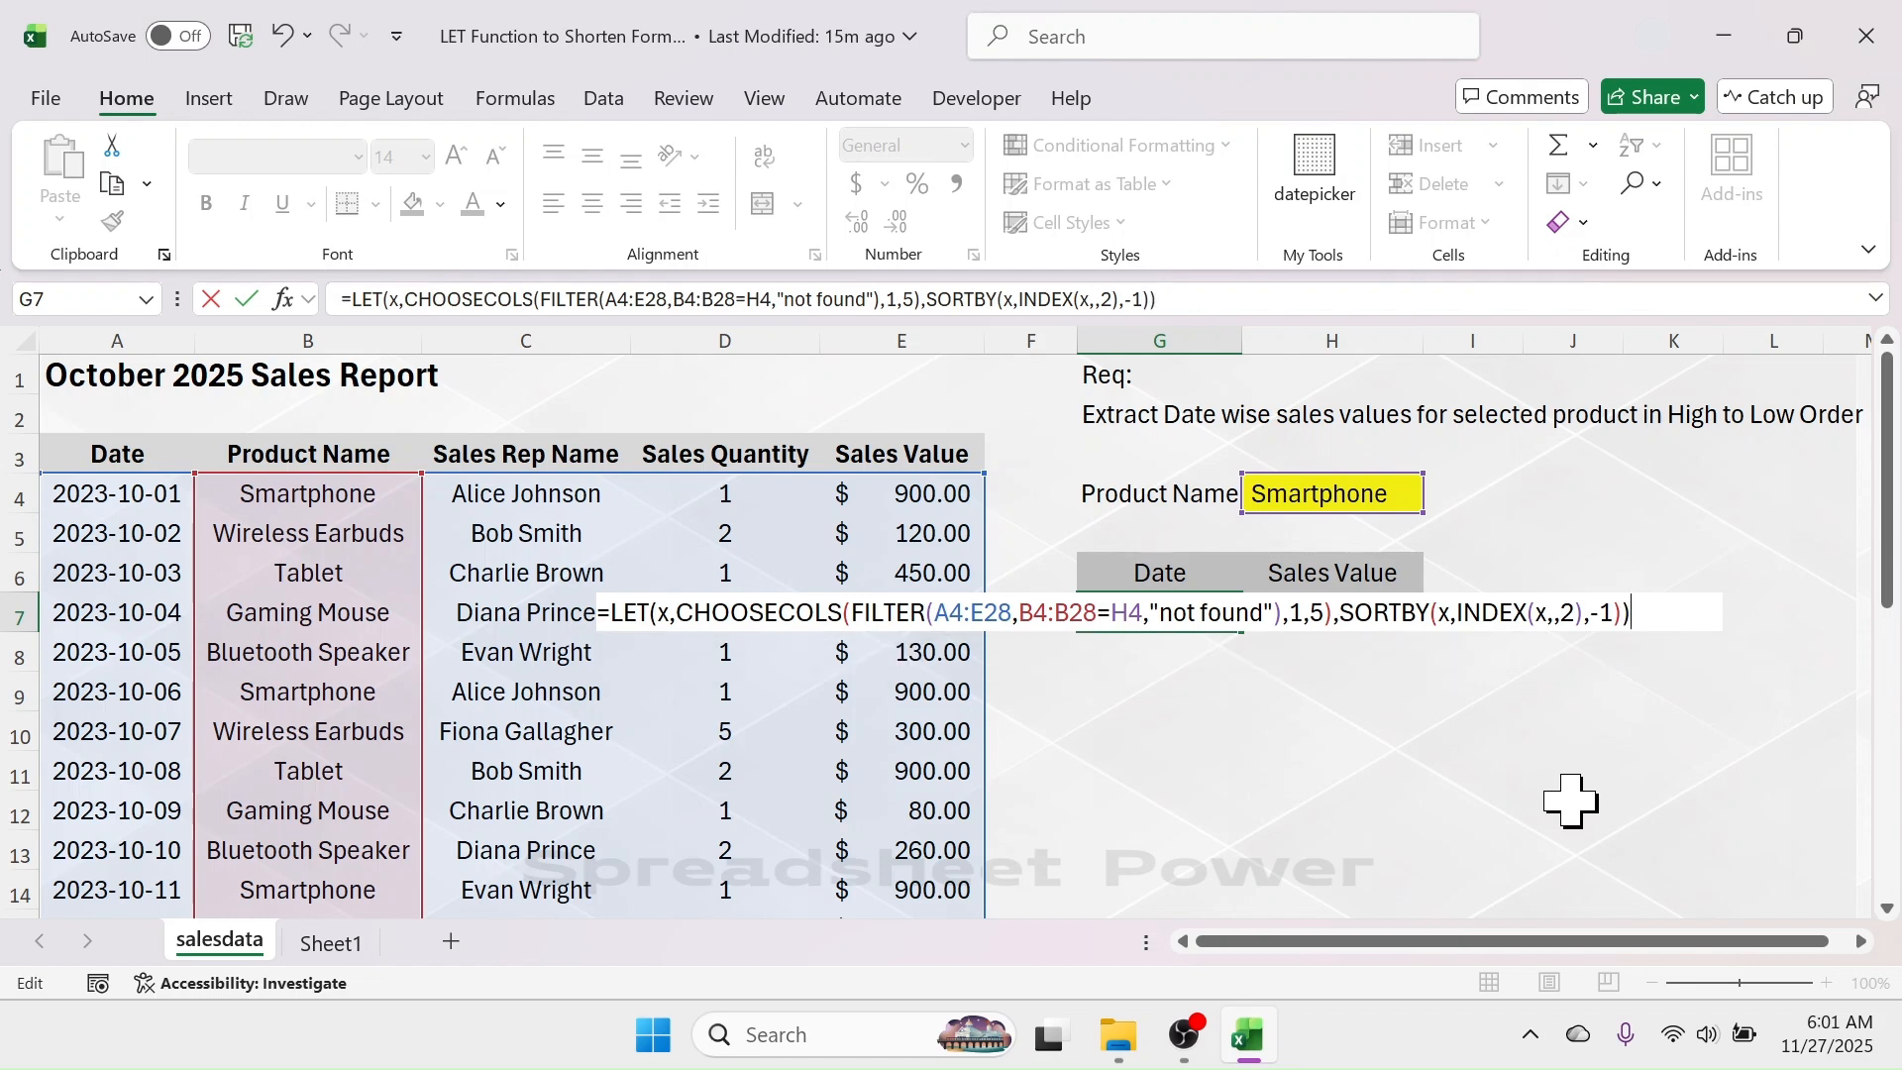
key(Return)
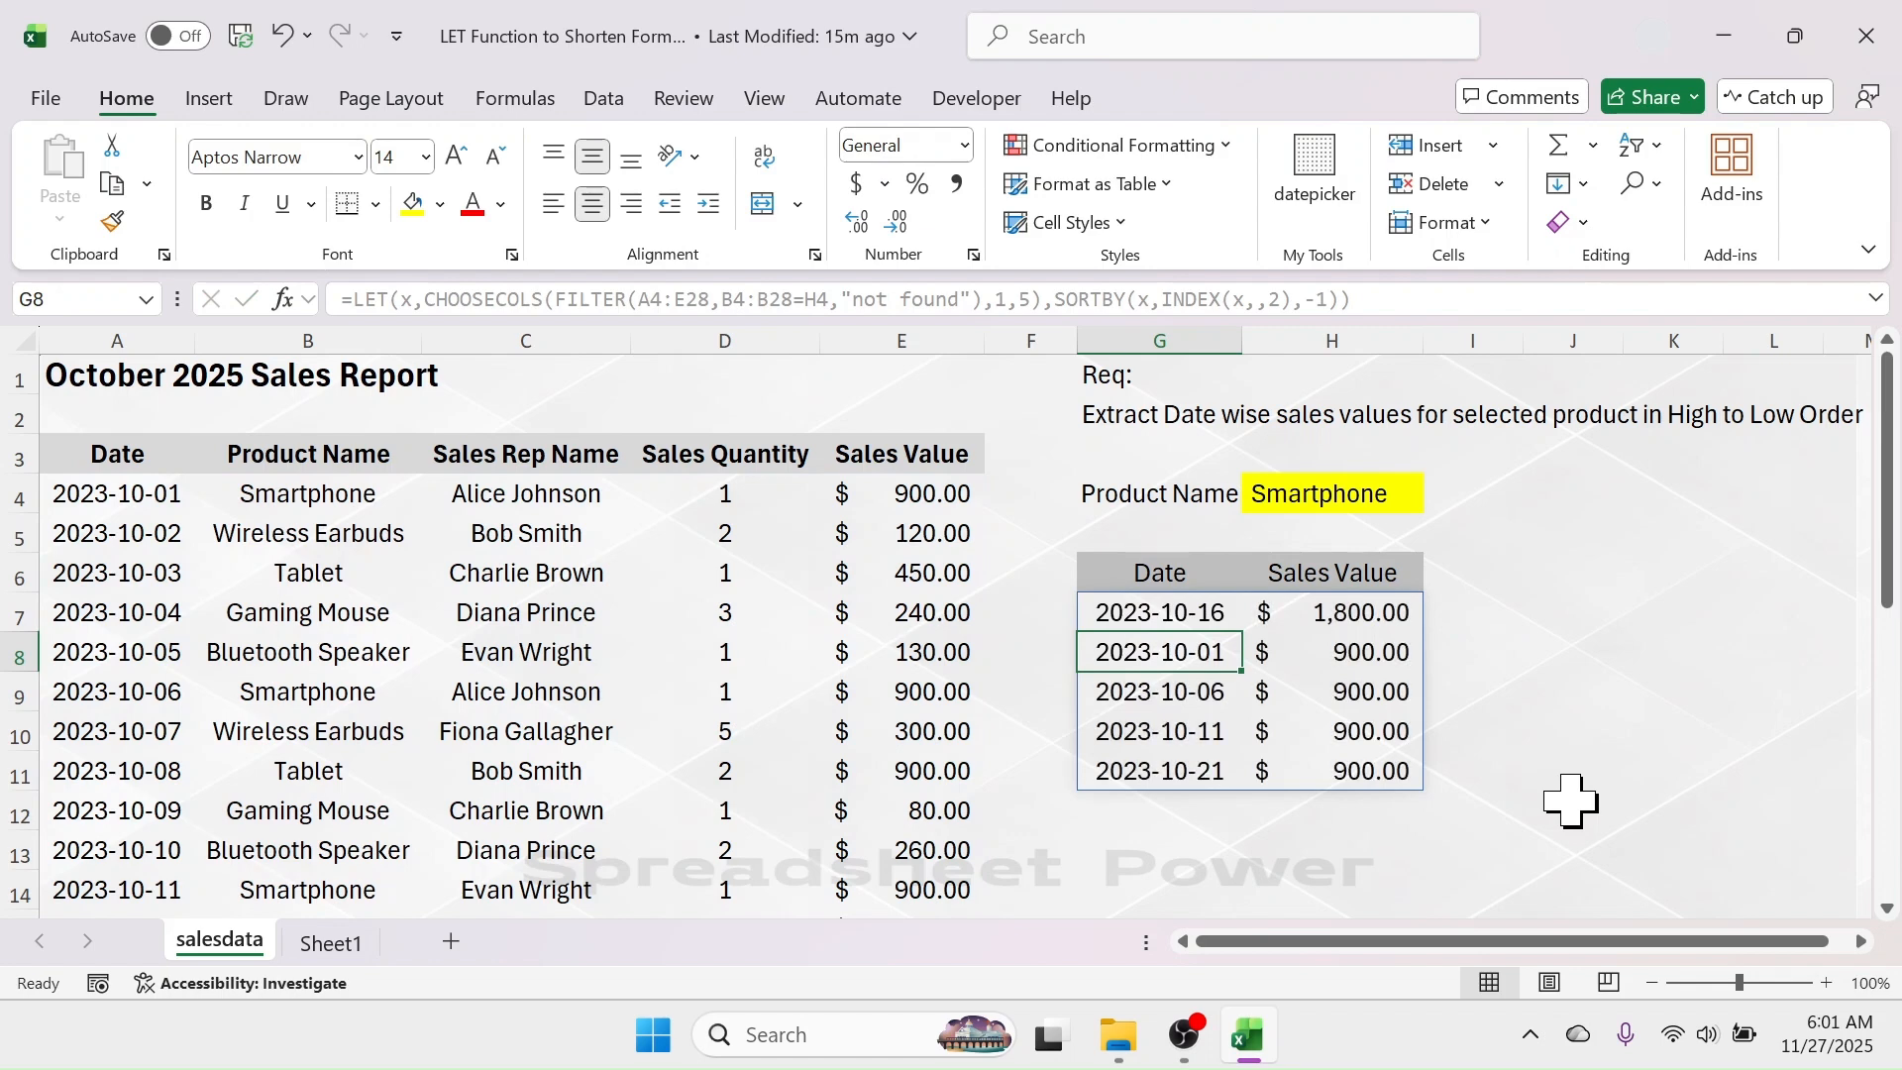
drag(1155, 616, 1159, 770)
drag(1350, 615, 1352, 775)
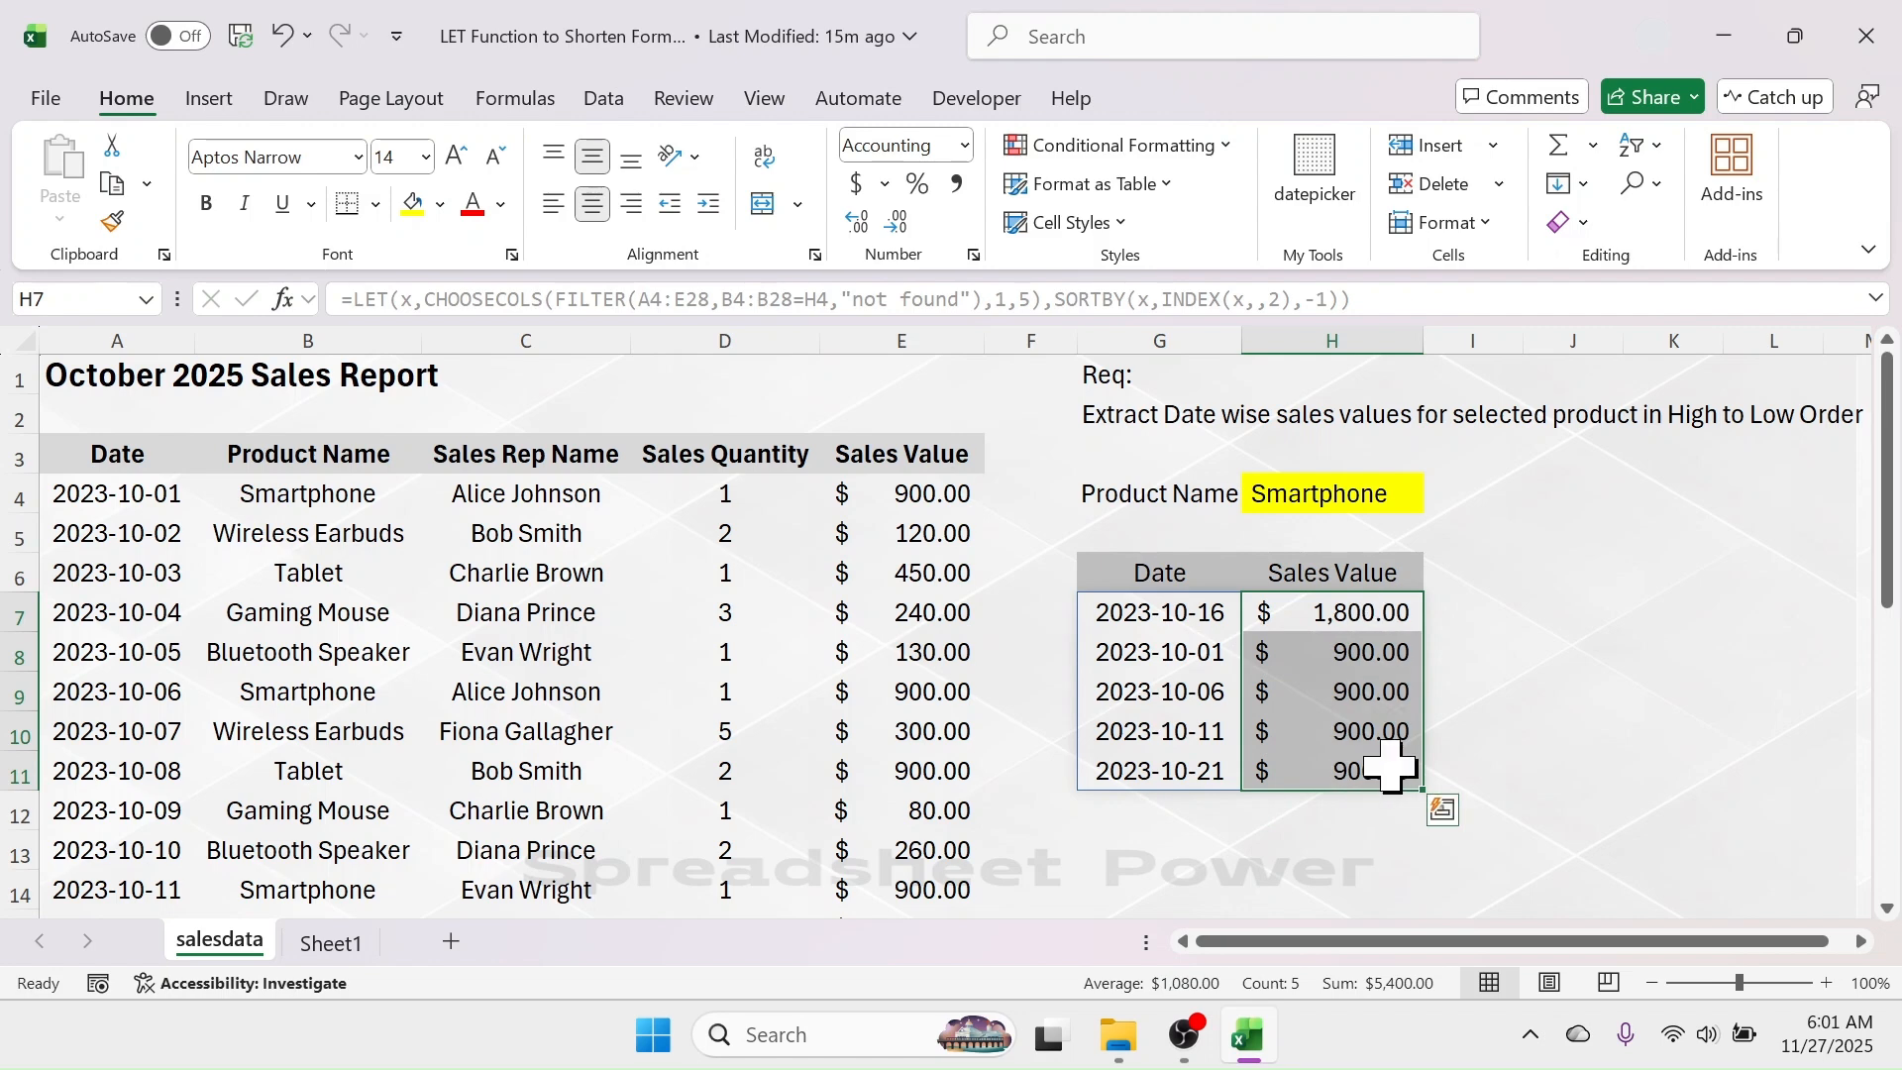
- Change the product in H4 to Gaming Mouse and select G7 to review its LET formula
click(1341, 493)
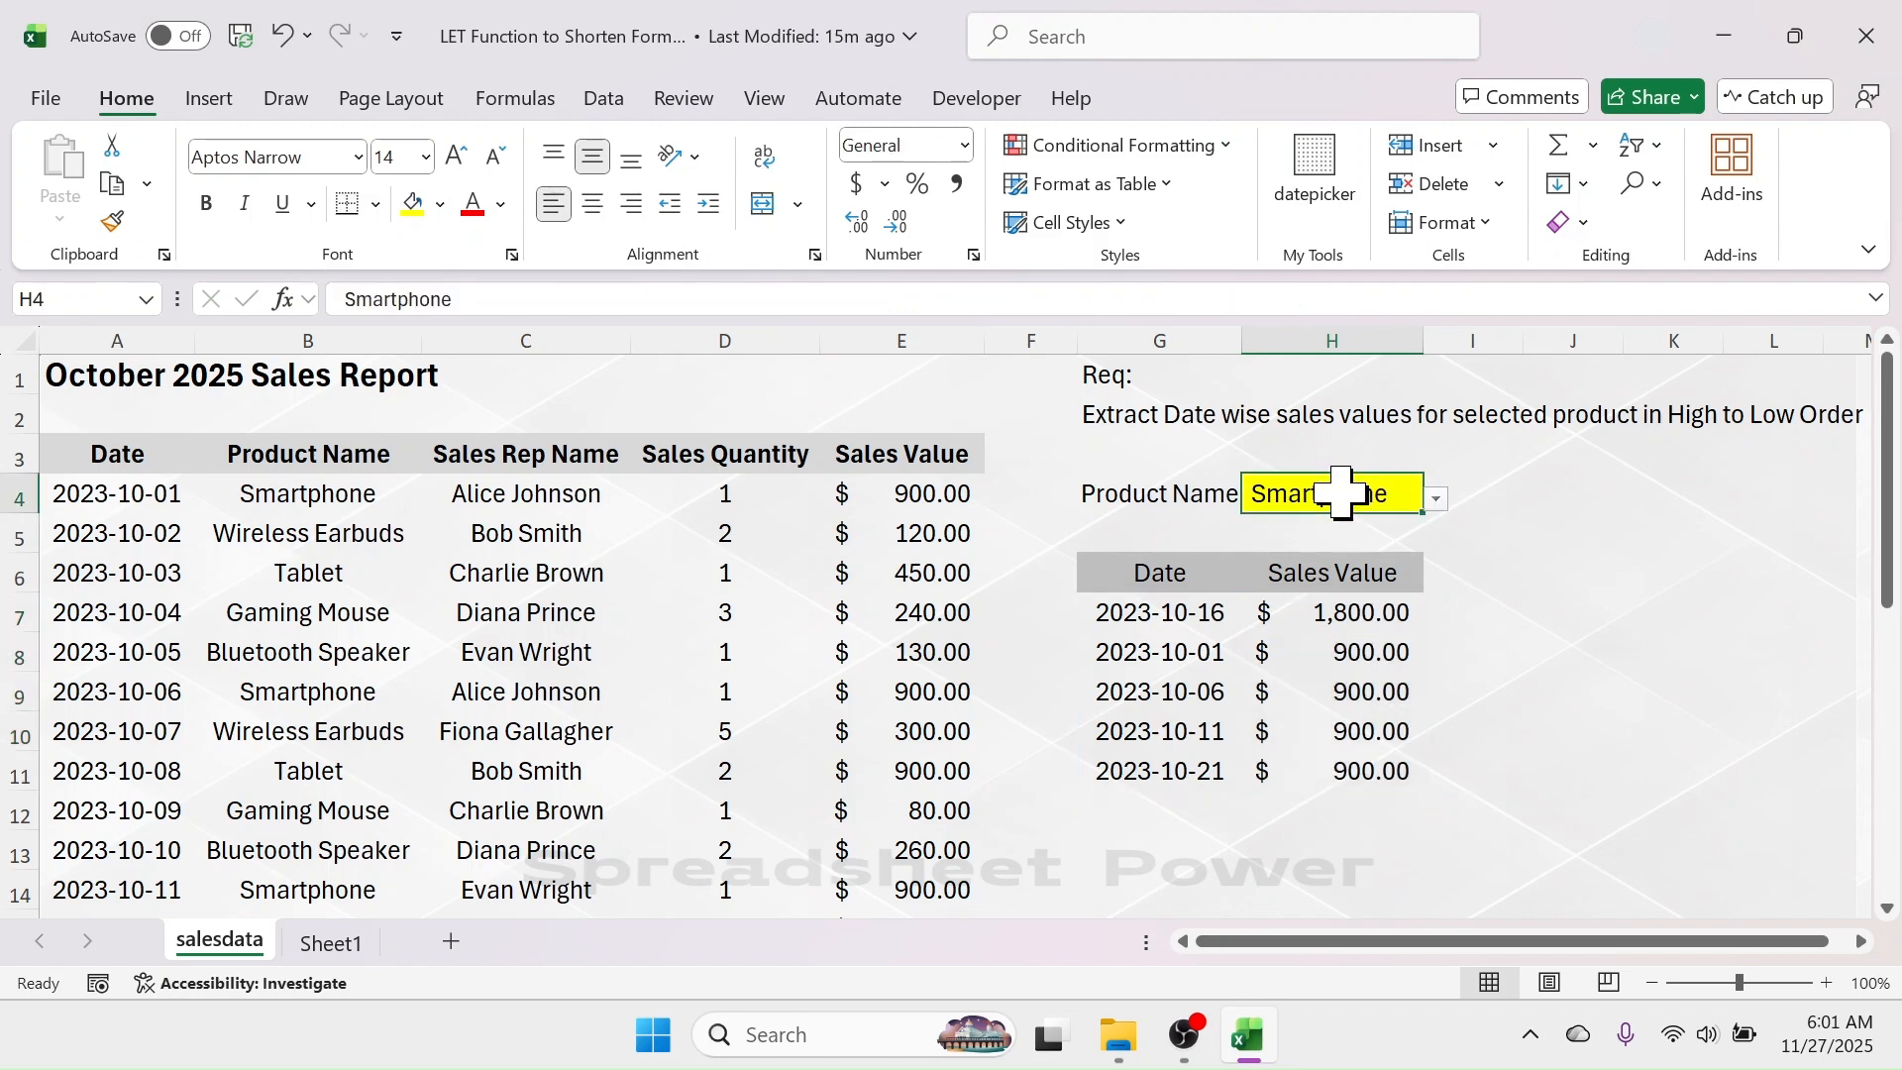
click(1435, 500)
click(1306, 601)
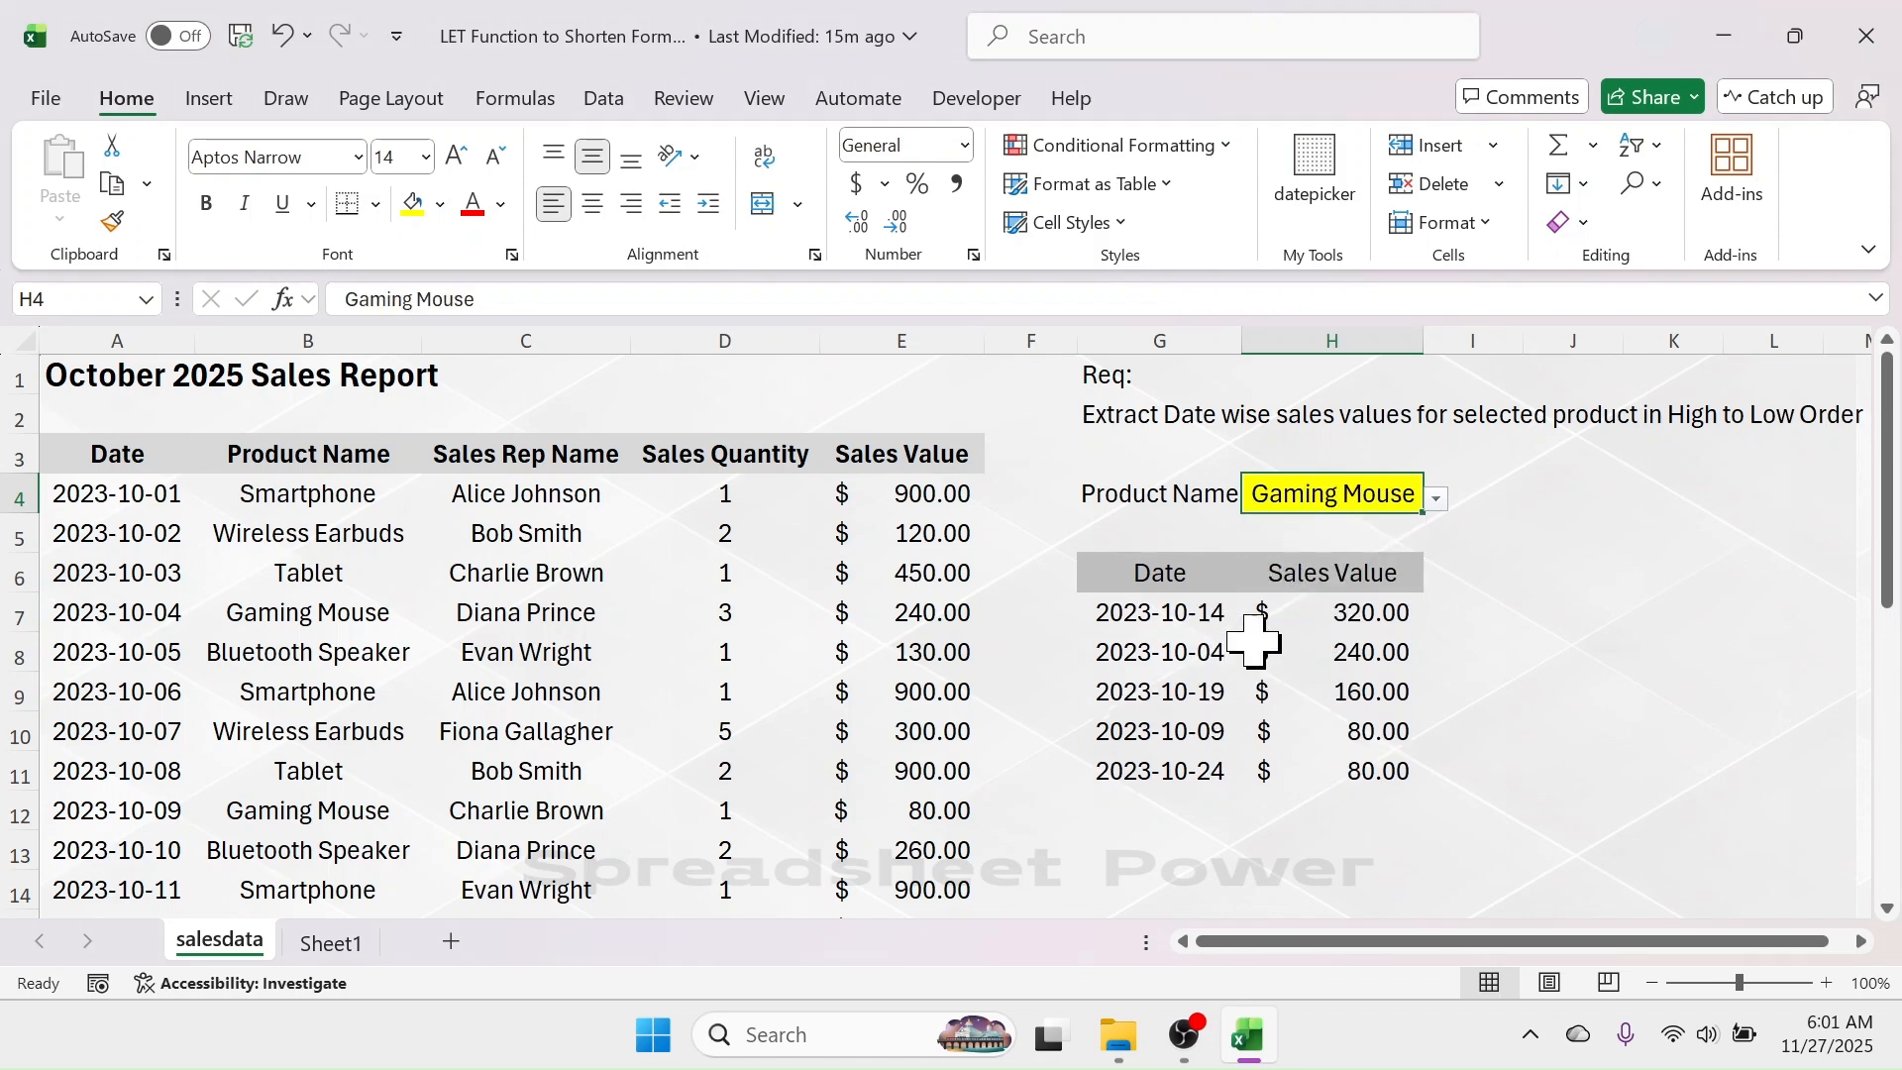
click(1570, 574)
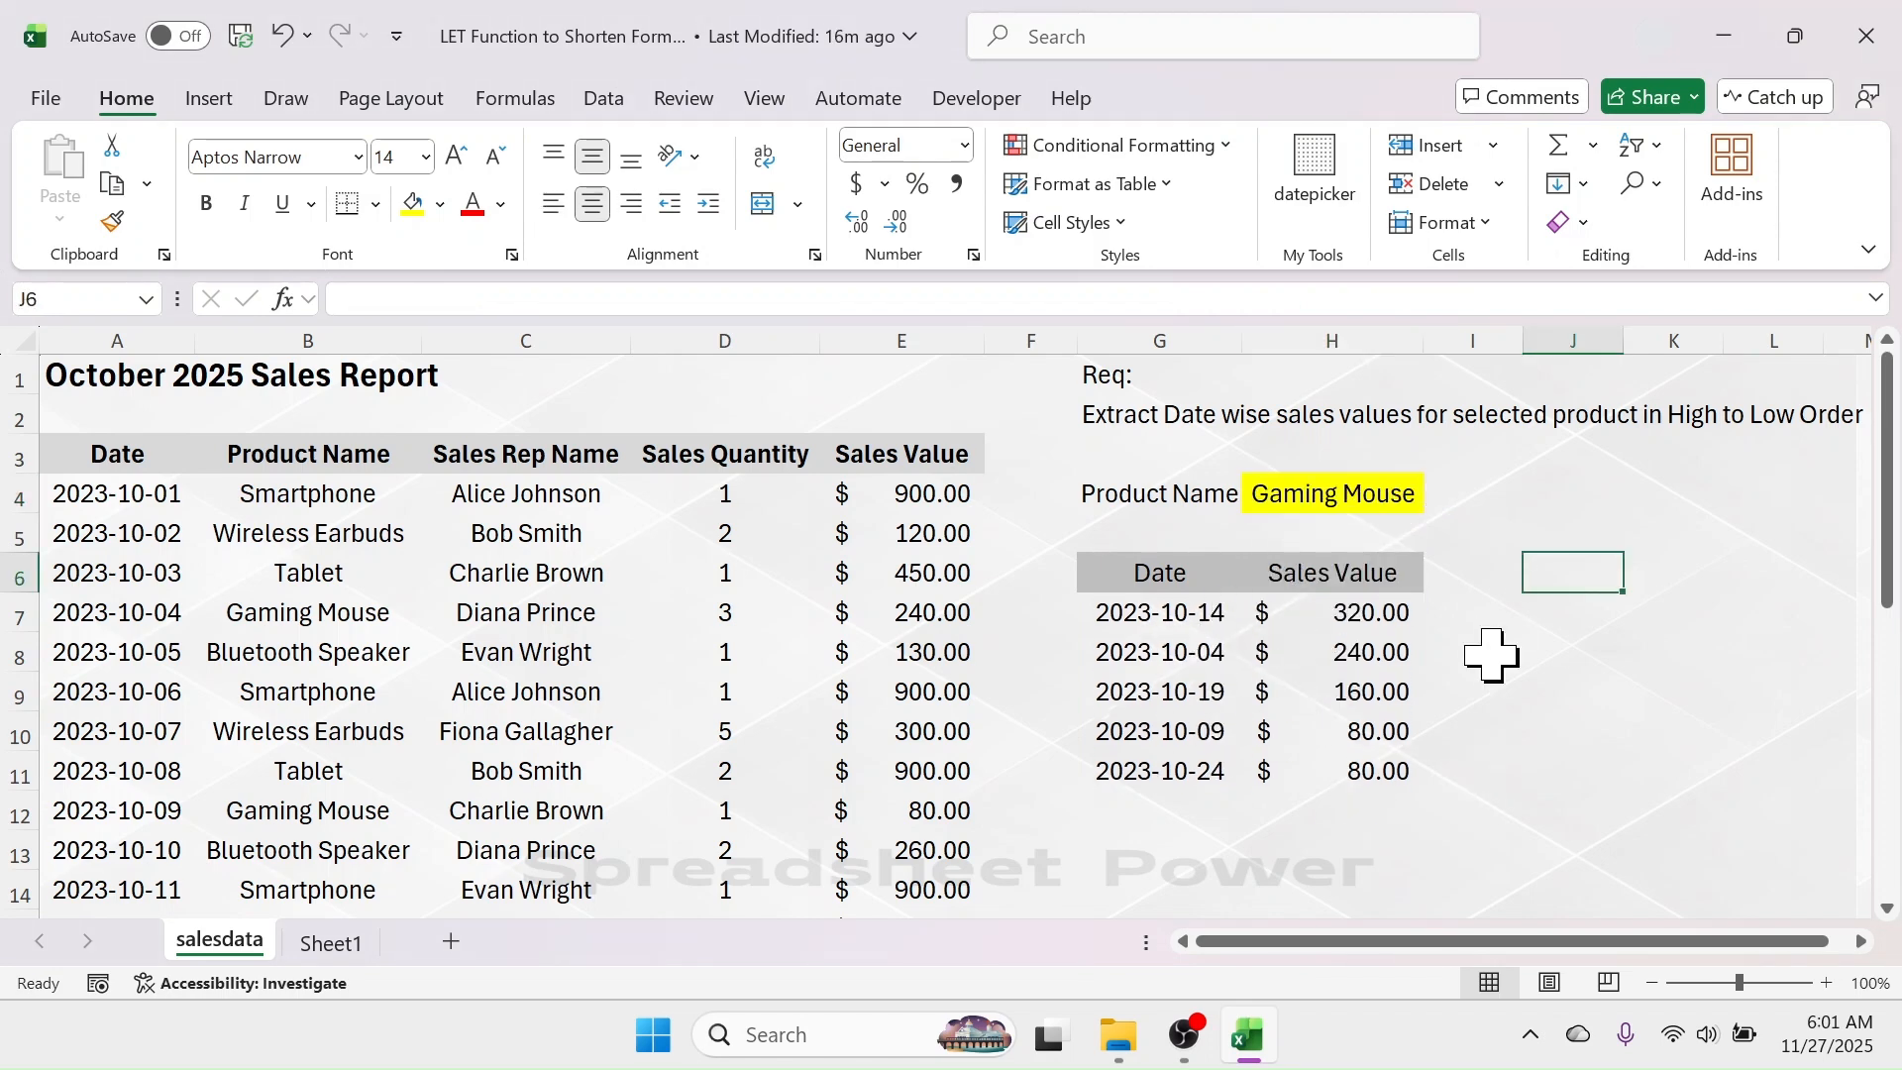
click(1191, 614)
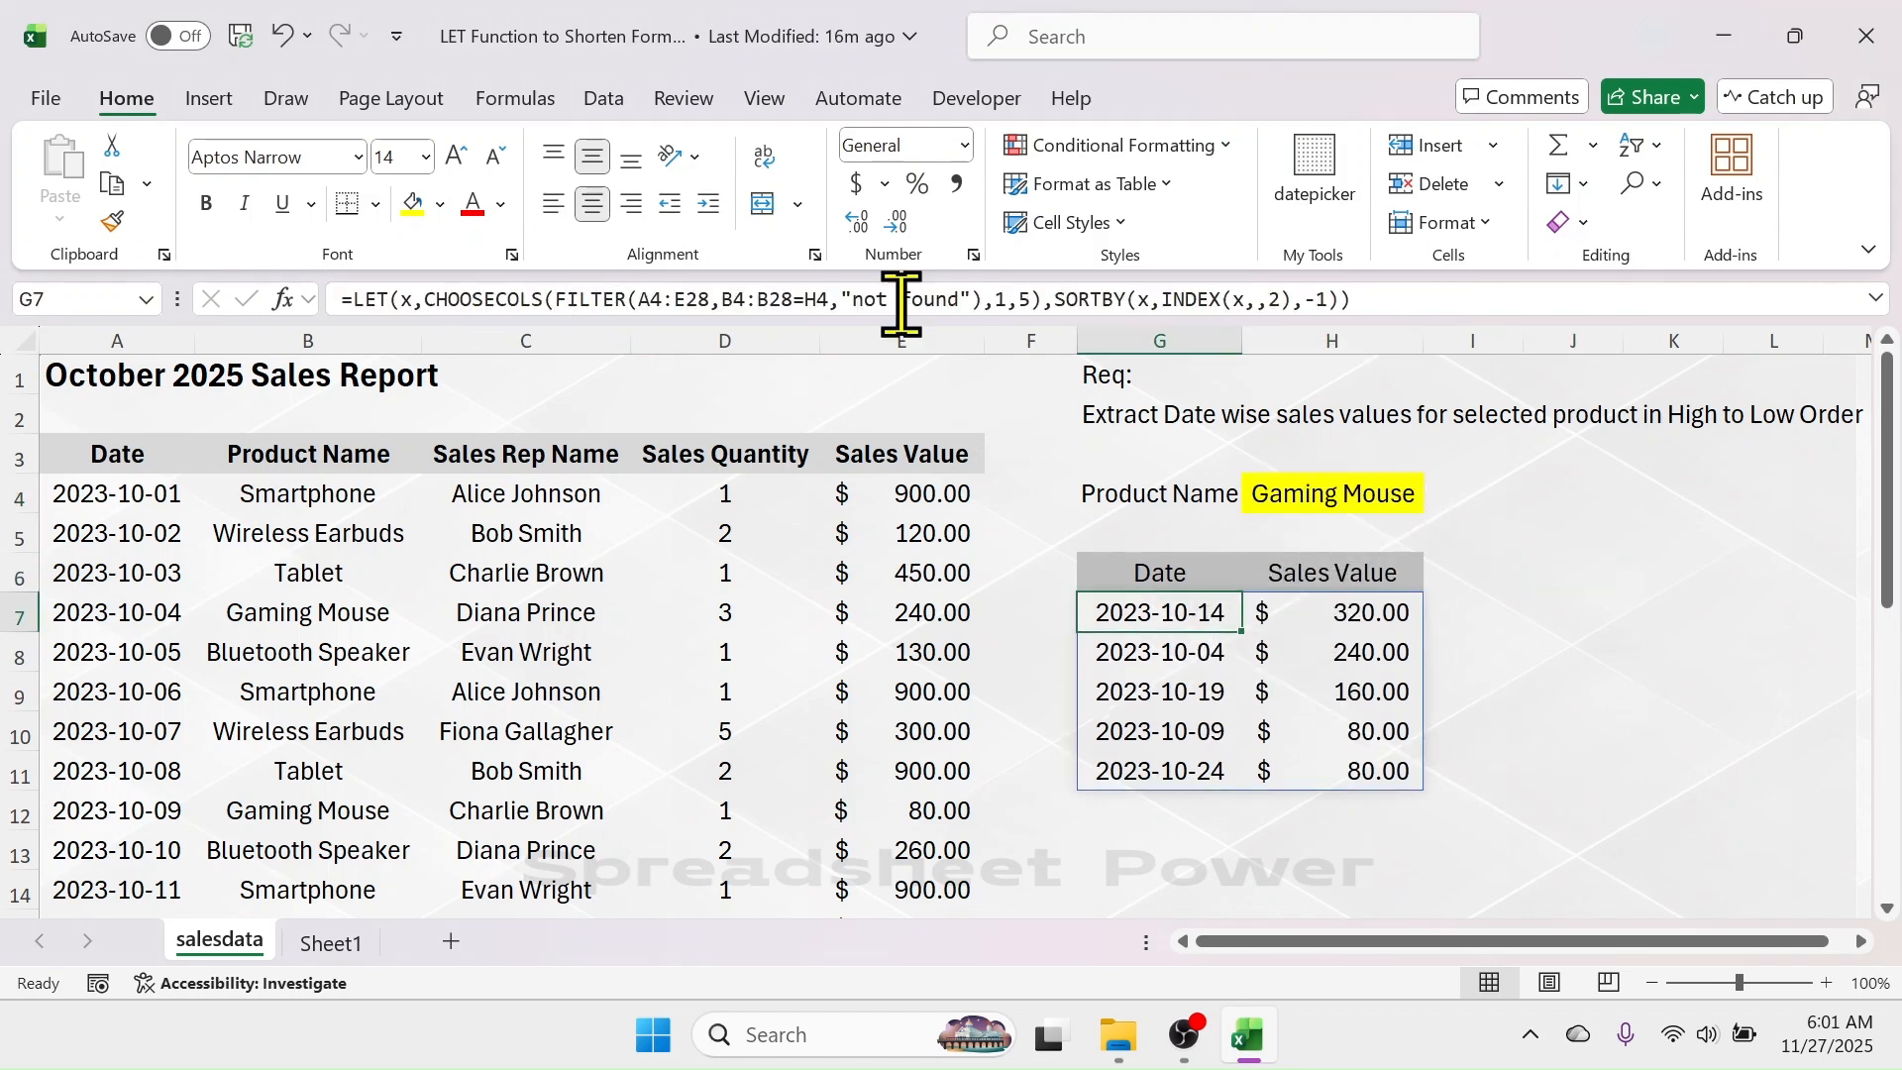